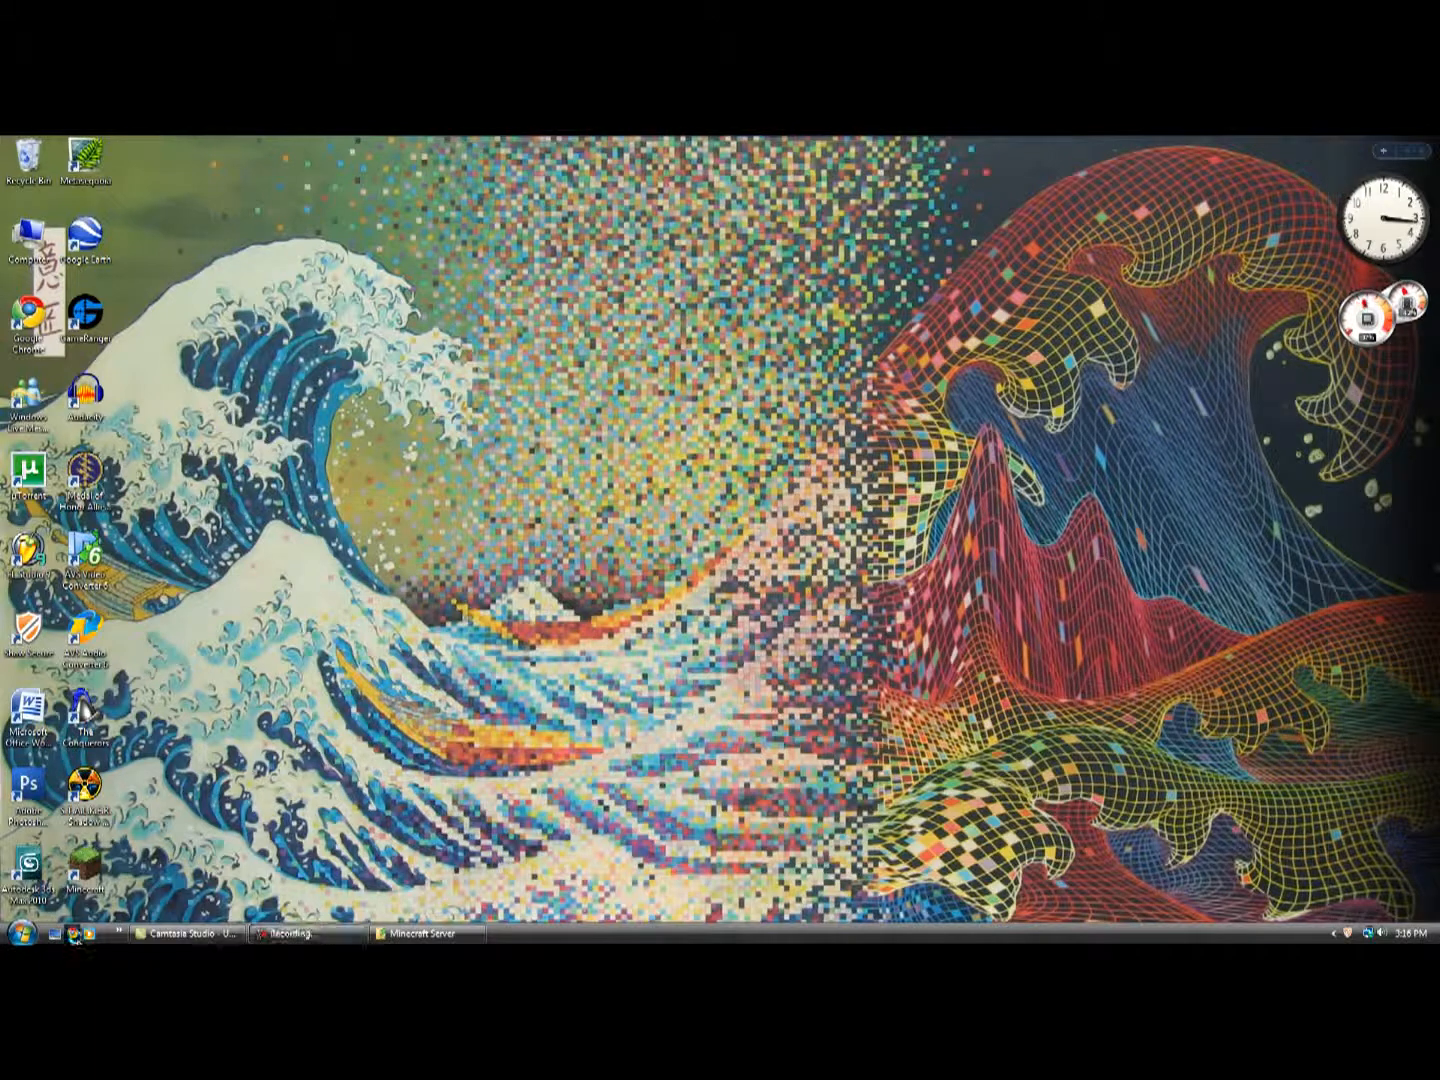
left_click(646, 161)
type("www.minecraft.net")
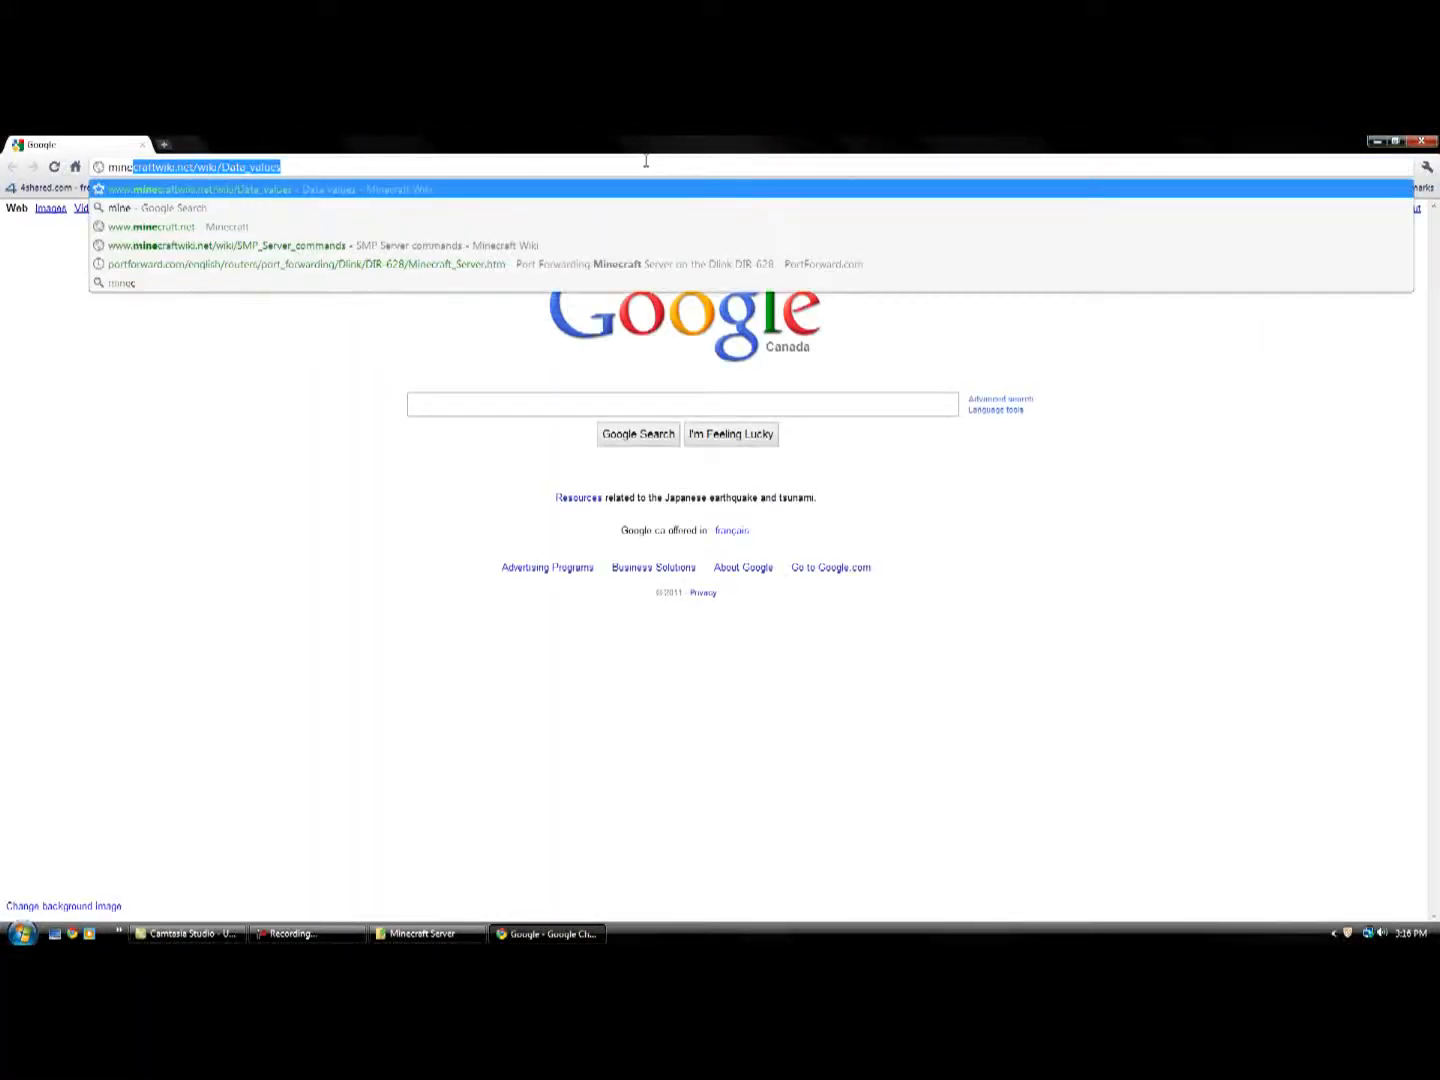
key("Return")
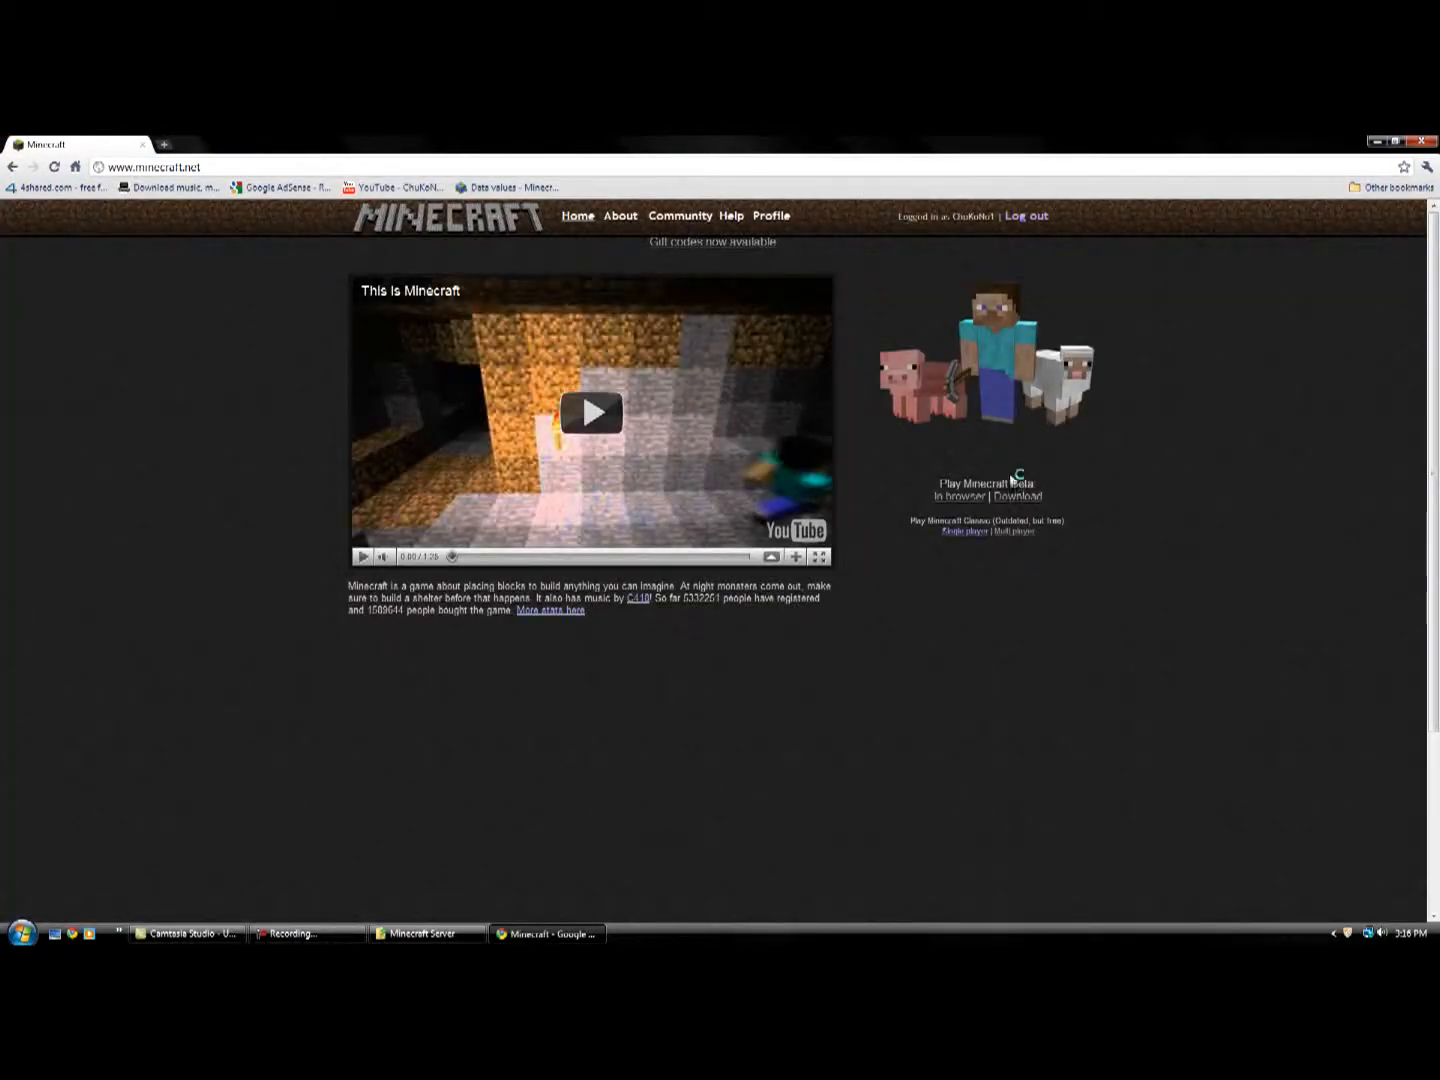
left_click_drag(938, 478, 1111, 502)
left_click(1111, 503)
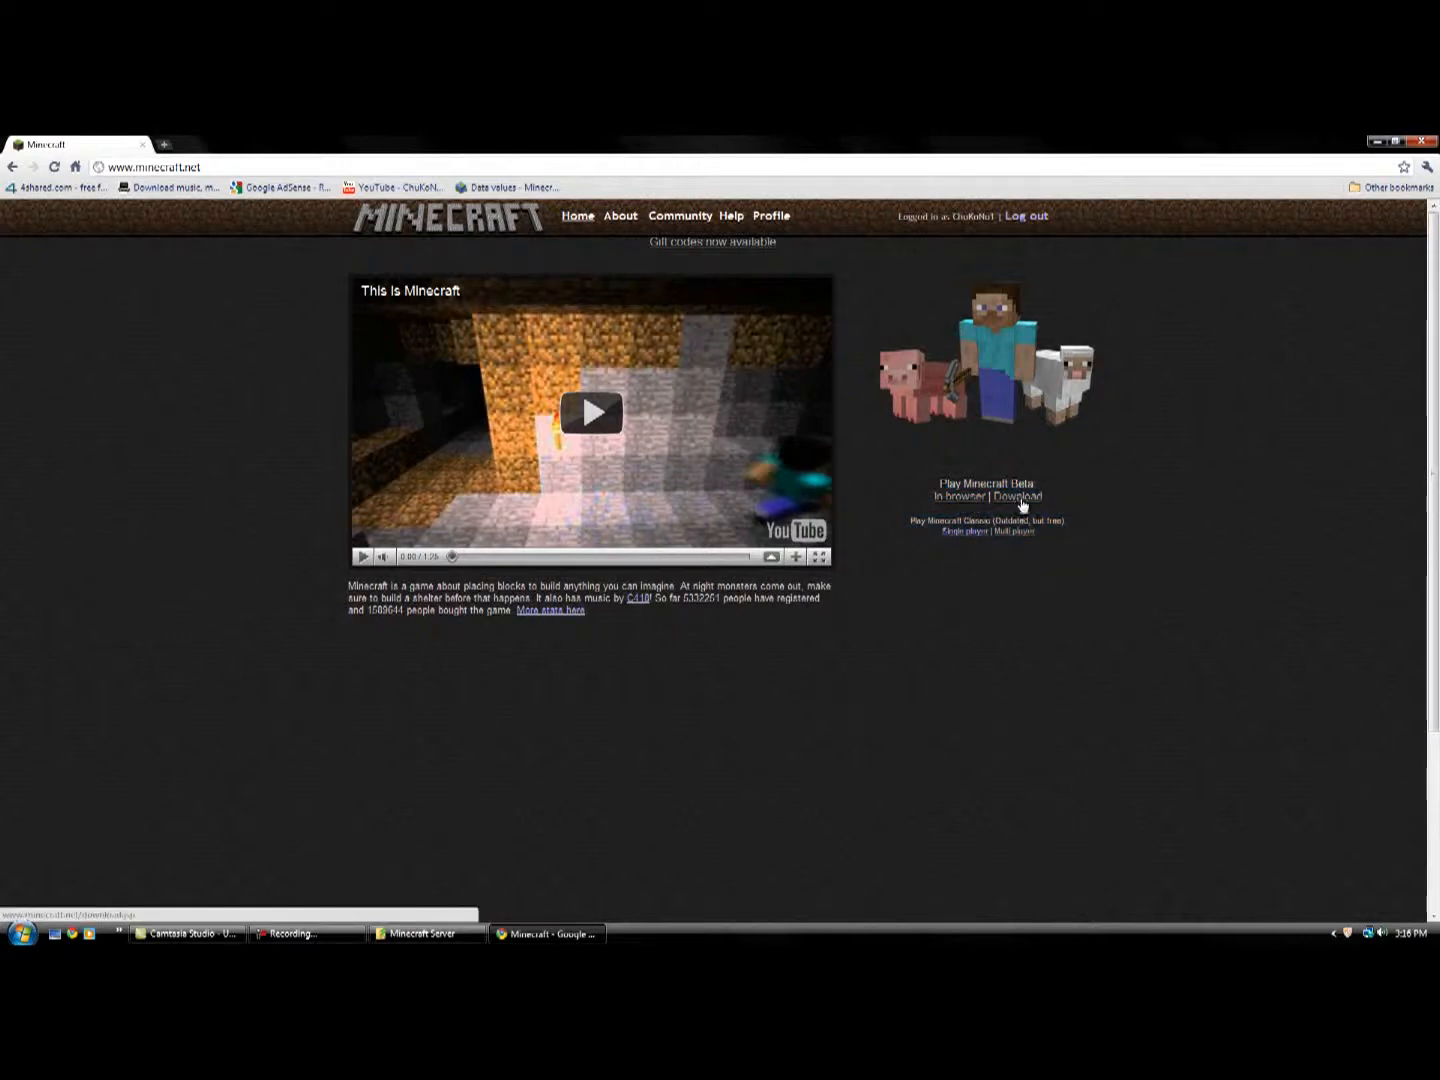
left_click(1021, 500)
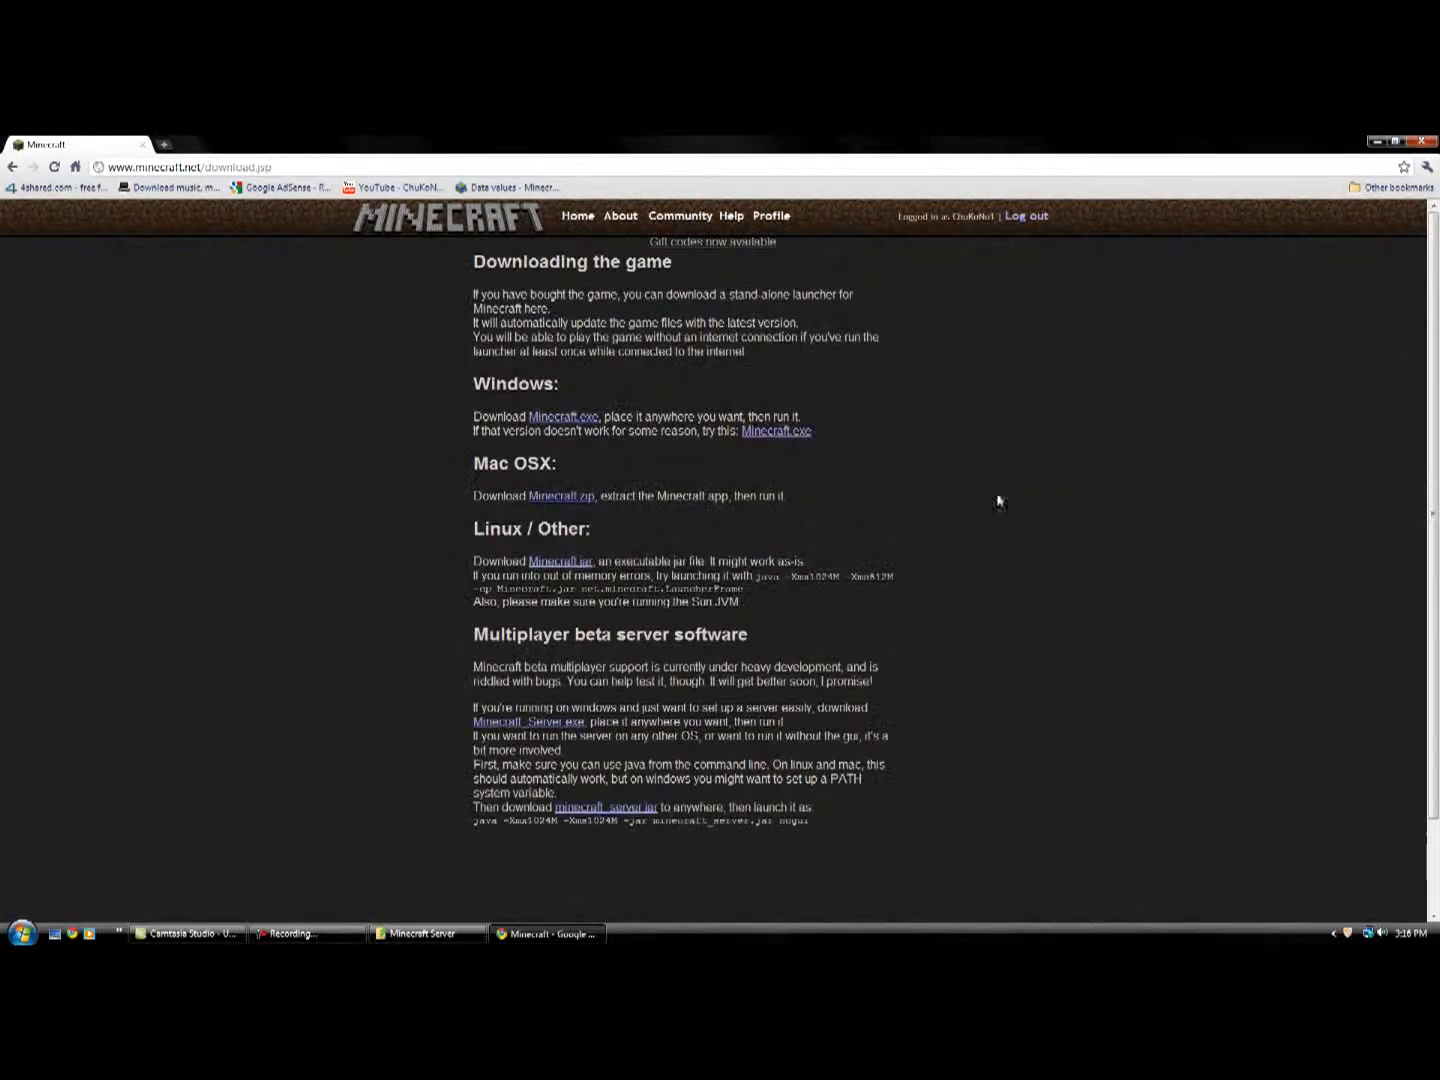
Find the Multiplayer beta server software section and download Minecraft_Server.exe.
scroll(576, 778, "down", 2)
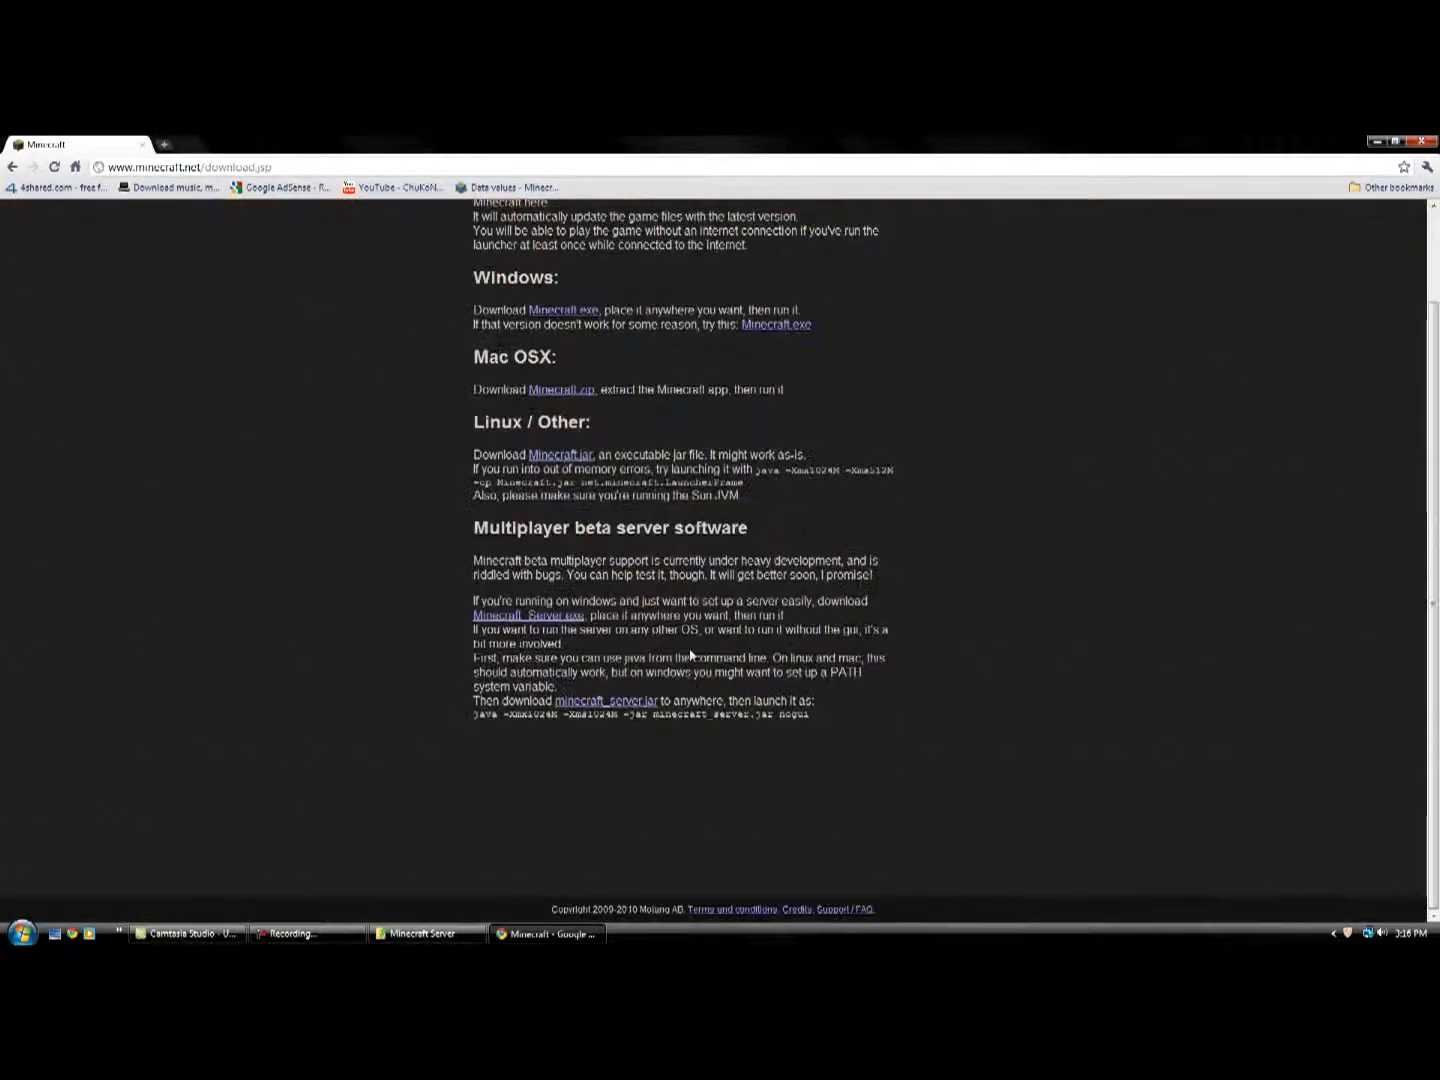
left_click_drag(474, 528, 836, 540)
left_click(540, 543)
left_click_drag(505, 528, 800, 530)
left_click(800, 530)
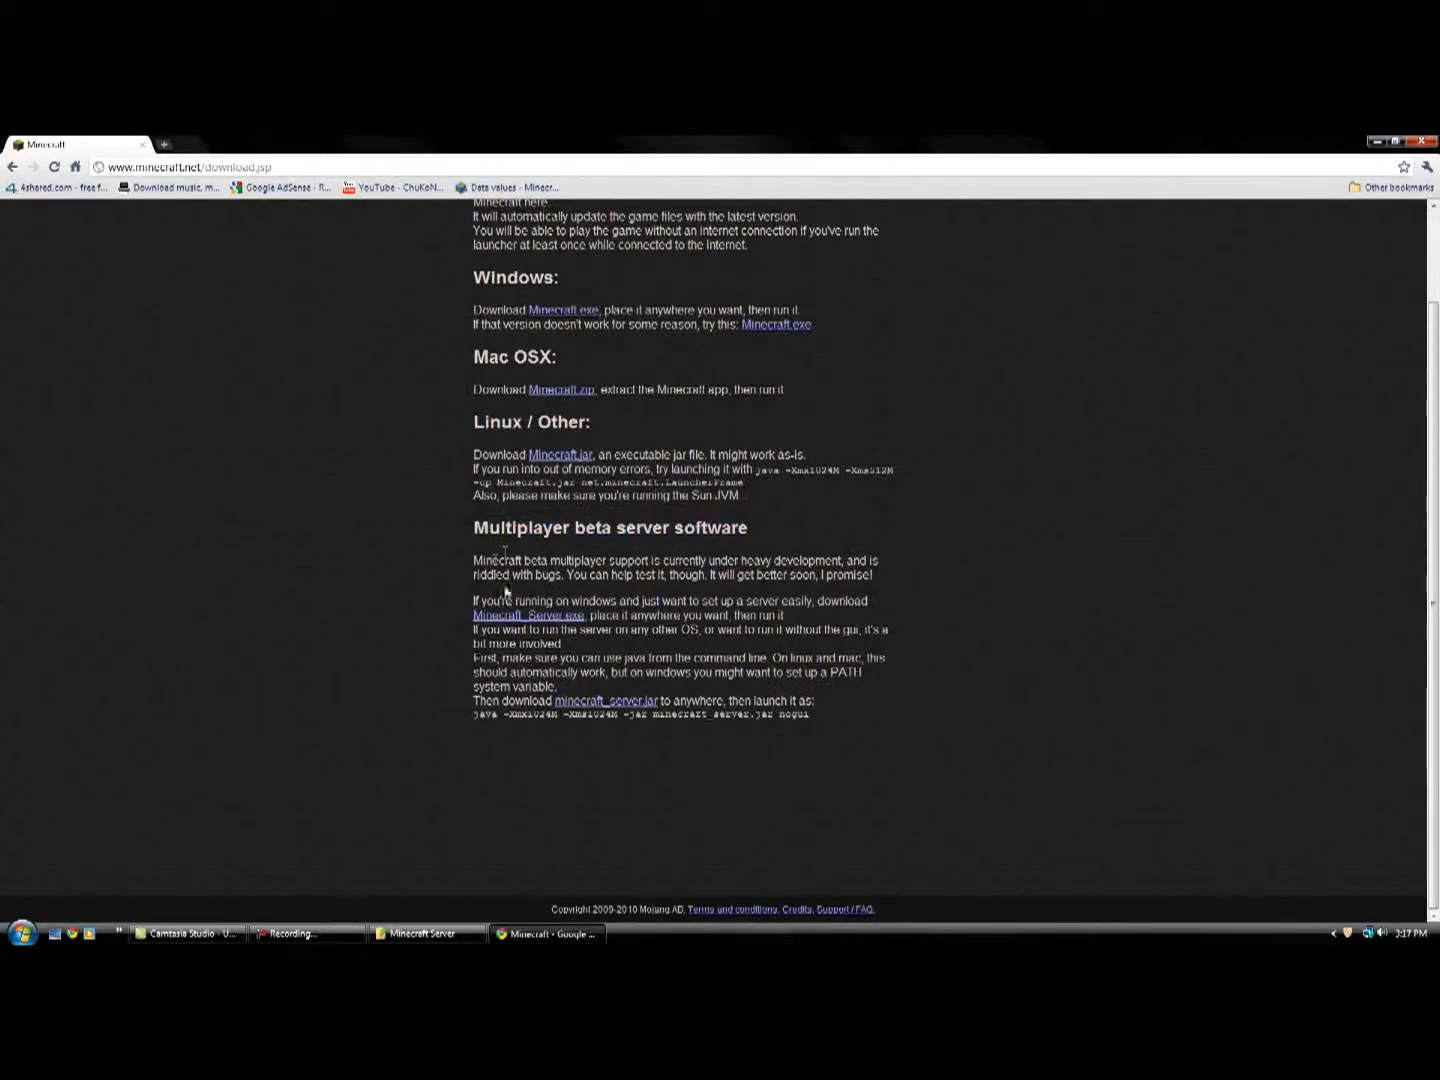
left_click_drag(484, 551, 708, 576)
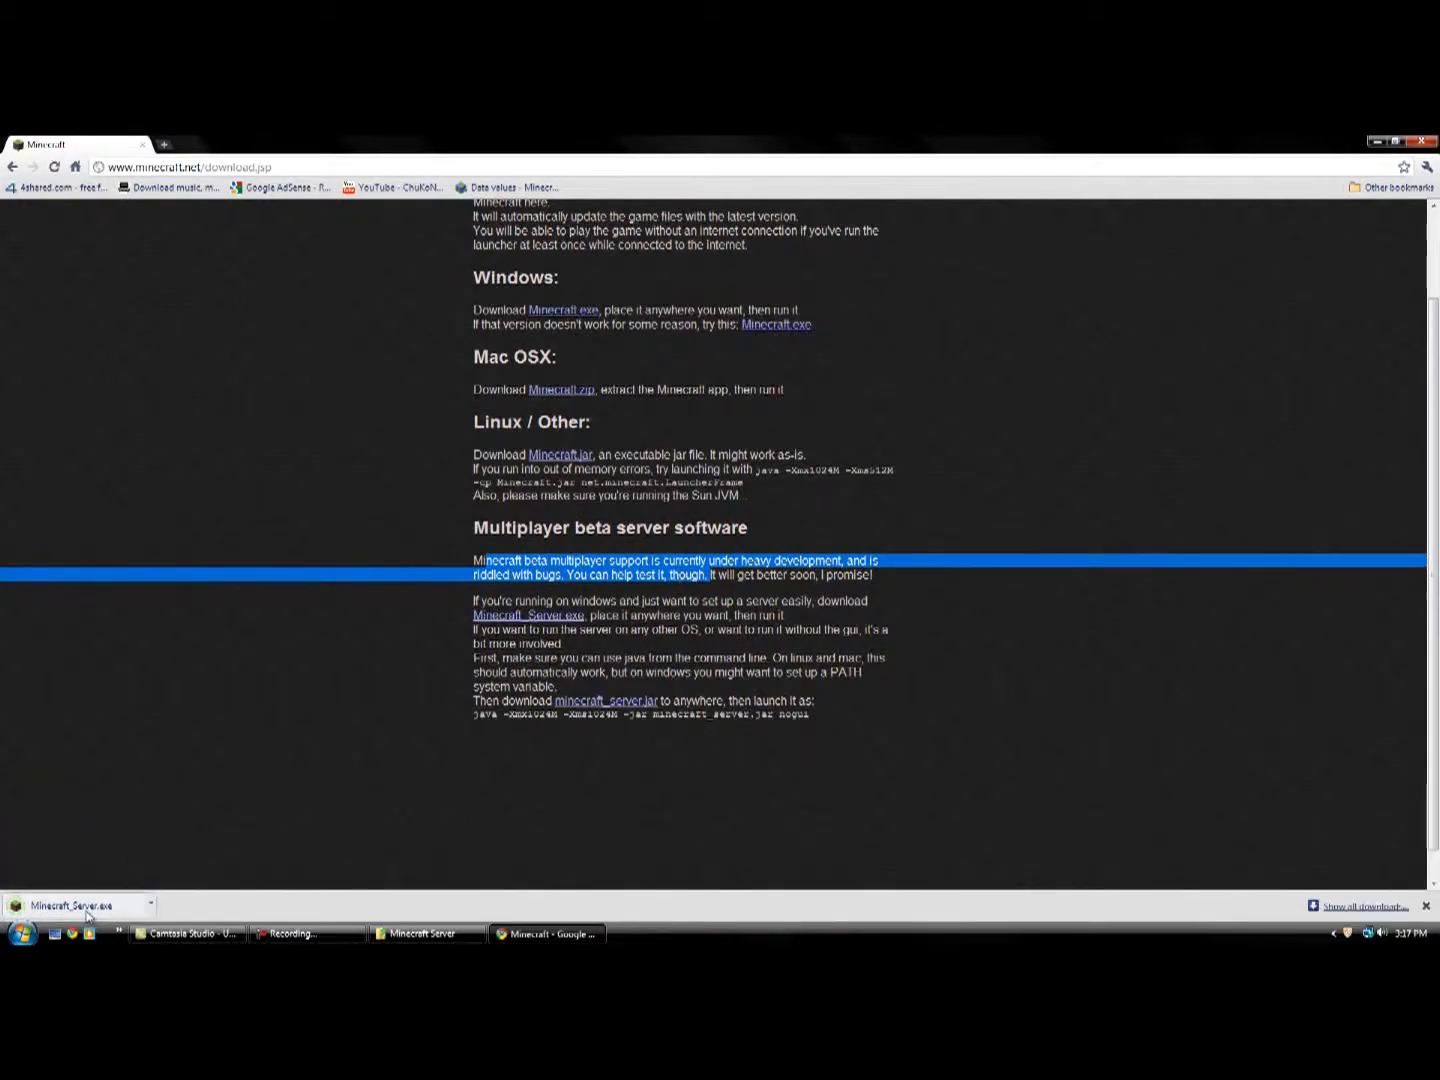
Minimize the browser and move Minecraft_Server from the desktop into the Minecraft Server folder under Program Files.
left_click(1377, 141)
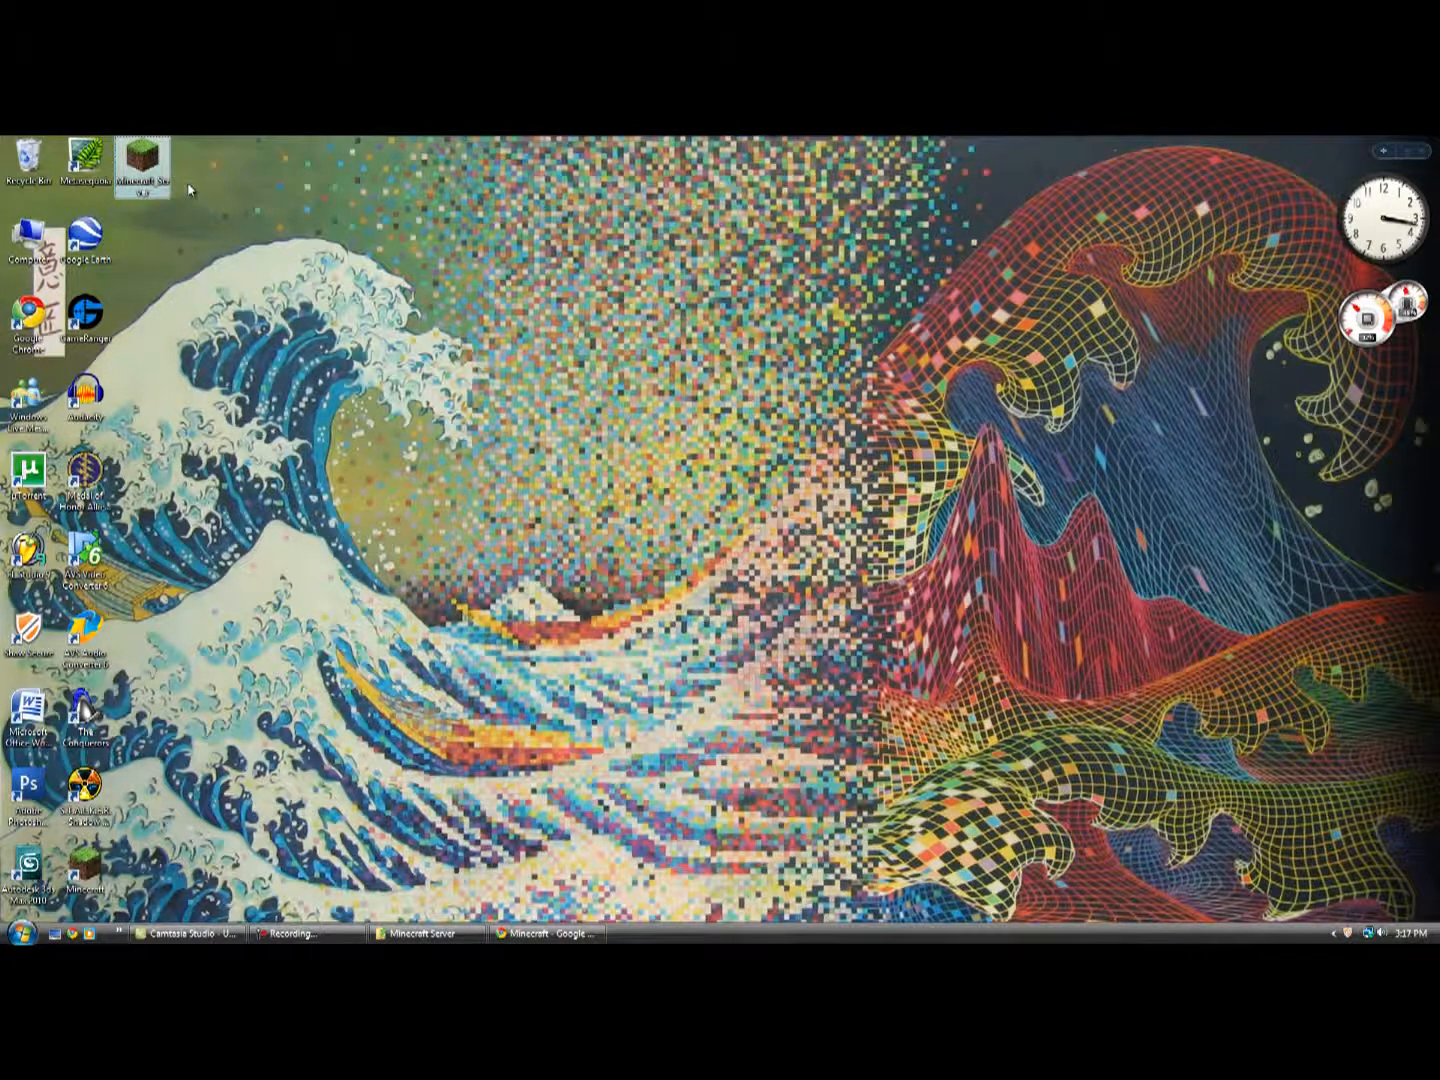
double_click(143, 162)
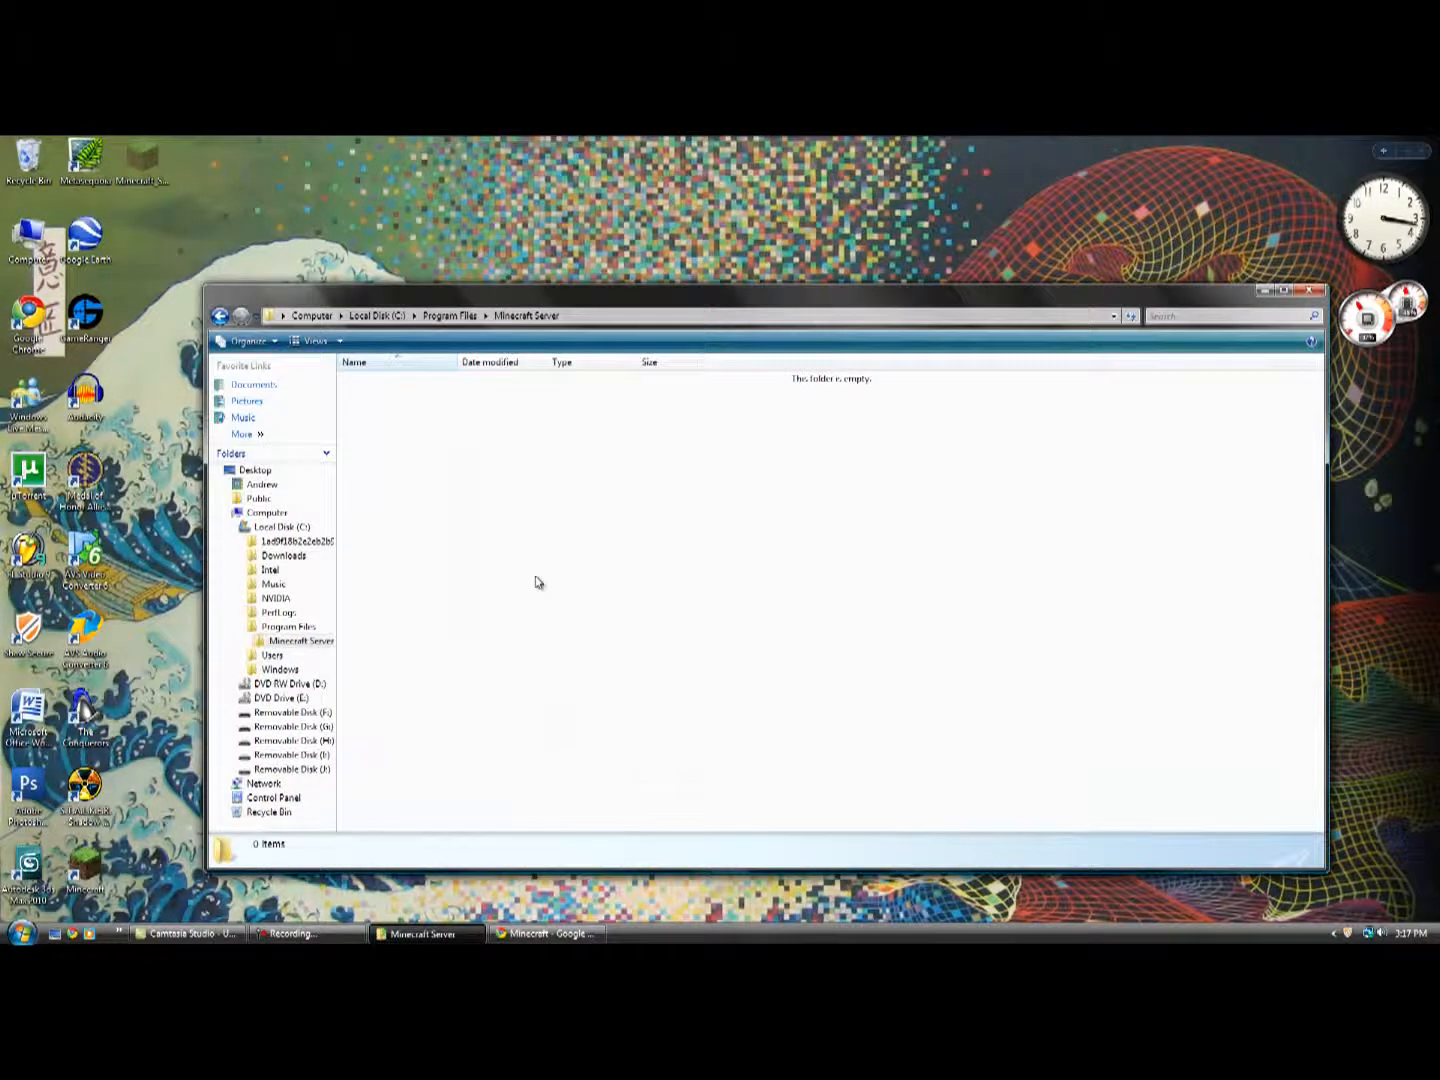
key("ctrl+v")
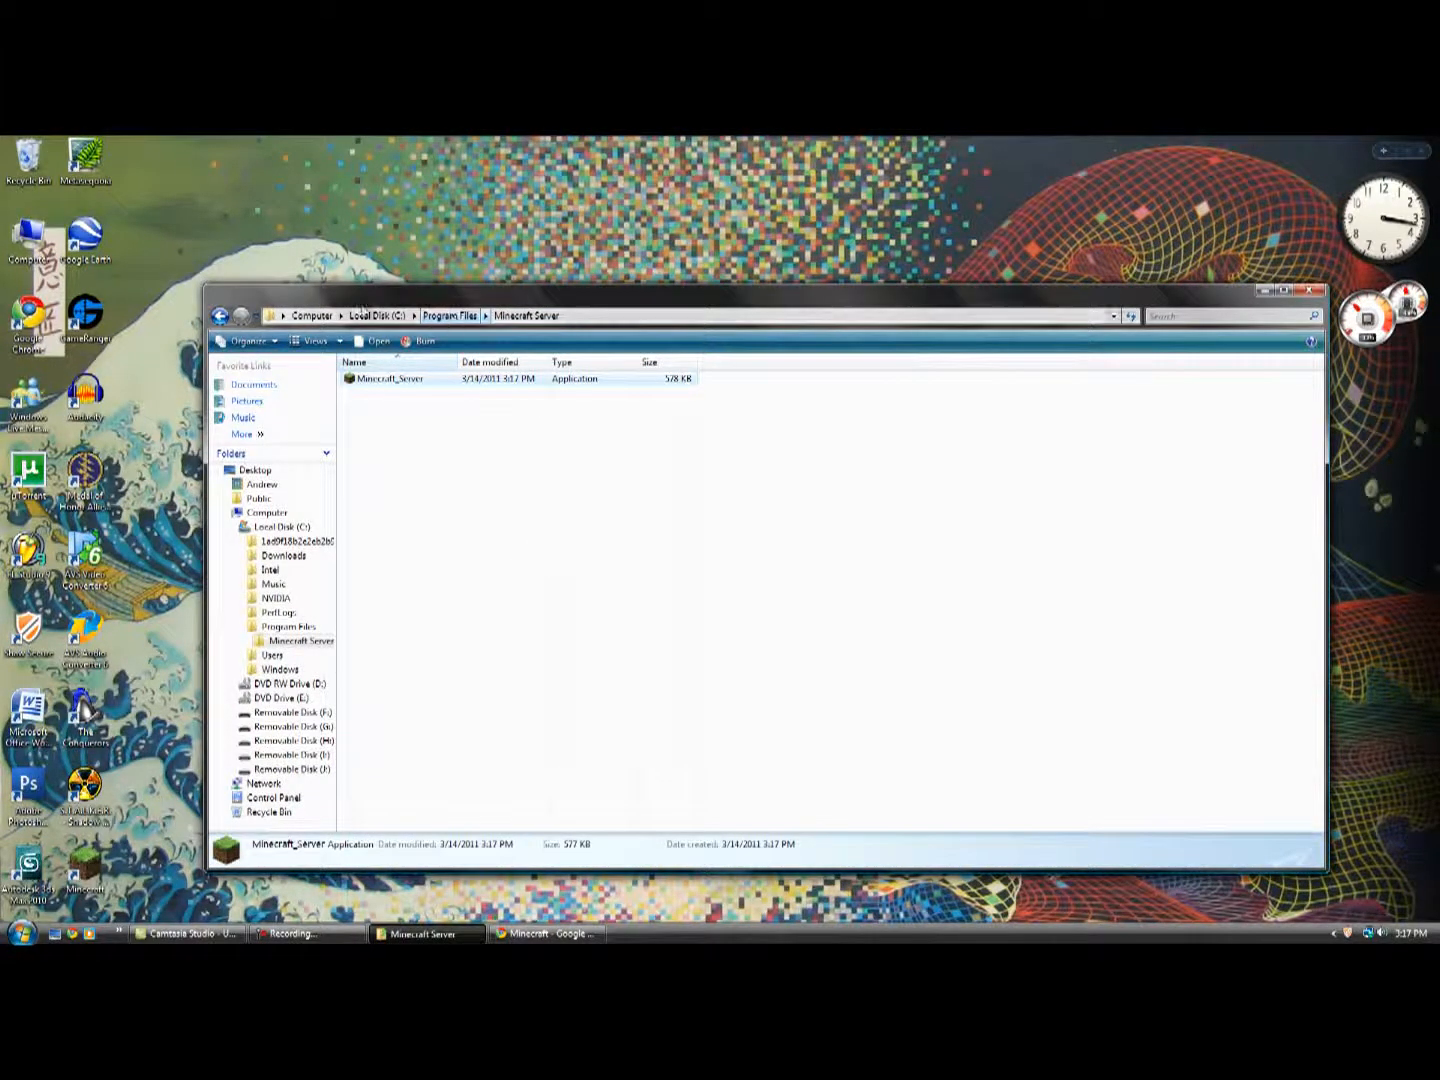
left_click(516, 435)
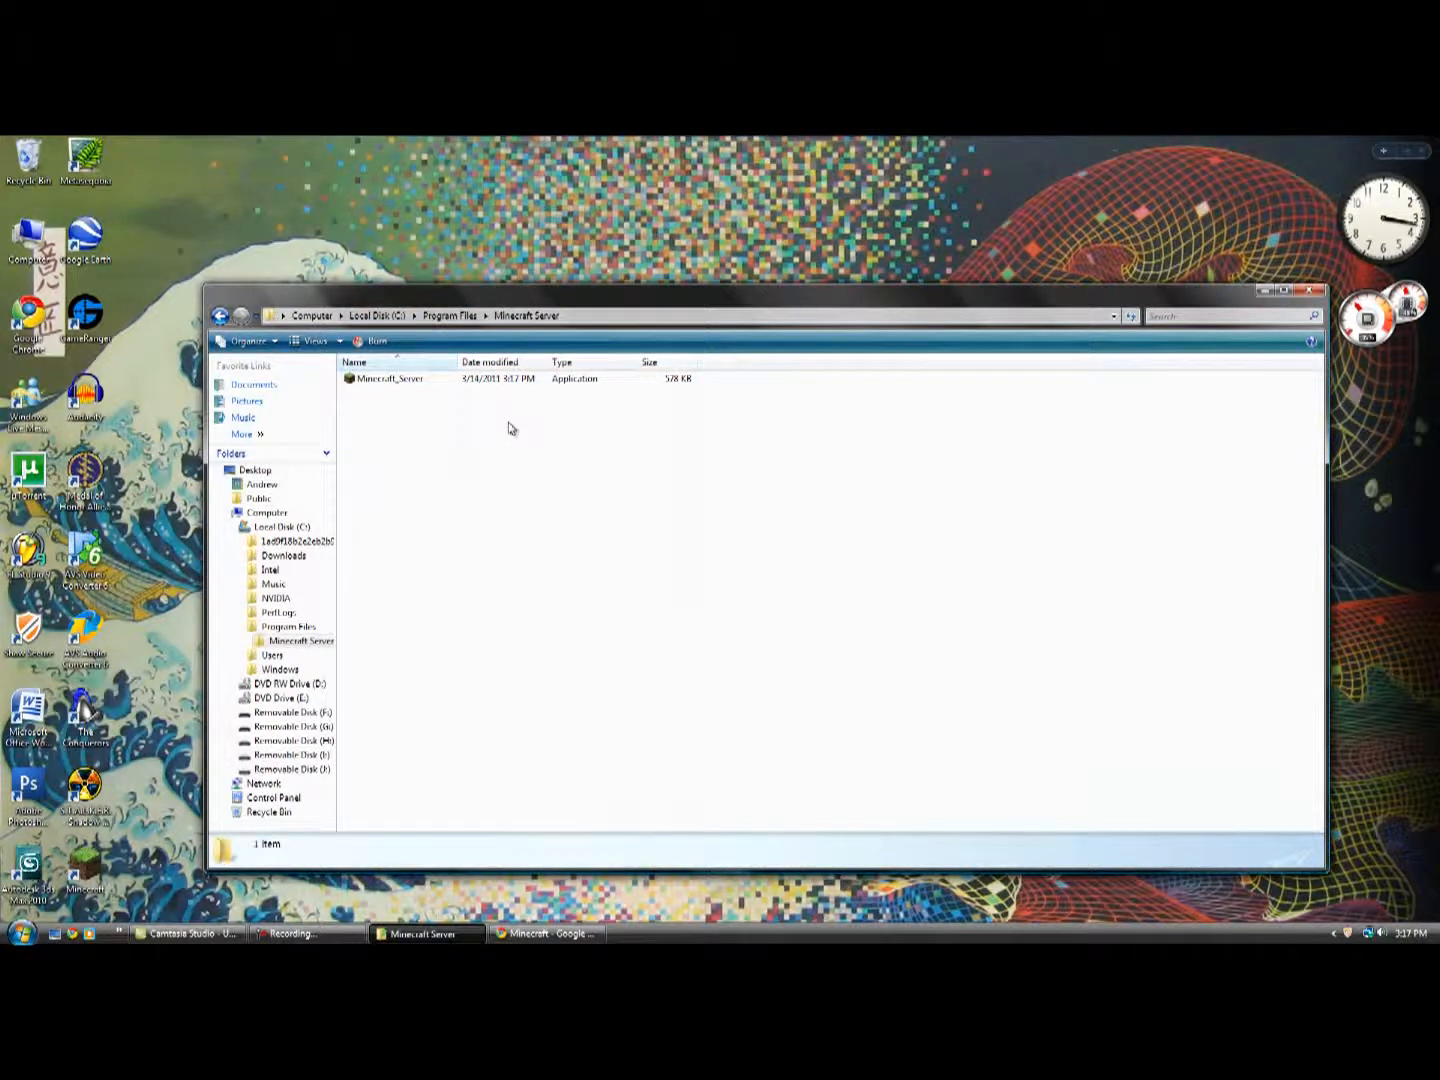
Run Minecraft_Server from its folder, accept the security warning, and move the server and folder windows apart.
double_click(424, 387)
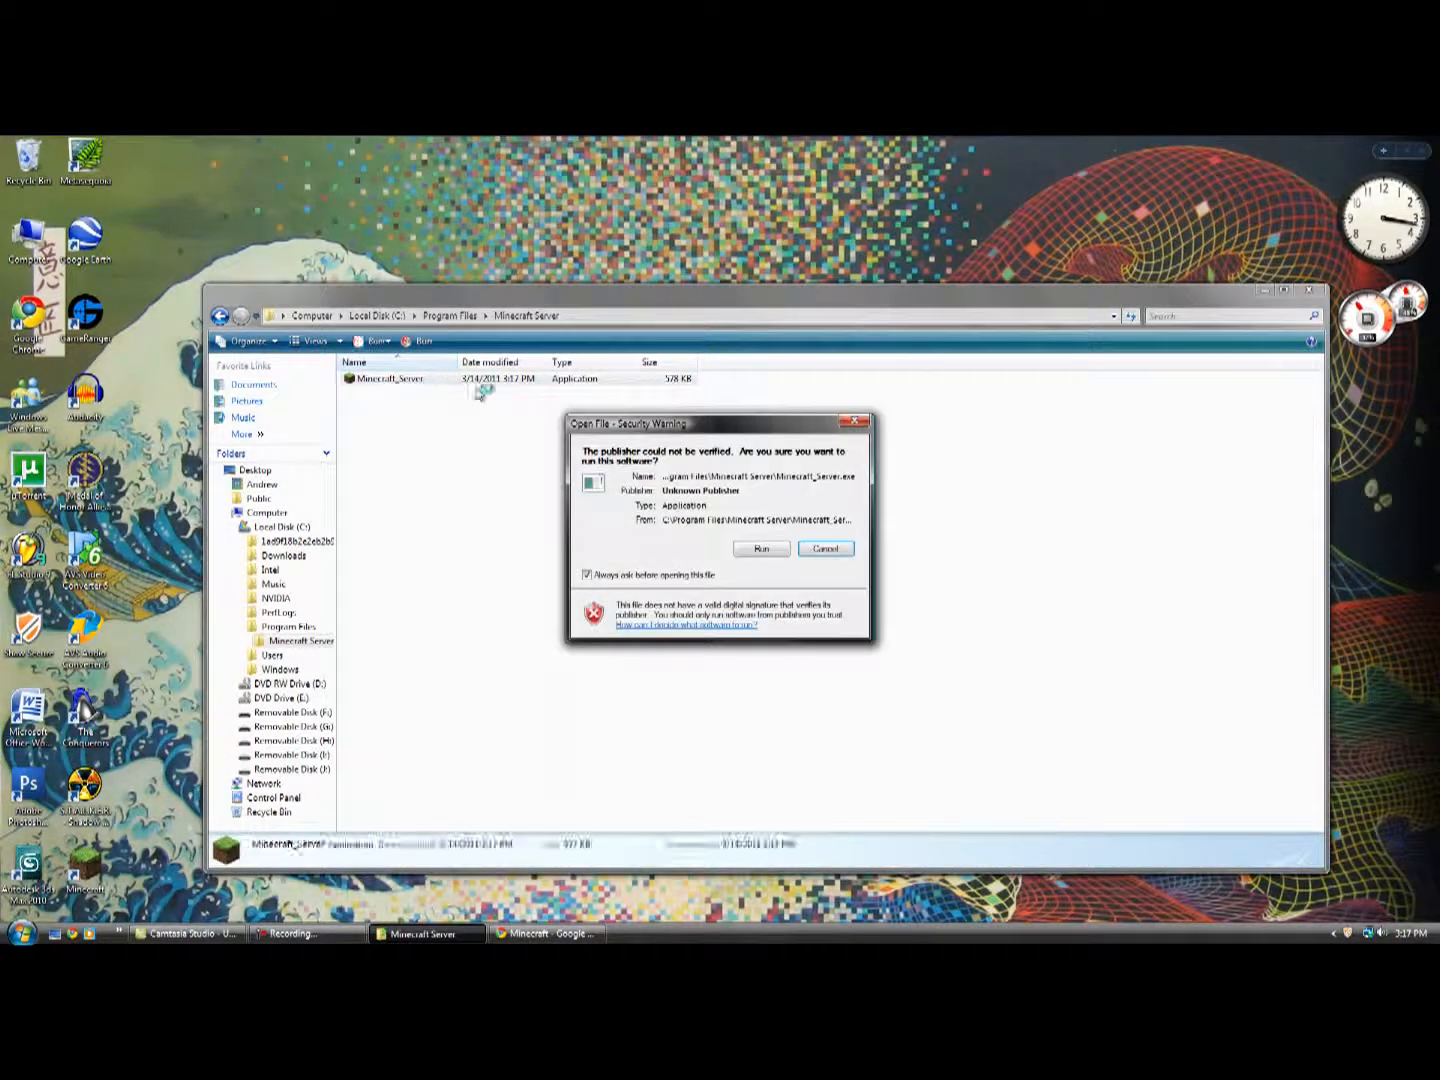
left_click(783, 549)
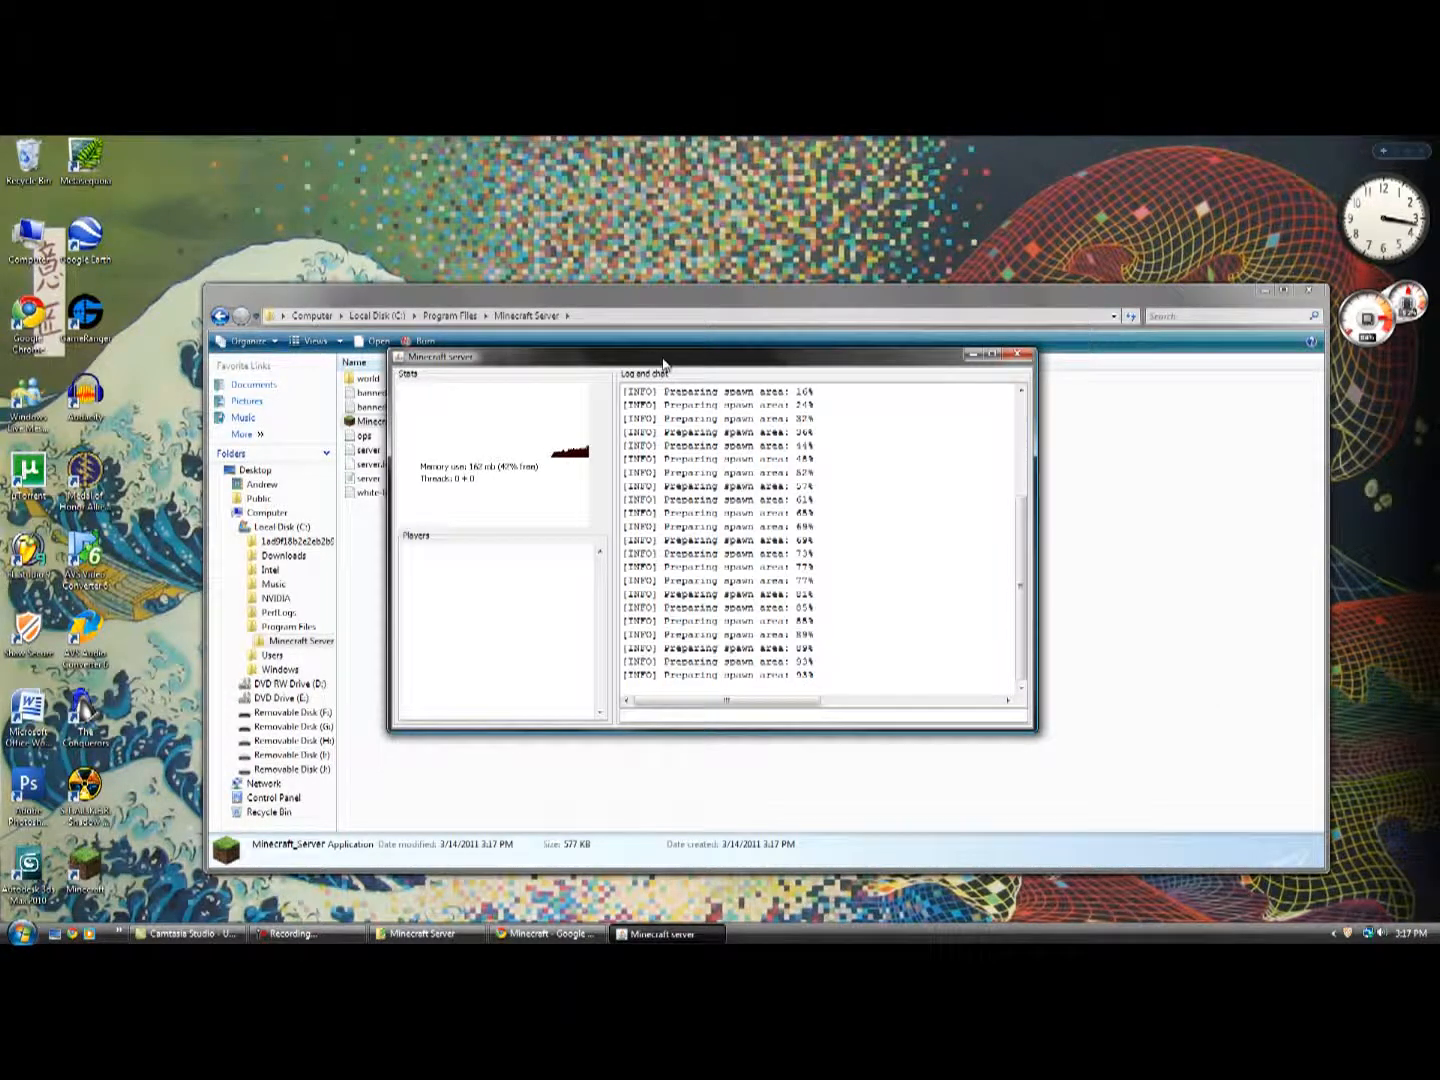
left_click_drag(662, 362, 834, 327)
left_click_drag(462, 305, 337, 307)
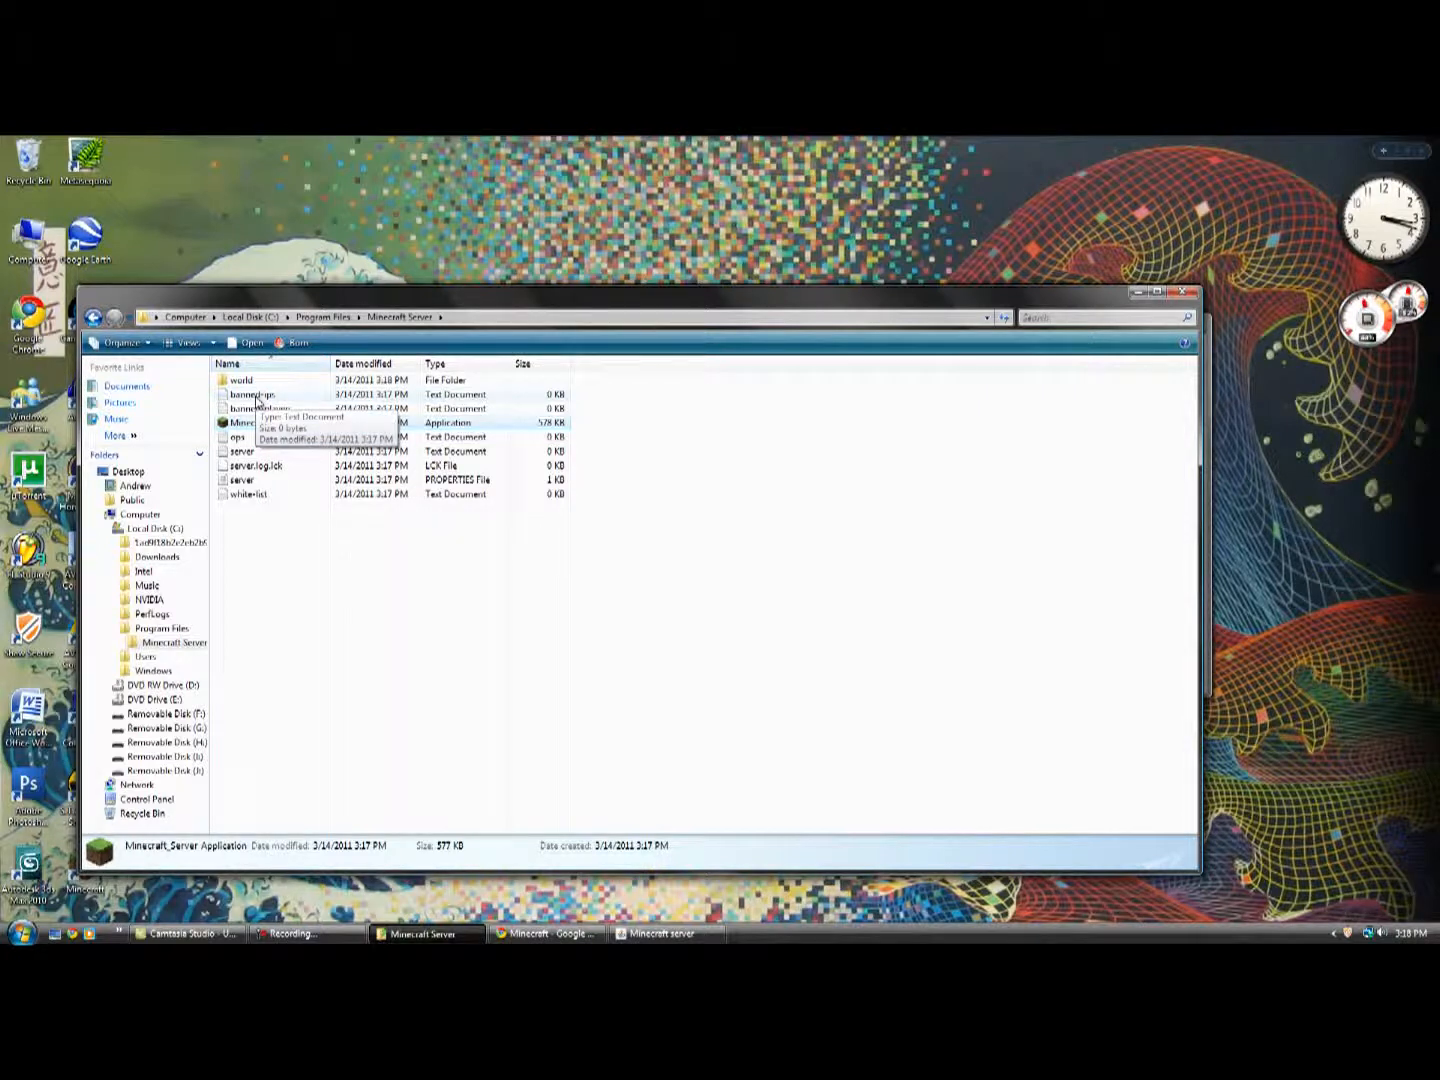
Bring the Minecraft server window to the front and reposition it over the middle of the folder window.
left_click(670, 934)
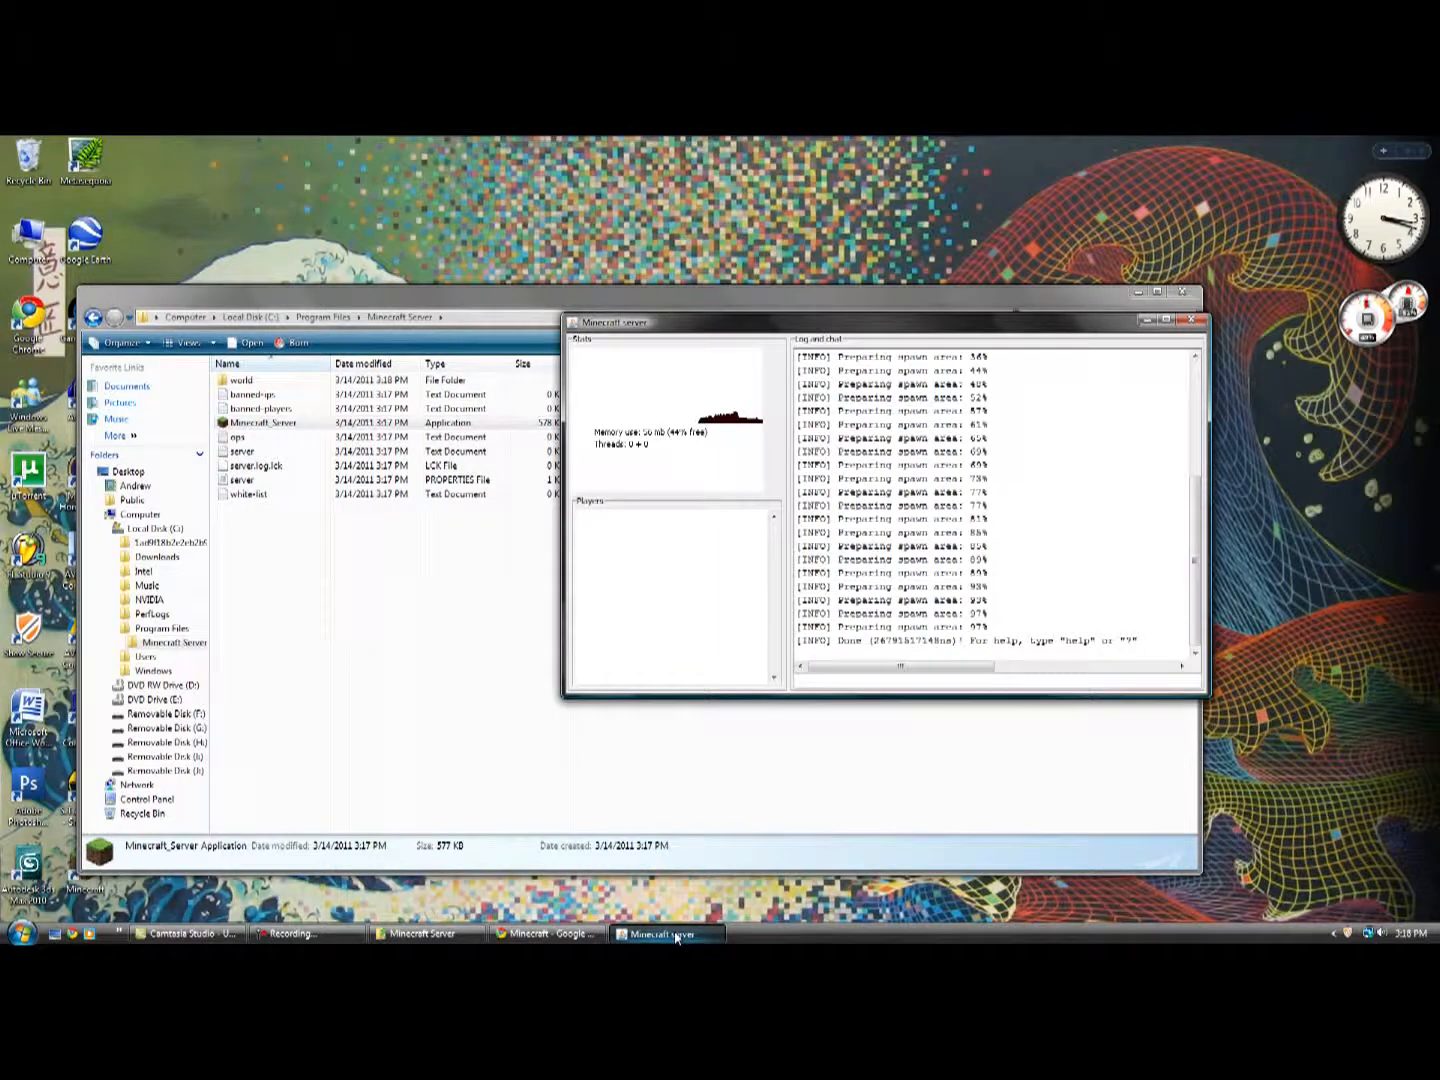
left_click_drag(850, 325, 657, 342)
left_click_drag(785, 351, 804, 393)
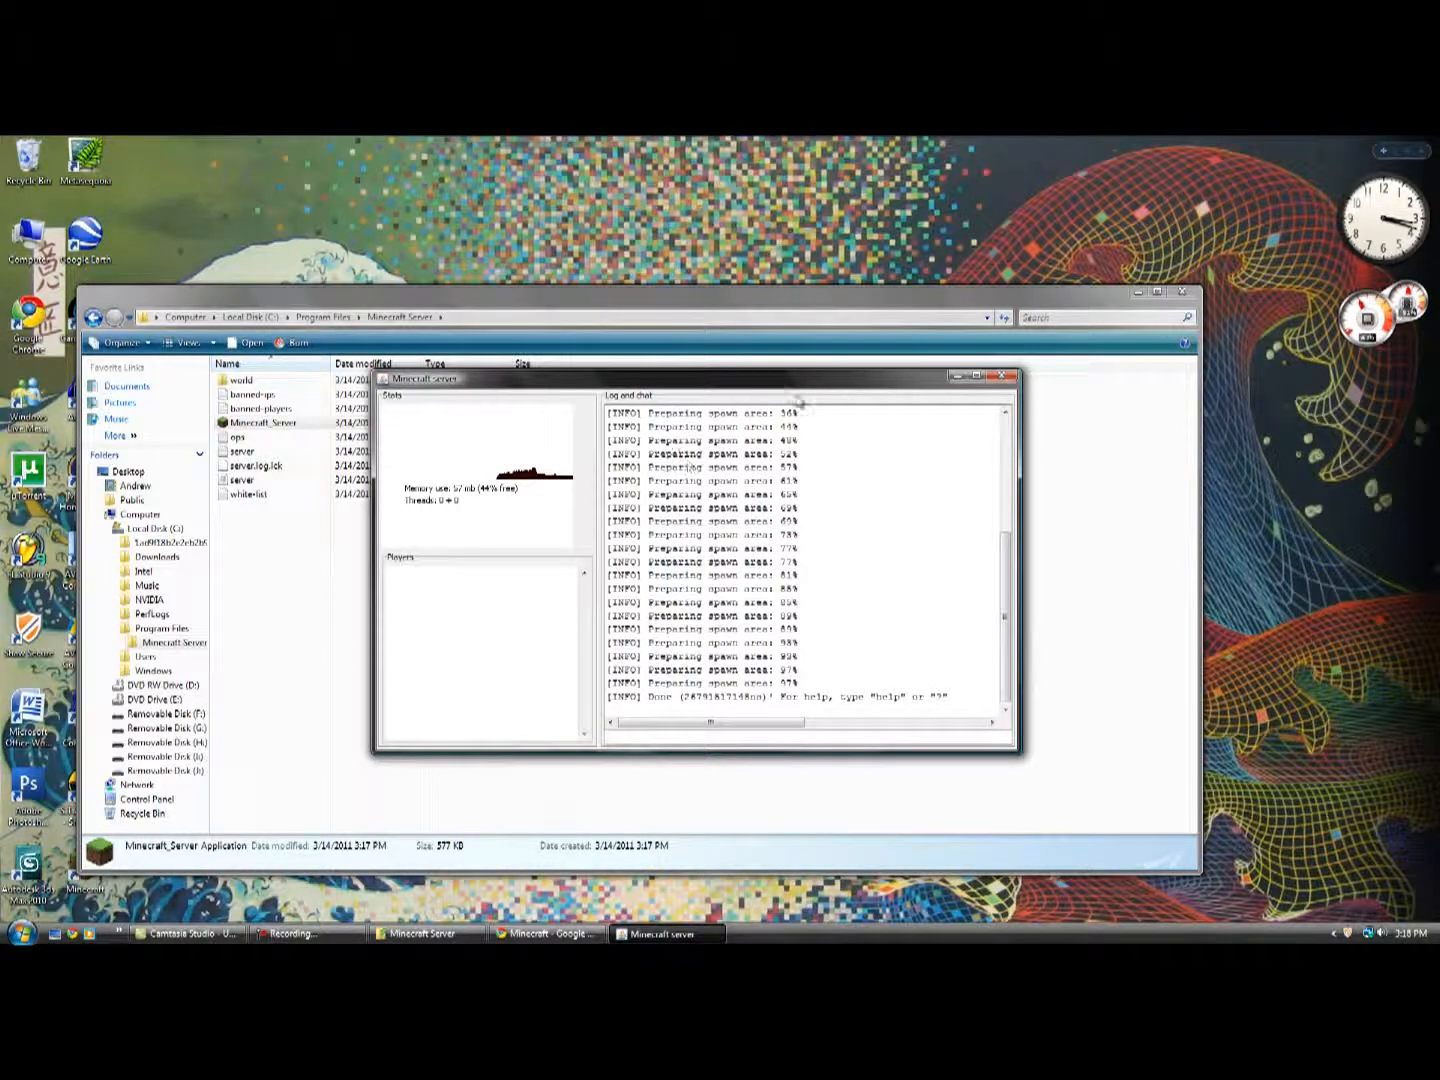
left_click_drag(905, 386, 924, 393)
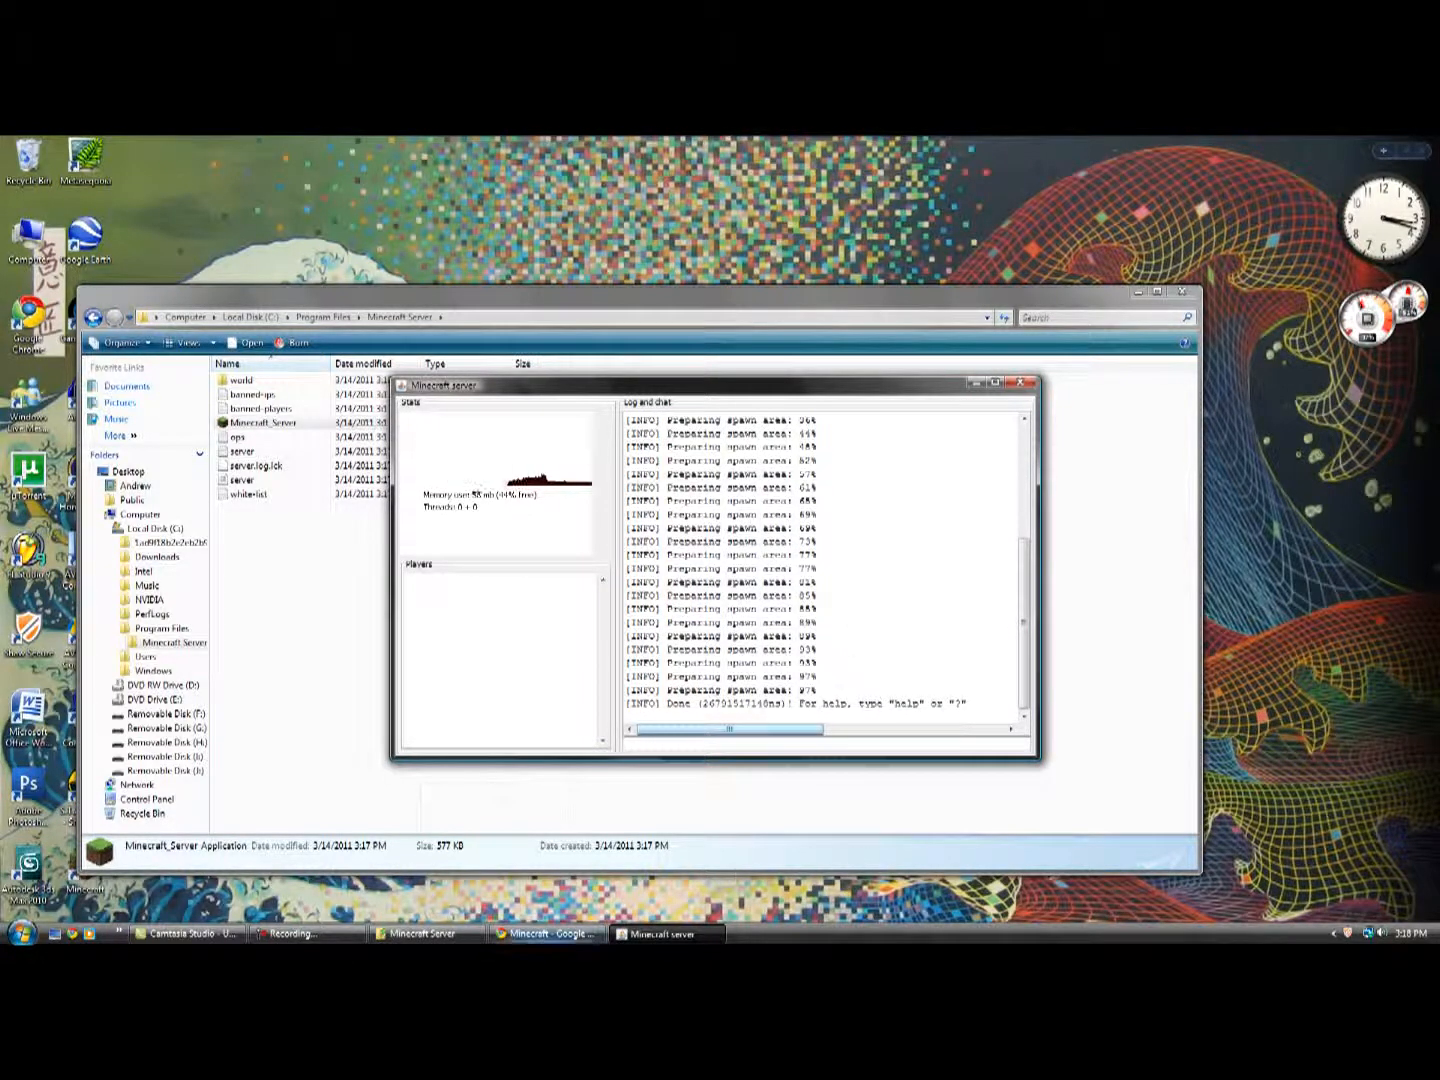
Switch to Chrome and go to portforward.com.
left_click(548, 933)
left_click(664, 933)
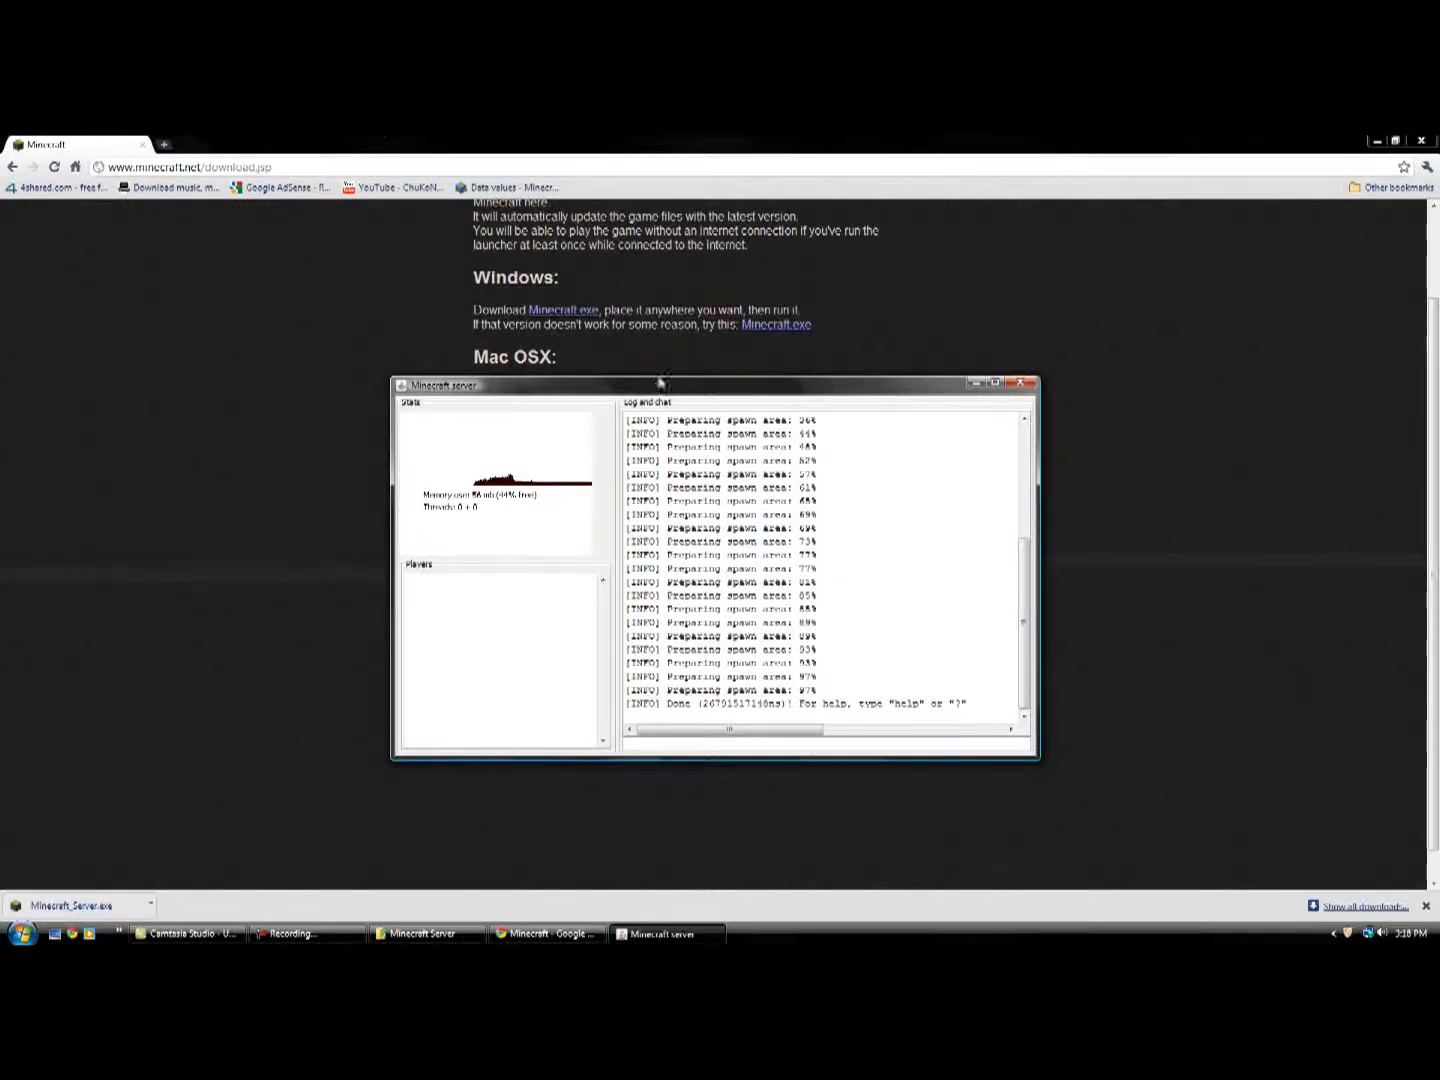
left_click(364, 167)
type("portforward.com")
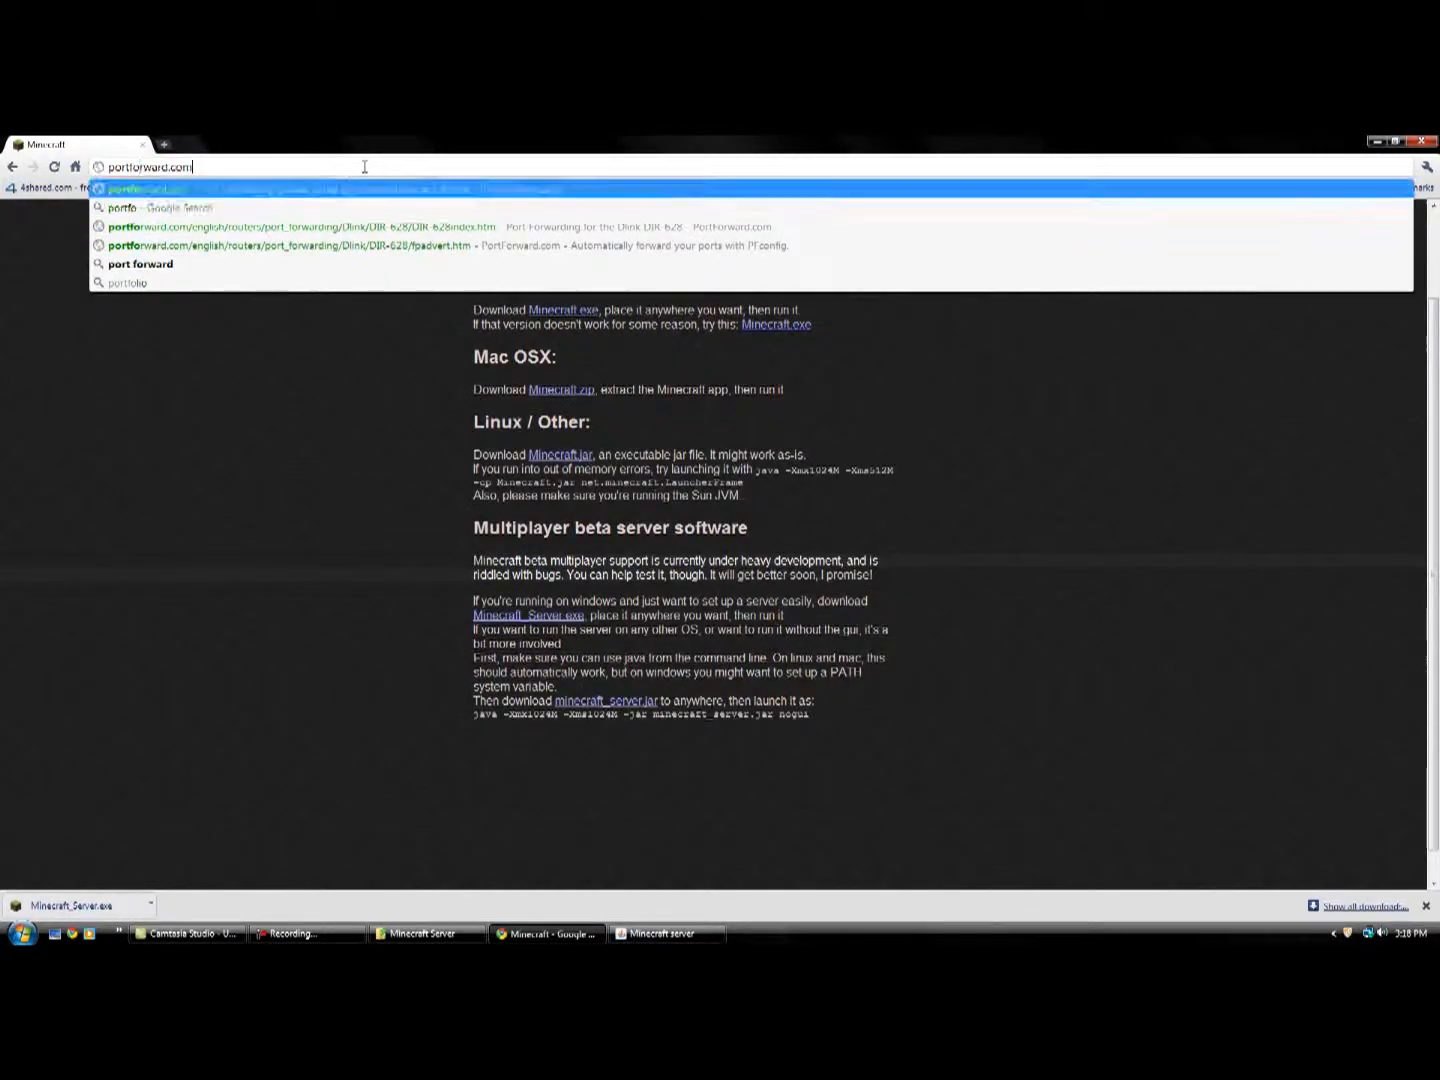
key("Return")
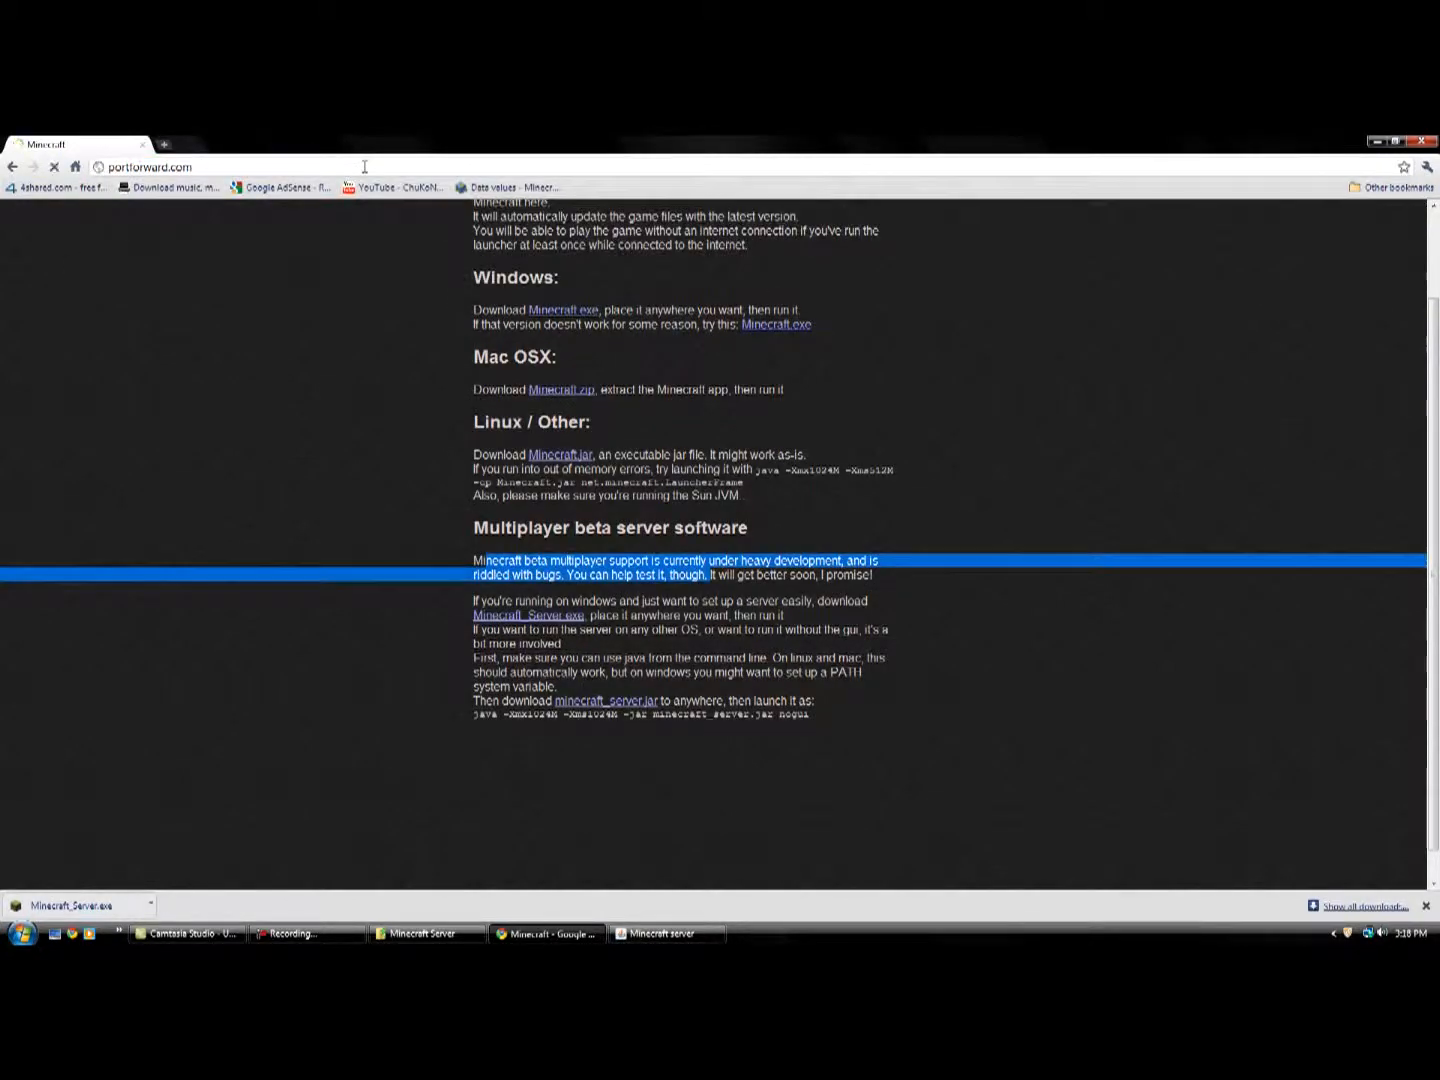
Find the Dlink DIR-628 in the router list and open its port forwarding page, skipping the advertisement.
scroll(726, 484, "down", 5)
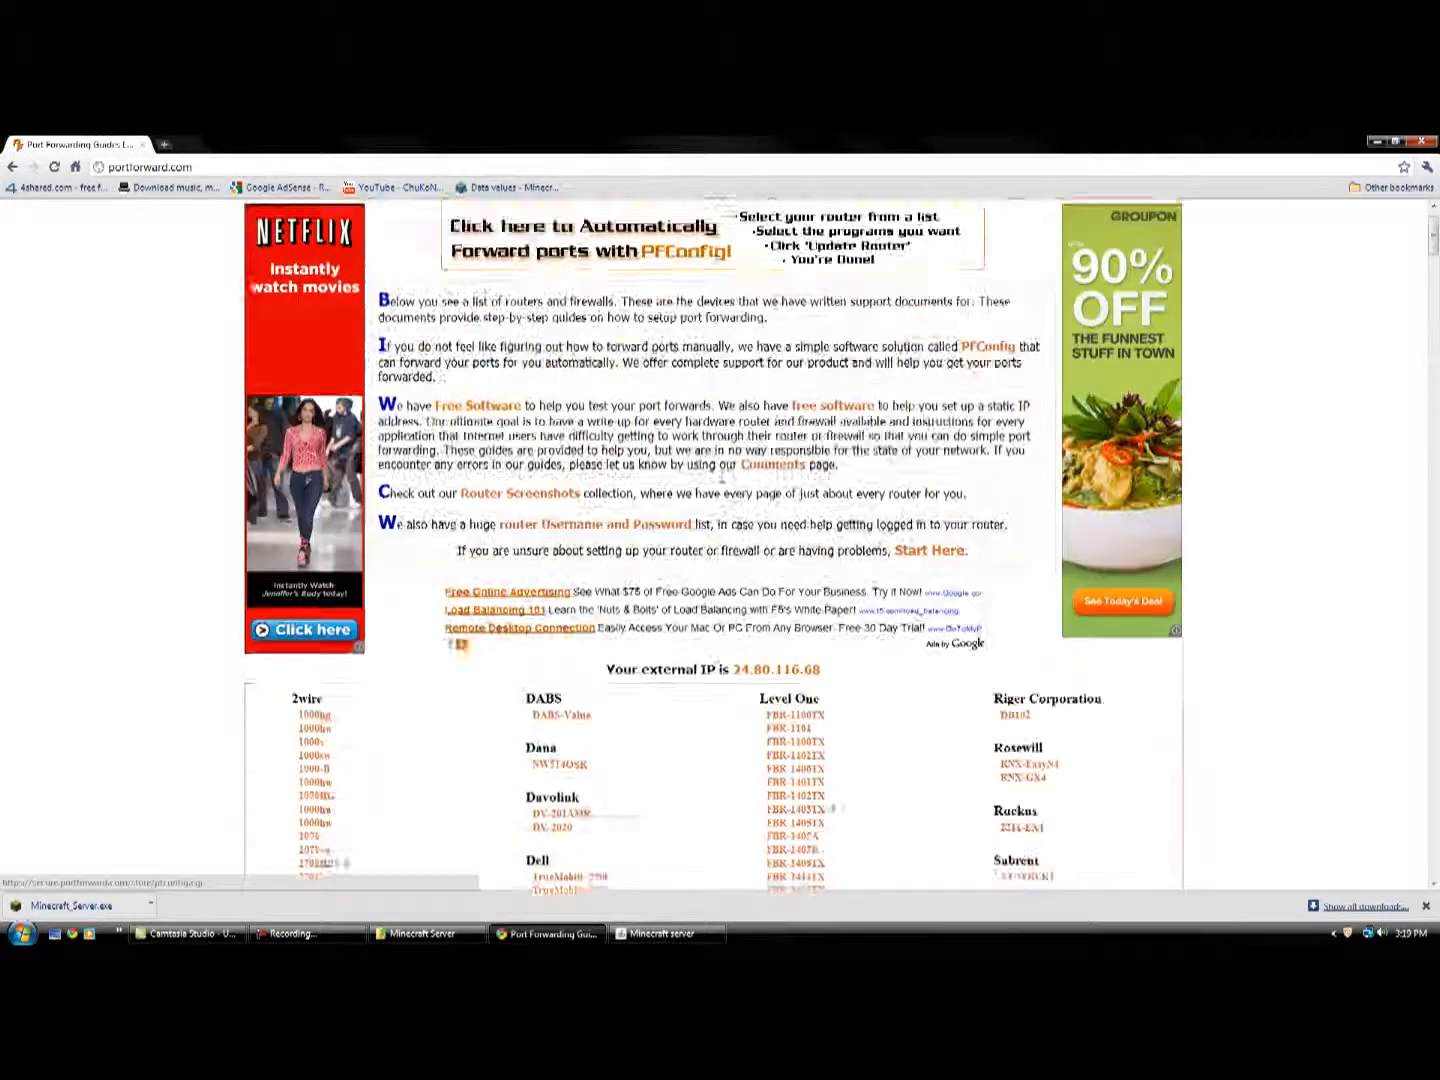
scroll(726, 489, "up", 5)
scroll(725, 491, "down", 9)
scroll(725, 491, "down", 2)
scroll(725, 491, "up", 3)
scroll(724, 492, "down", 10)
scroll(724, 491, "down", 8)
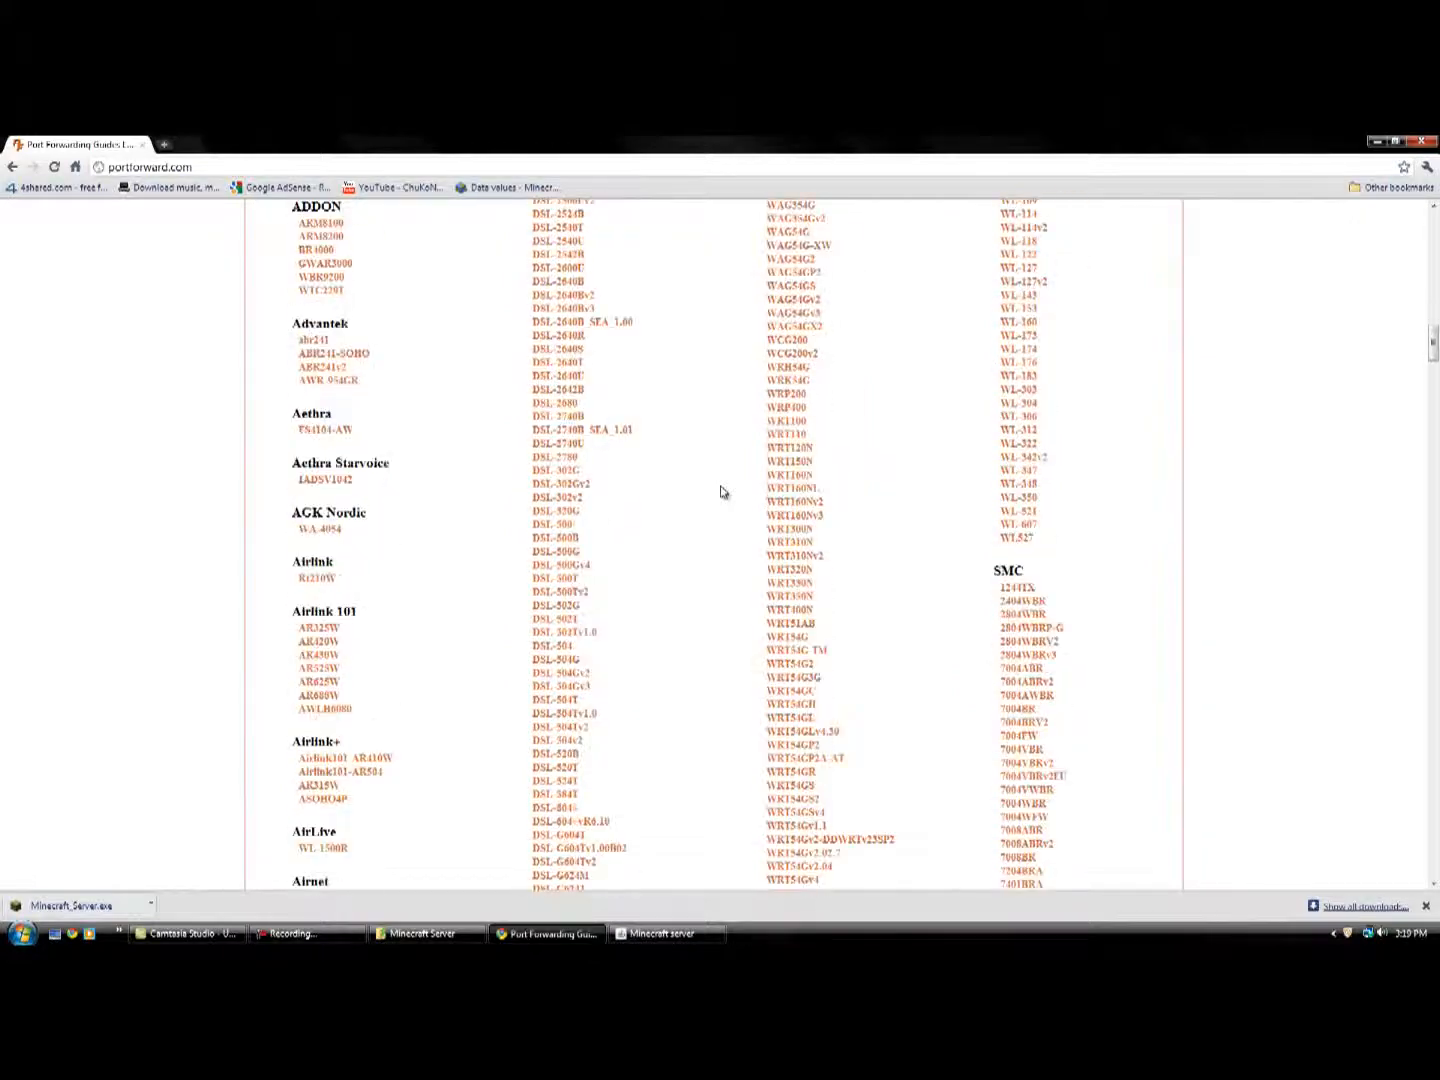
scroll(724, 491, "up", 10)
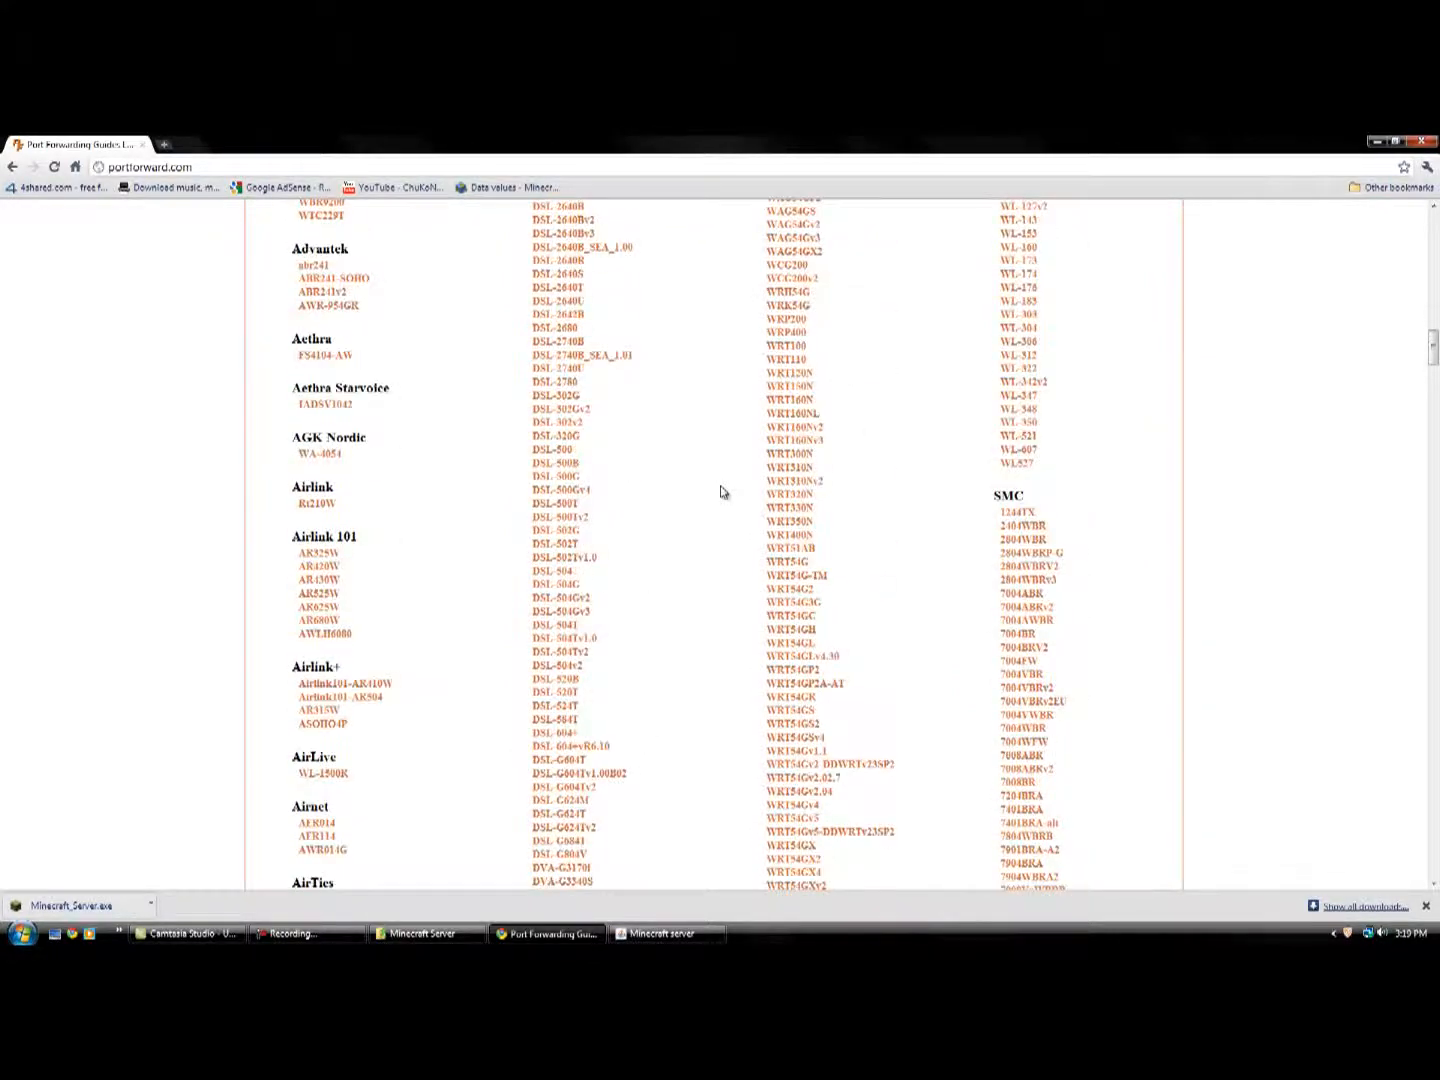
scroll(724, 491, "up", 6)
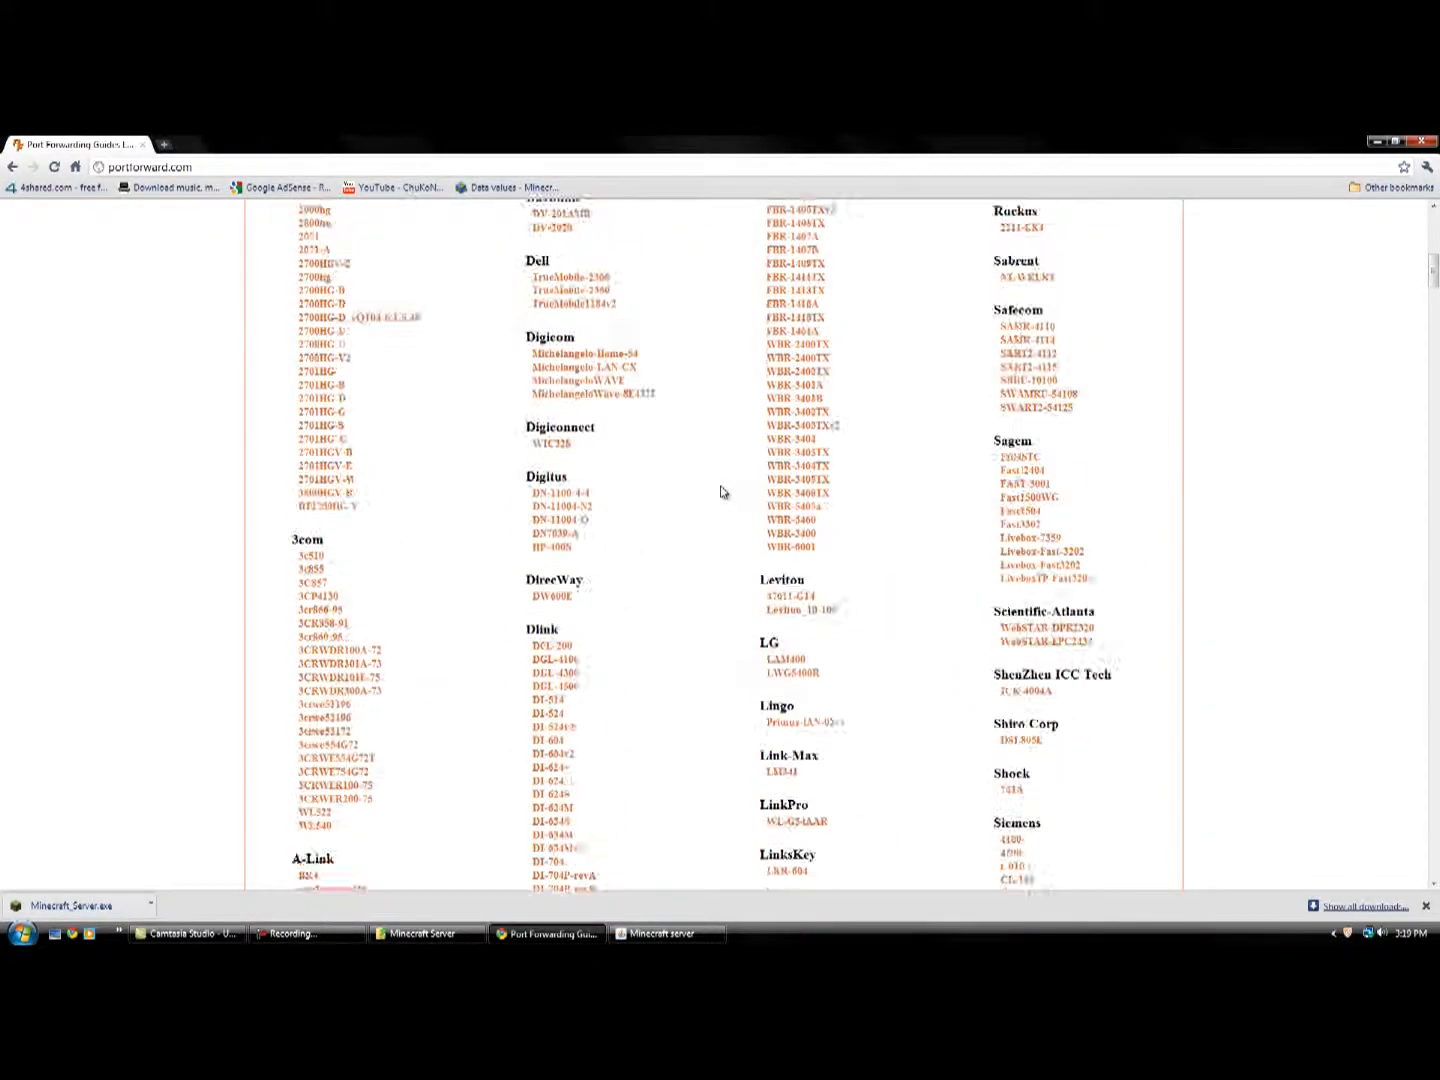
scroll(724, 491, "down", 7)
scroll(724, 491, "down", 1)
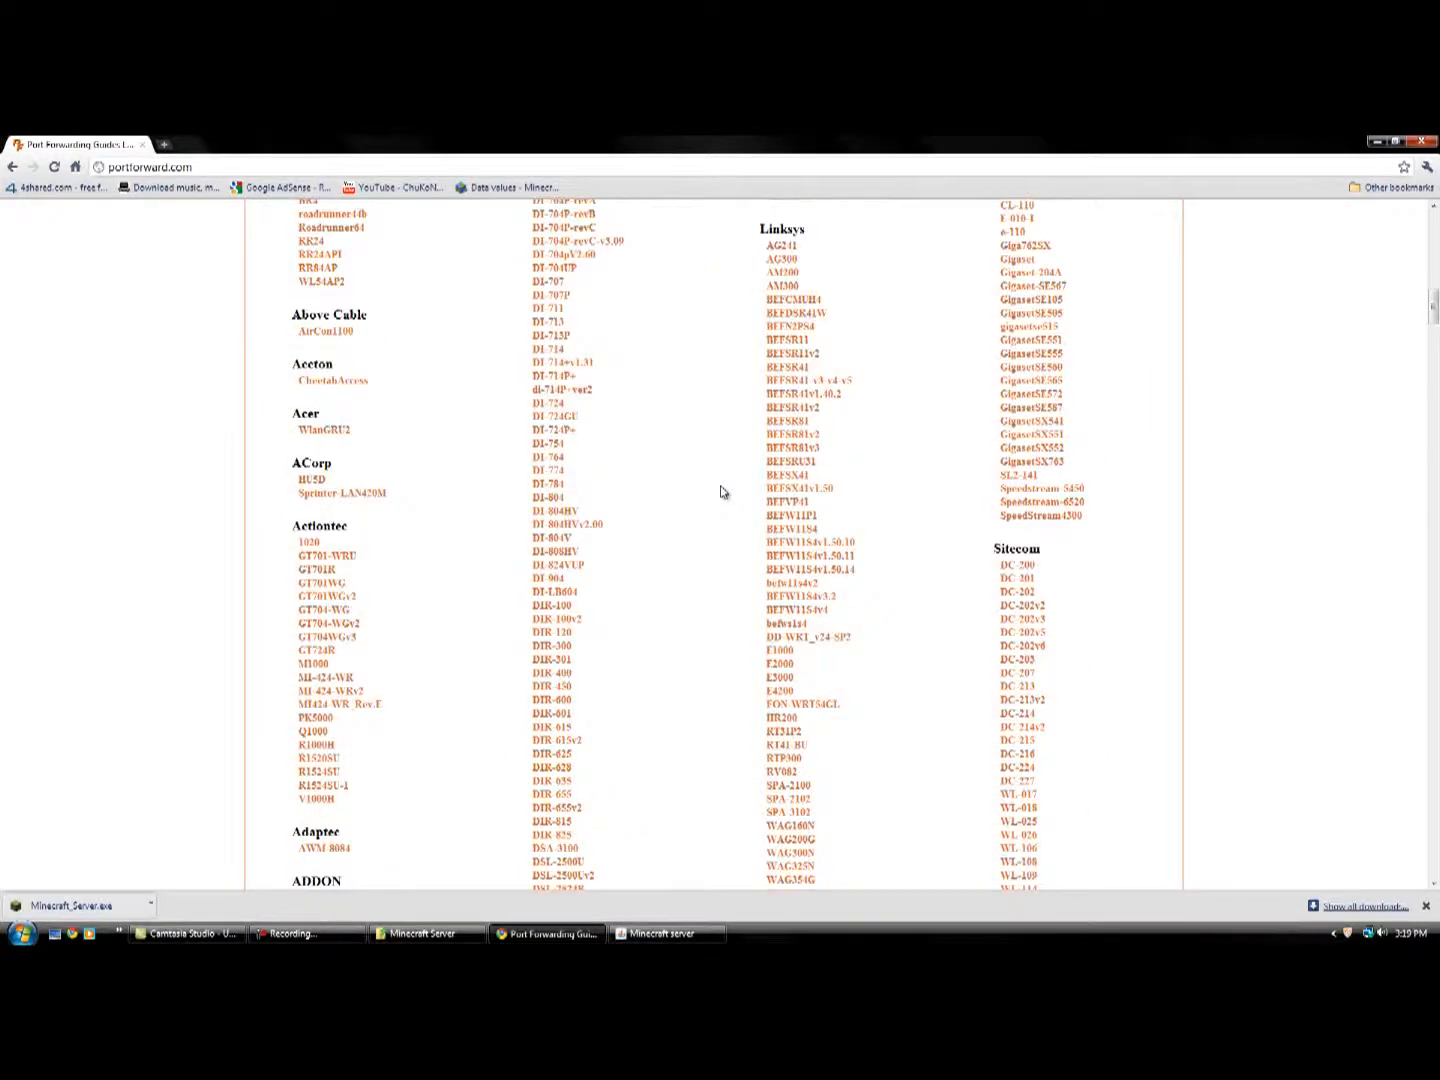
scroll(724, 491, "up", 3)
scroll(724, 491, "down", 3)
scroll(652, 513, "down", 3)
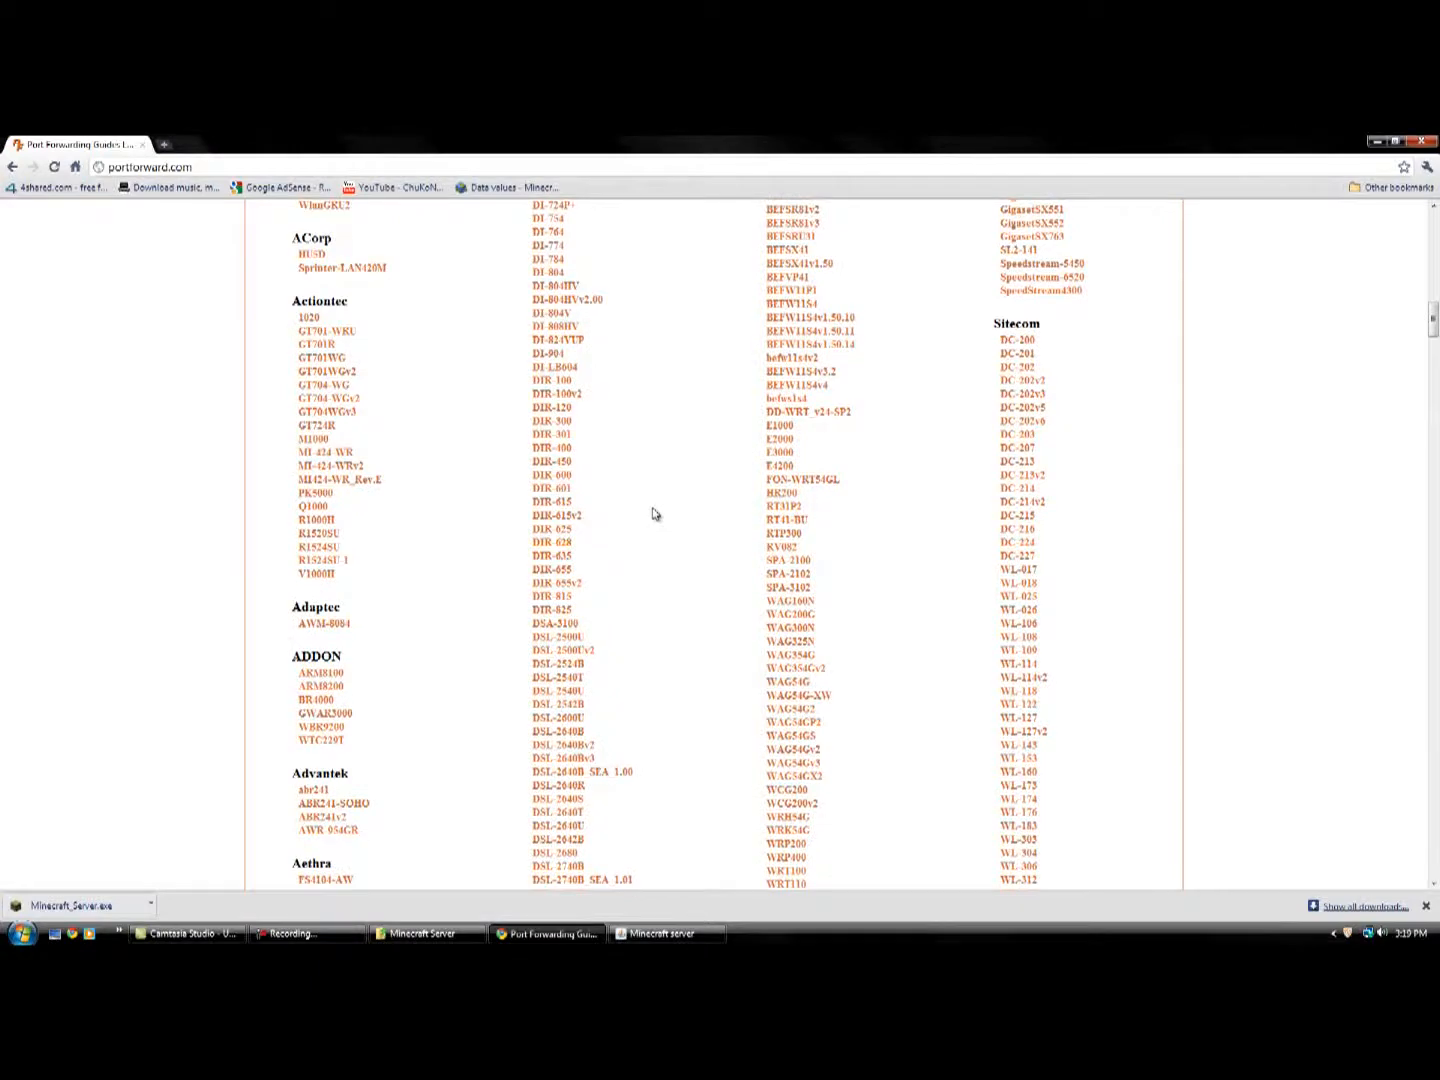
scroll(652, 513, "up", 1)
scroll(652, 513, "down", 2)
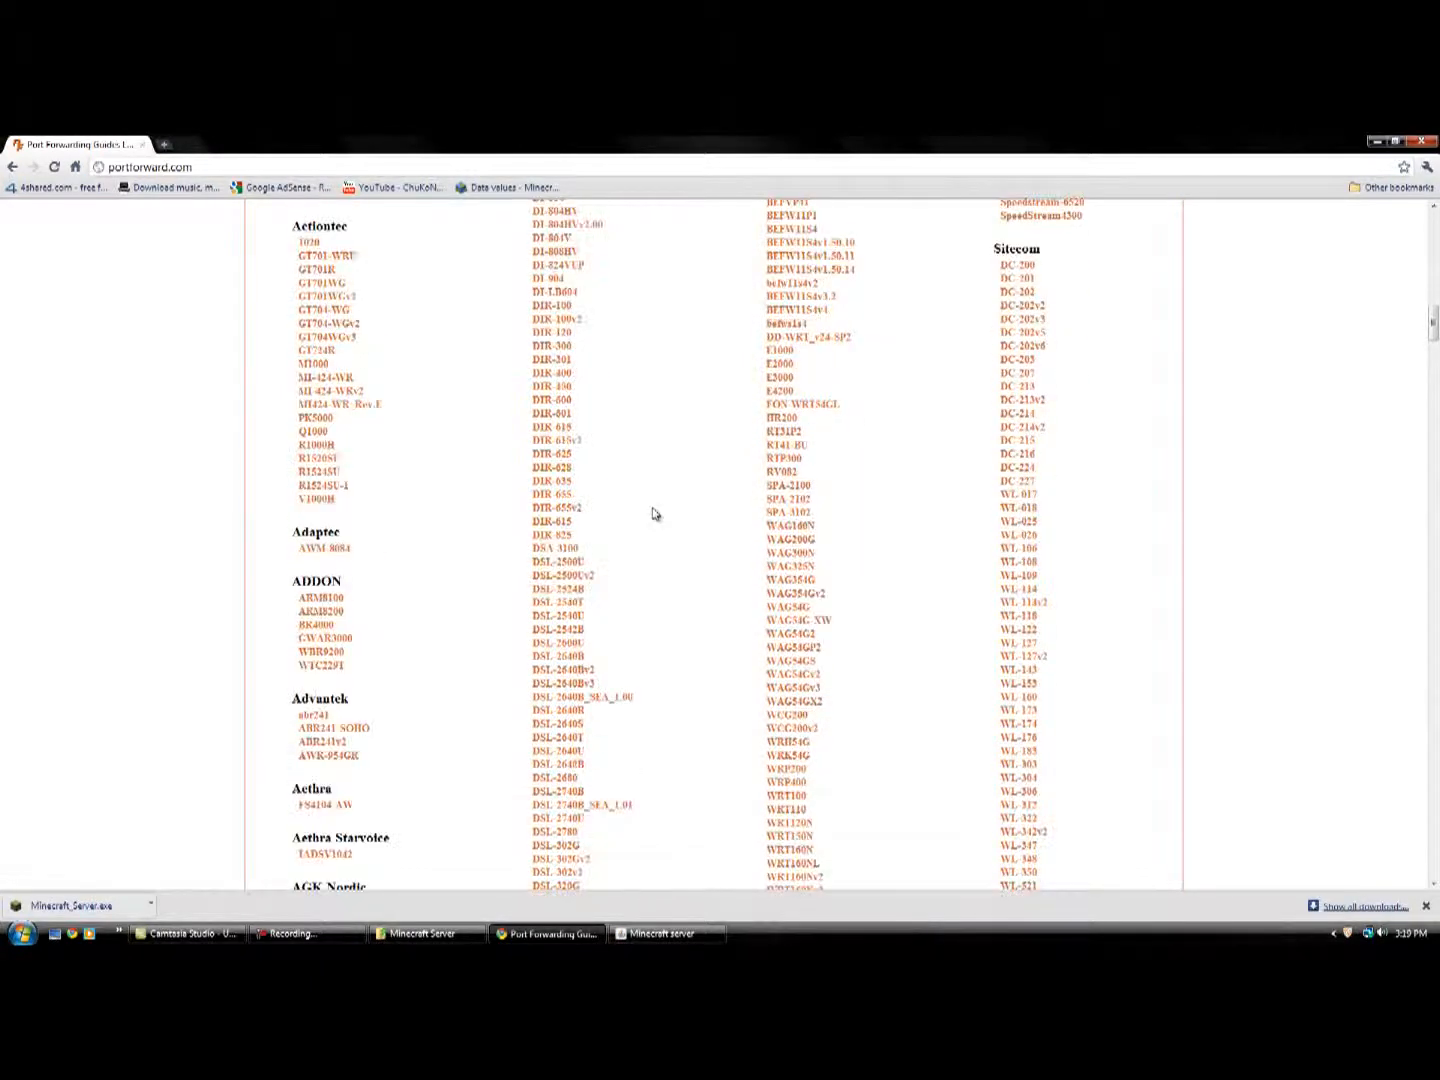
left_click(556, 471)
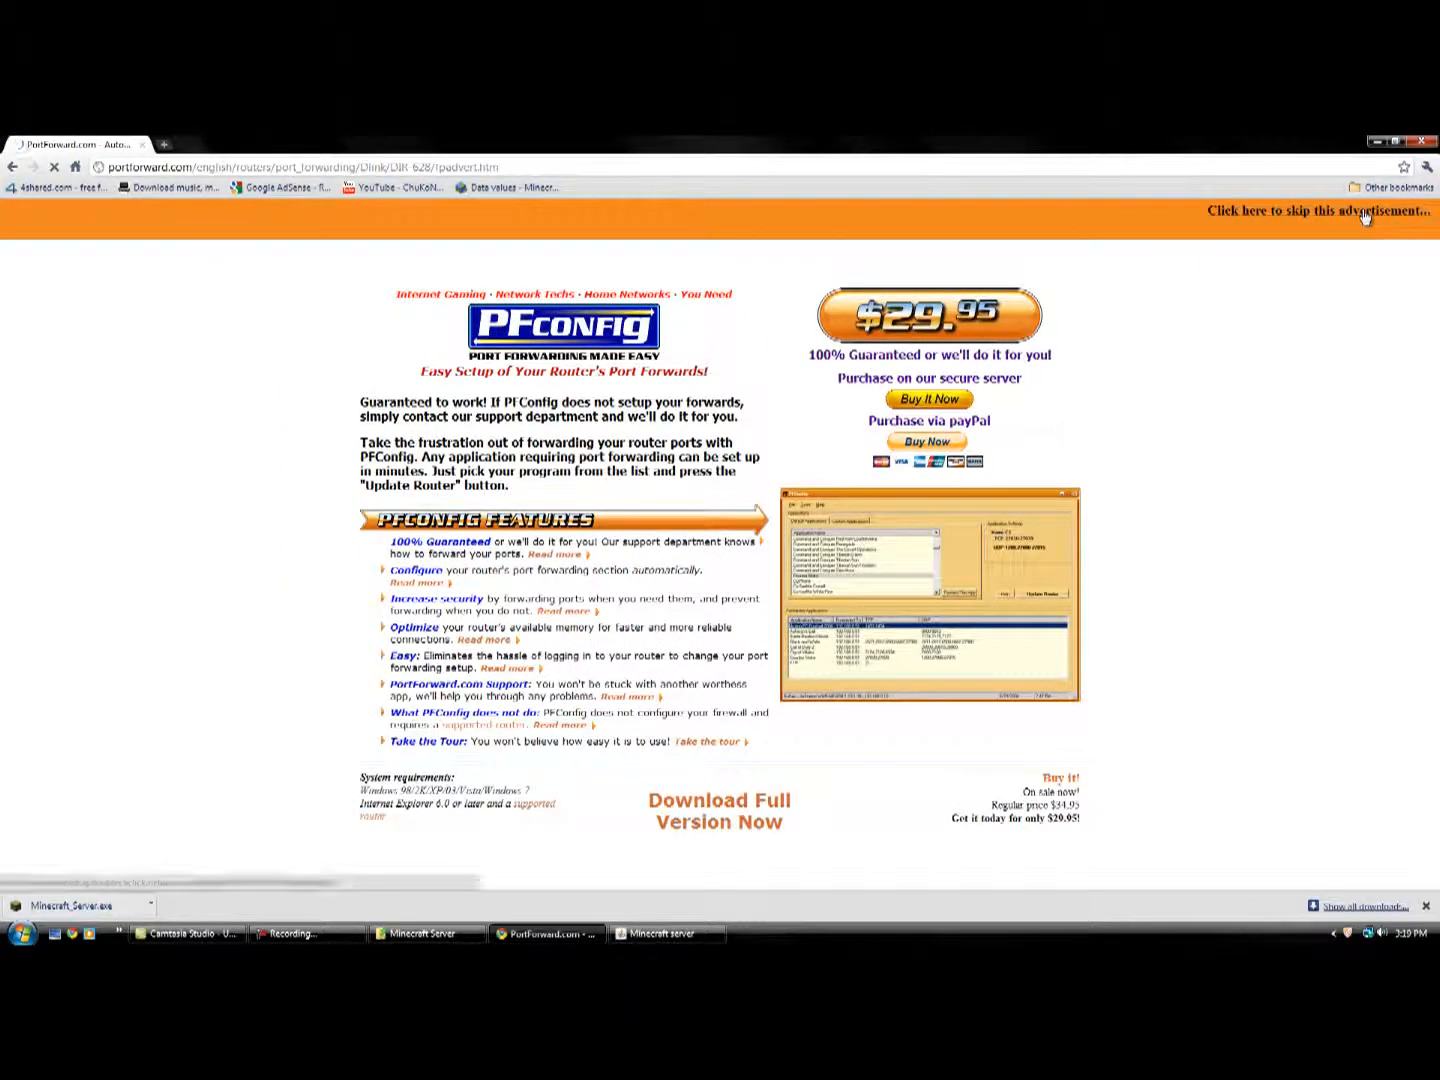
left_click(1365, 217)
Dismiss the Flash Player security warning, search the program list for "minecra" and open the Minecraft Server guide.
scroll(726, 598, "down", 3)
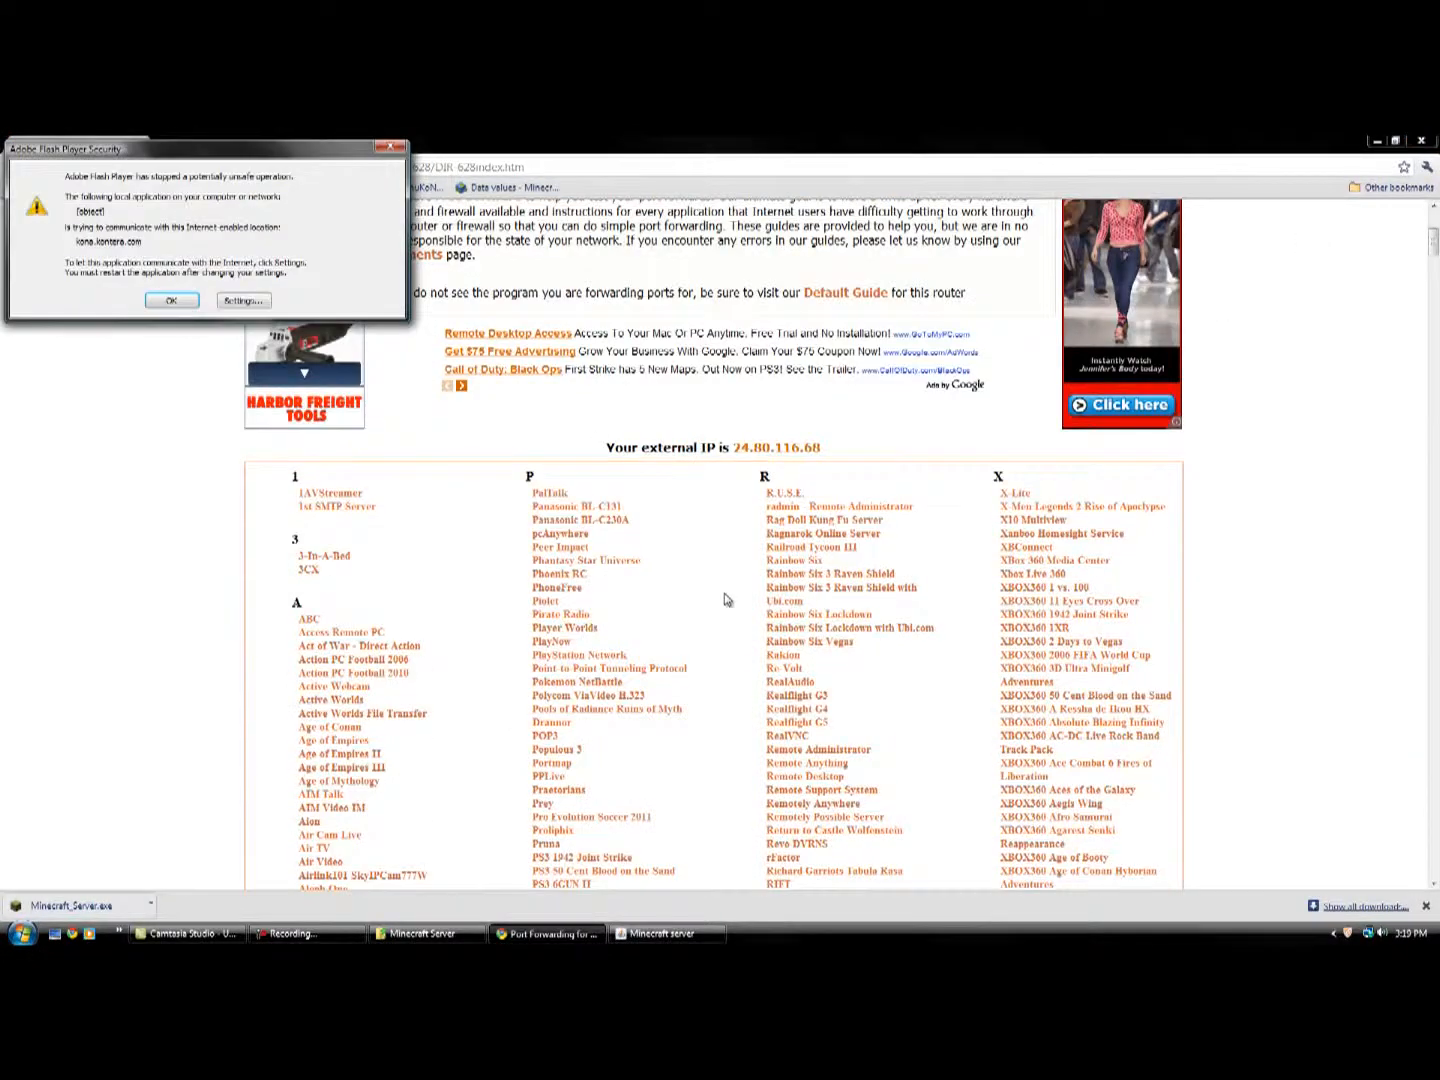
left_click(389, 148)
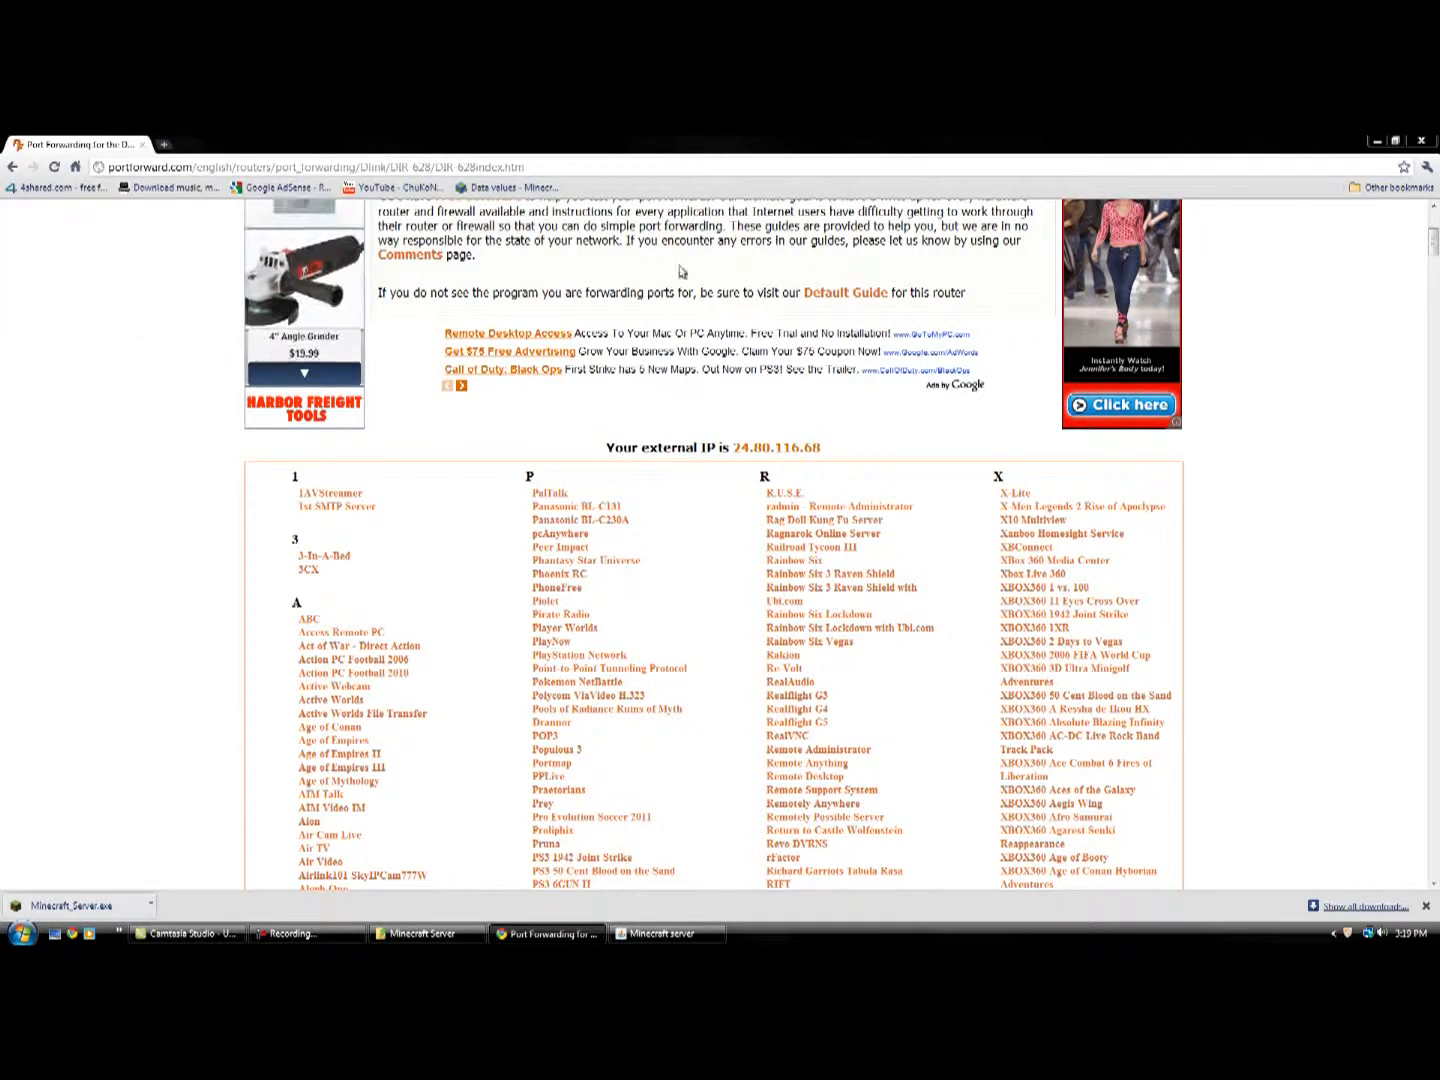
scroll(704, 500, "down", 2)
scroll(697, 618, "down", 3)
scroll(697, 618, "down", 5)
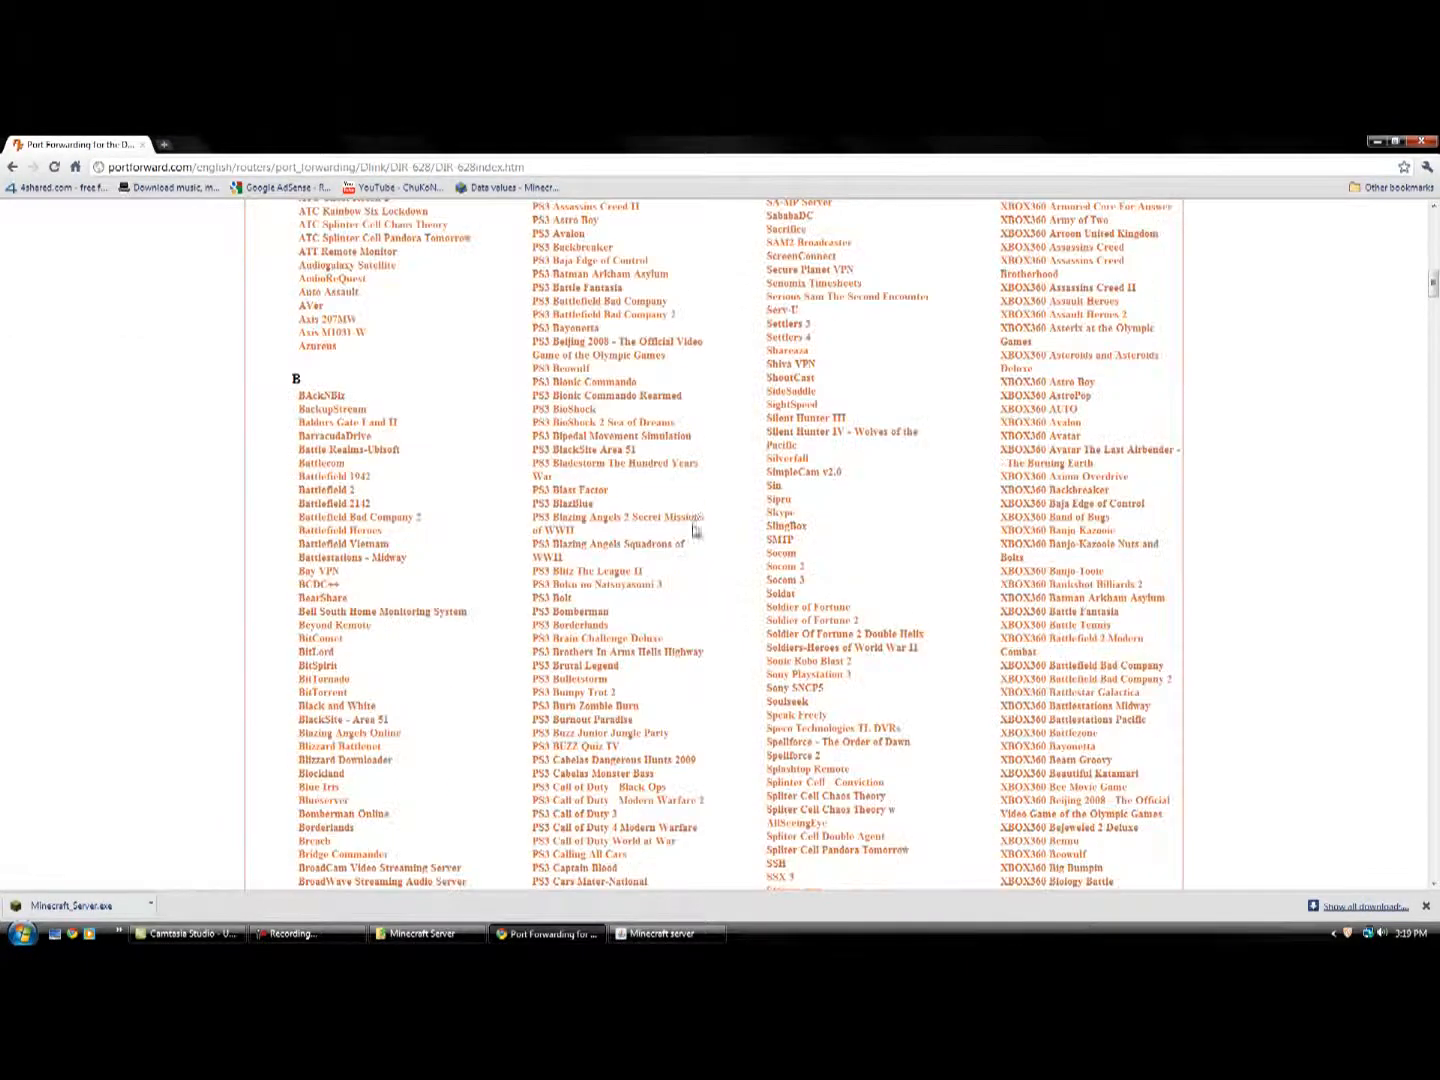
scroll(728, 430, "down", 15)
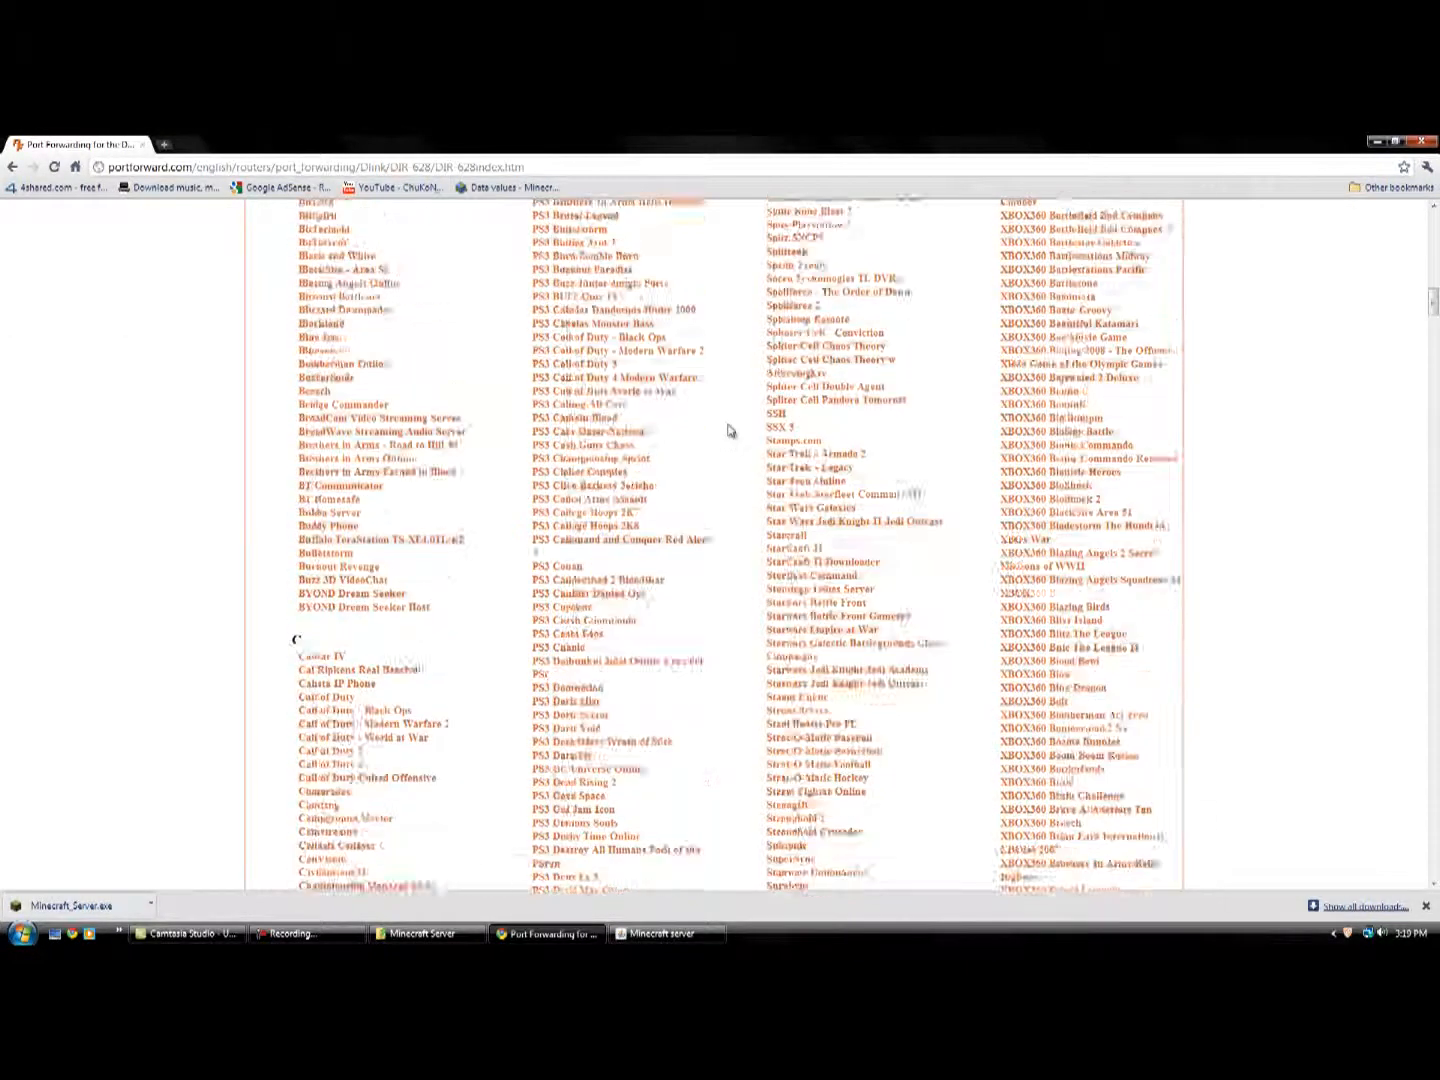
scroll(728, 430, "down", 4)
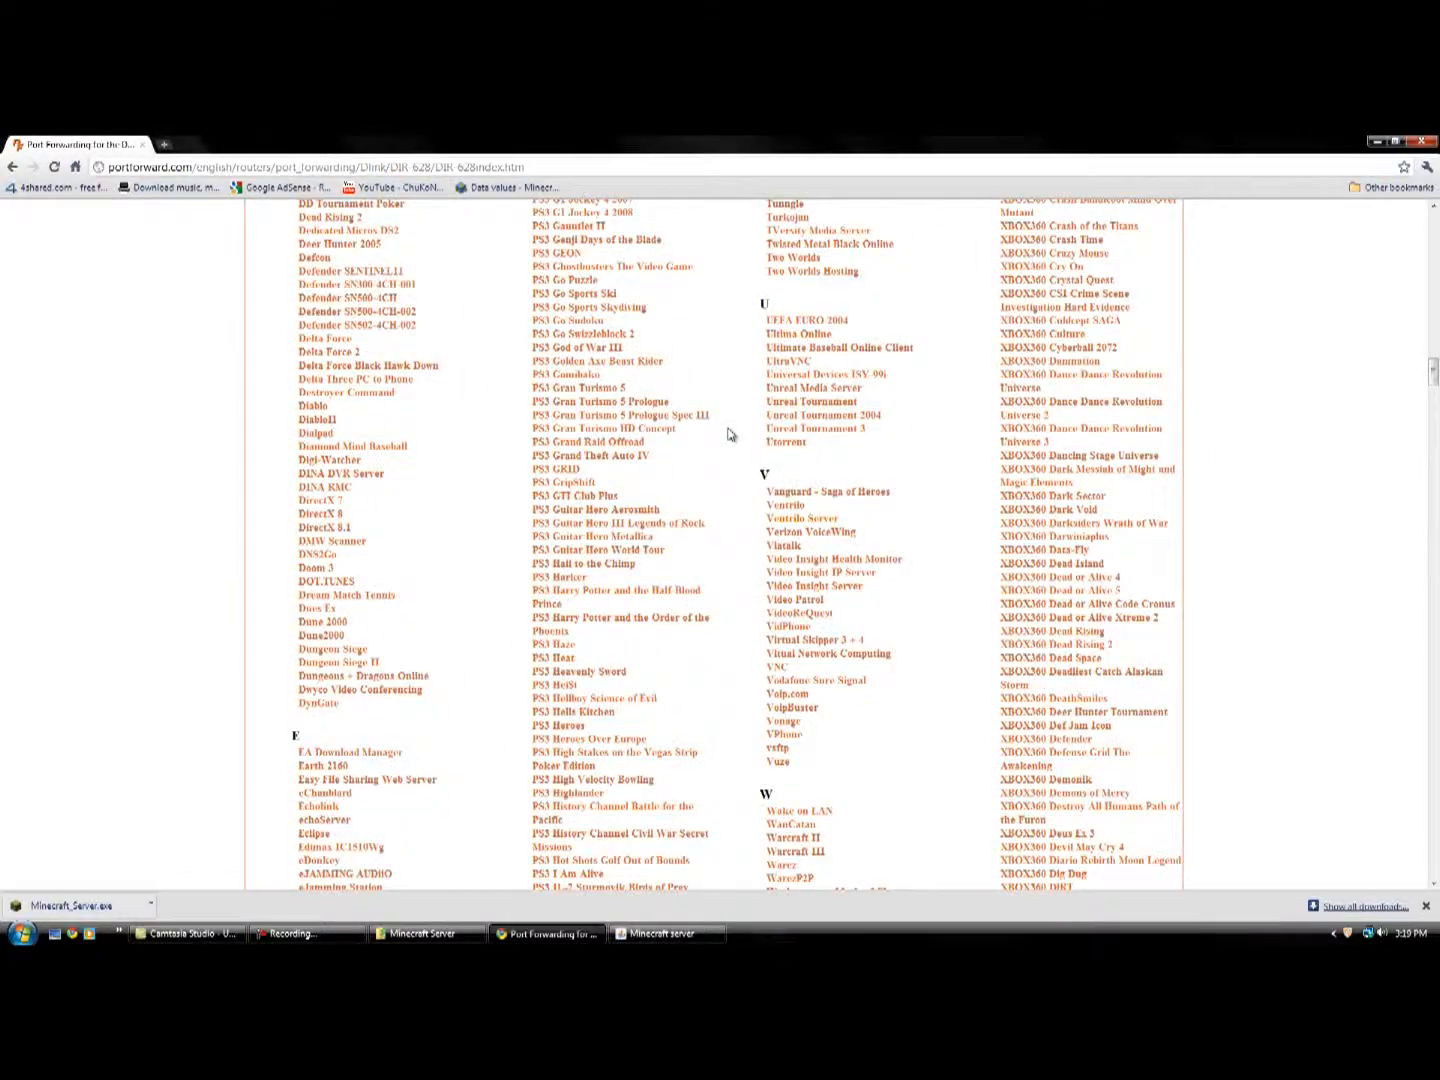
key("ctrl+f")
type("mine")
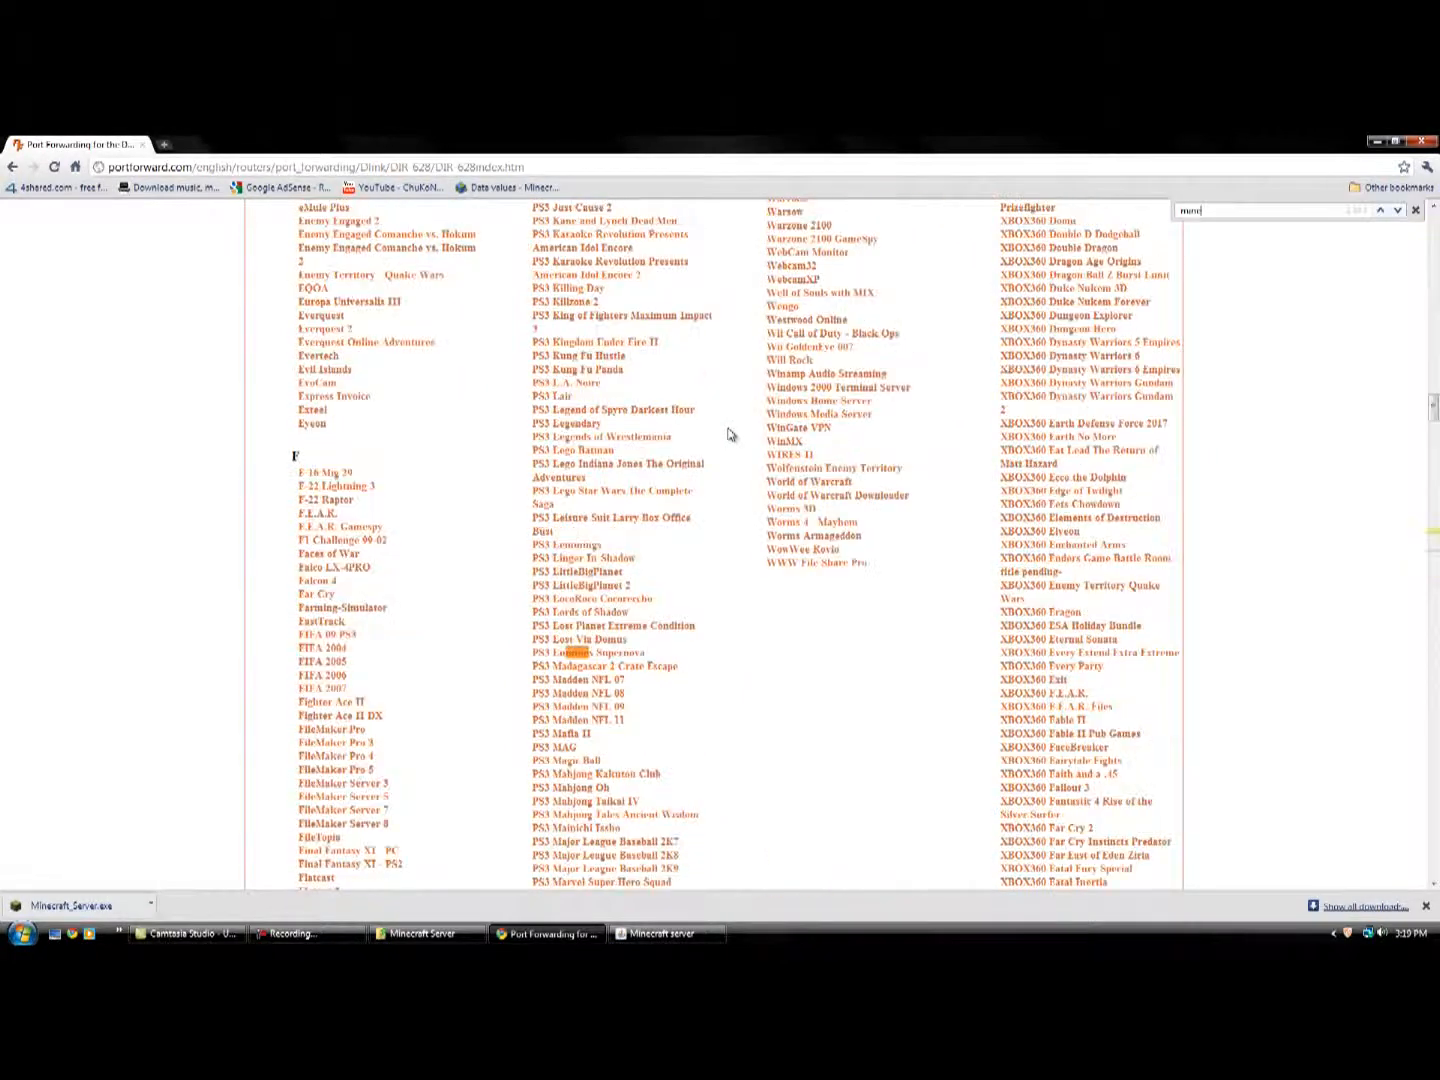
type("cra")
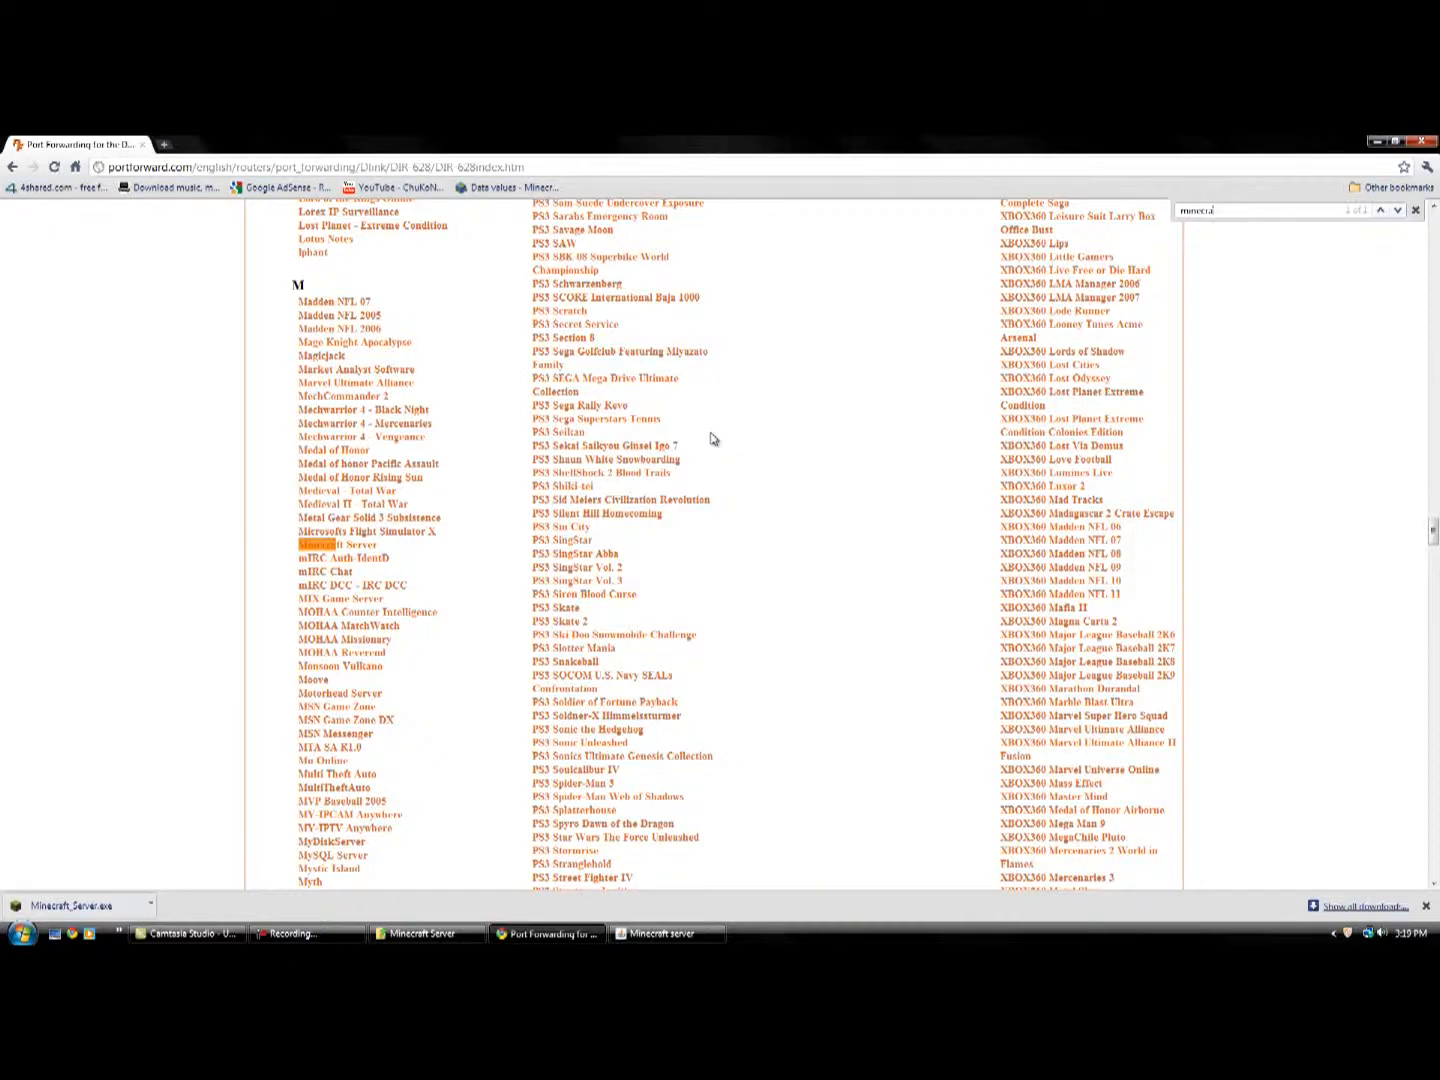
left_click(350, 548)
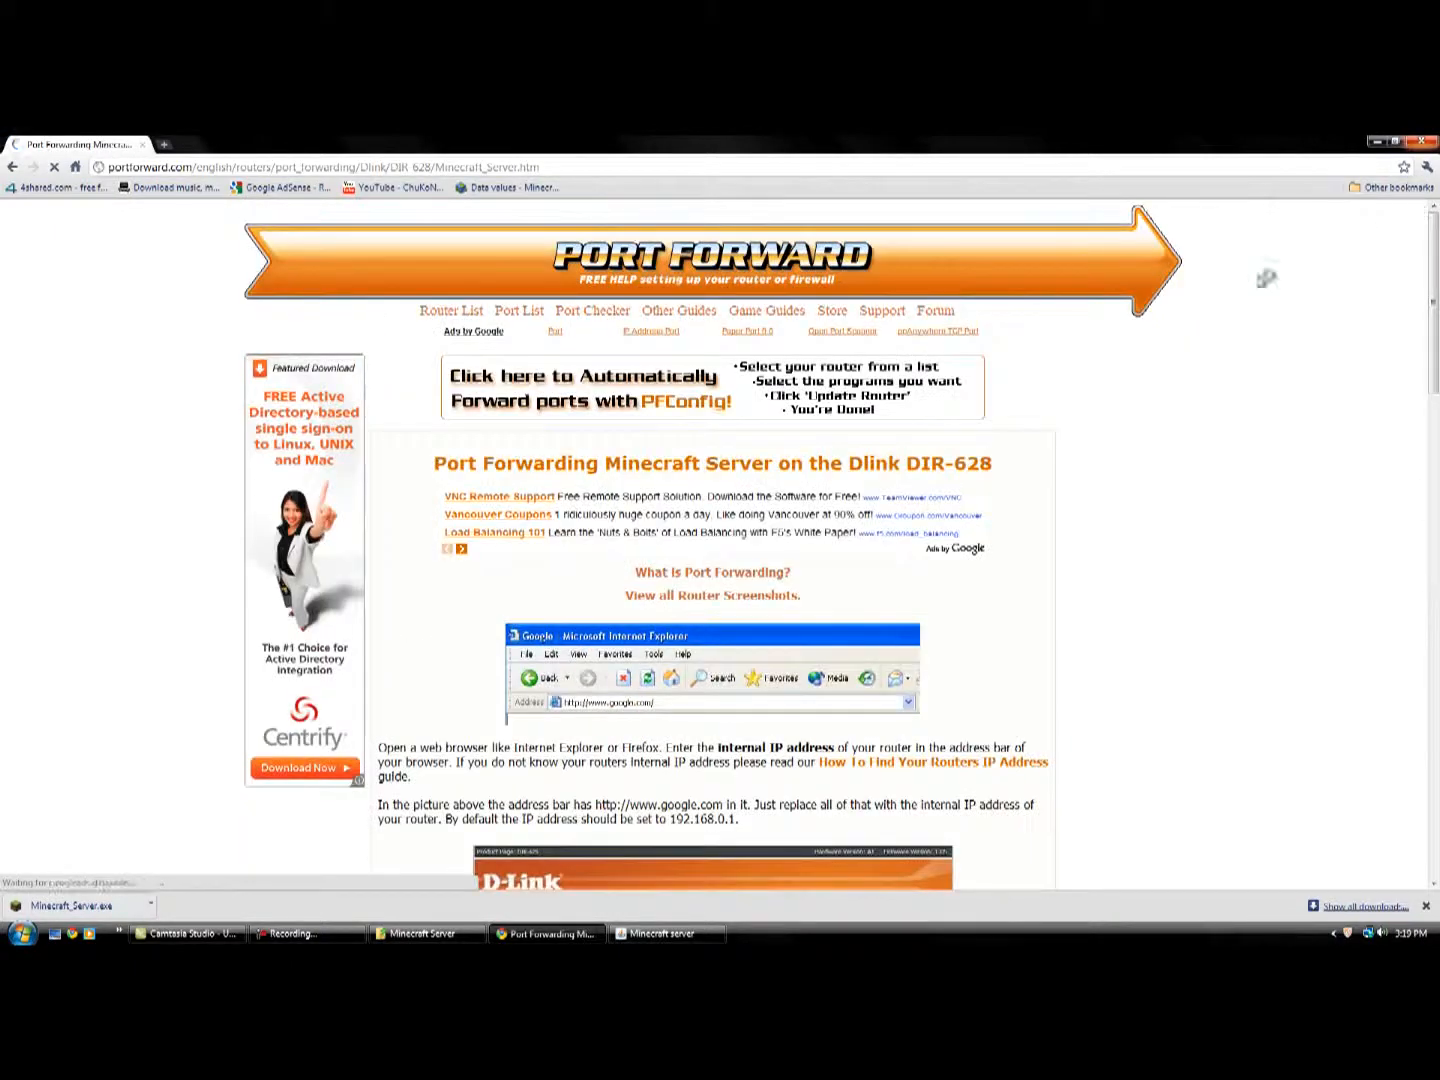
Read through the Minecraft Server port forwarding guide for the Dlink DIR-628, down to the required ports and rule settings.
scroll(1012, 510, "down", 15)
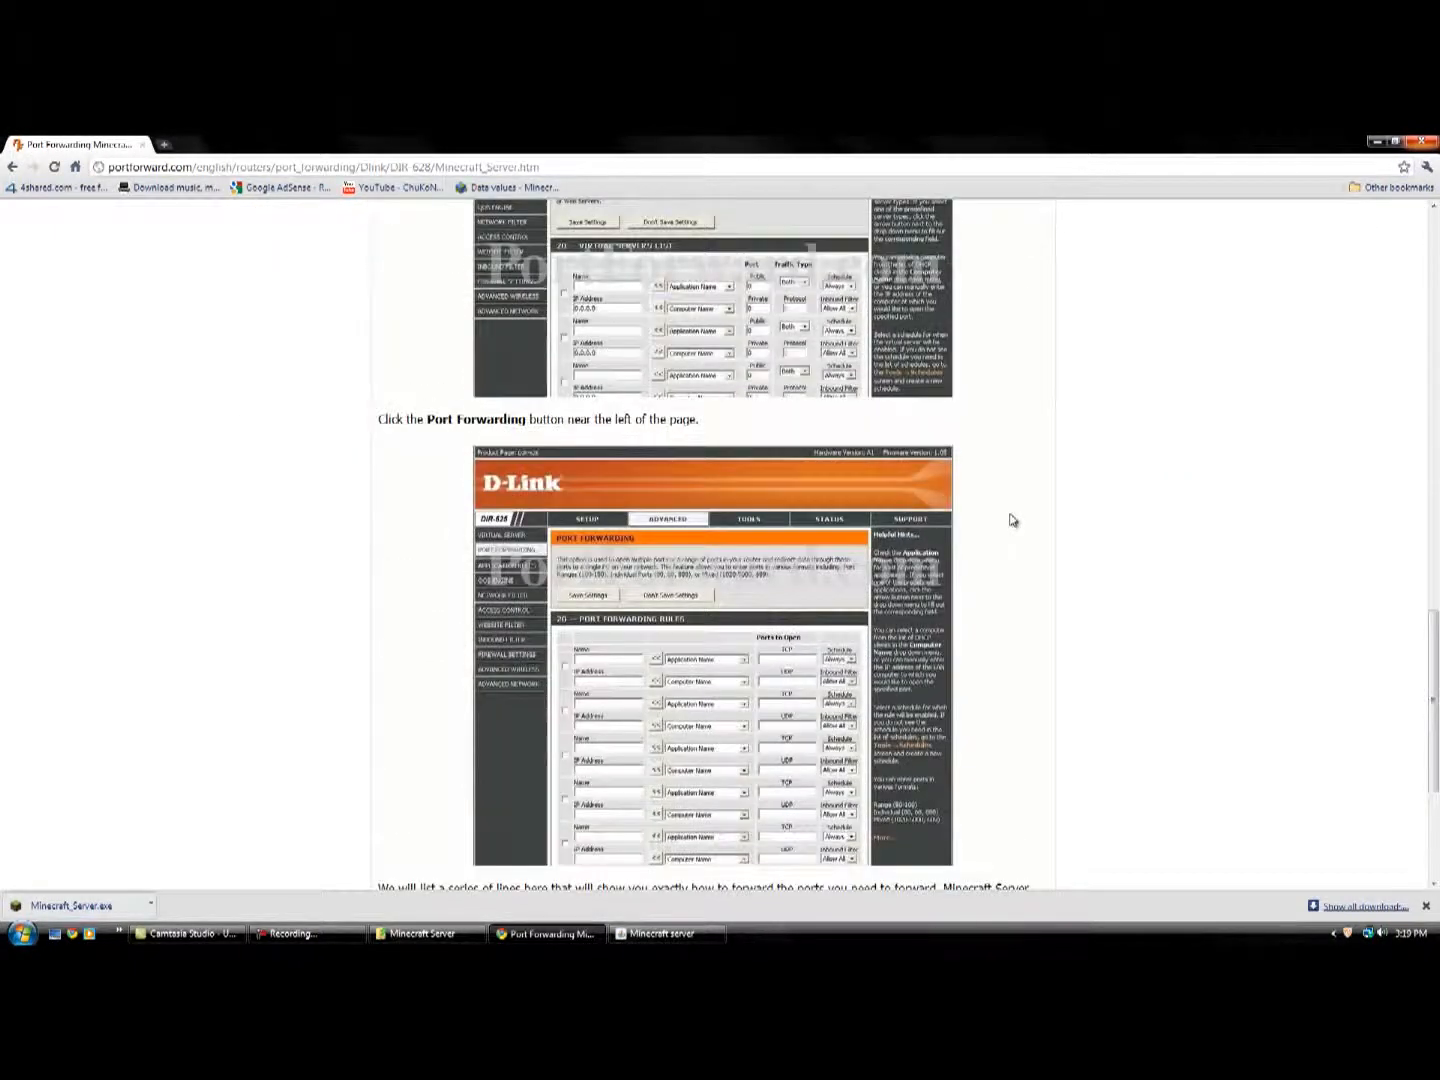
scroll(1012, 520, "down", 4)
scroll(997, 588, "up", 10)
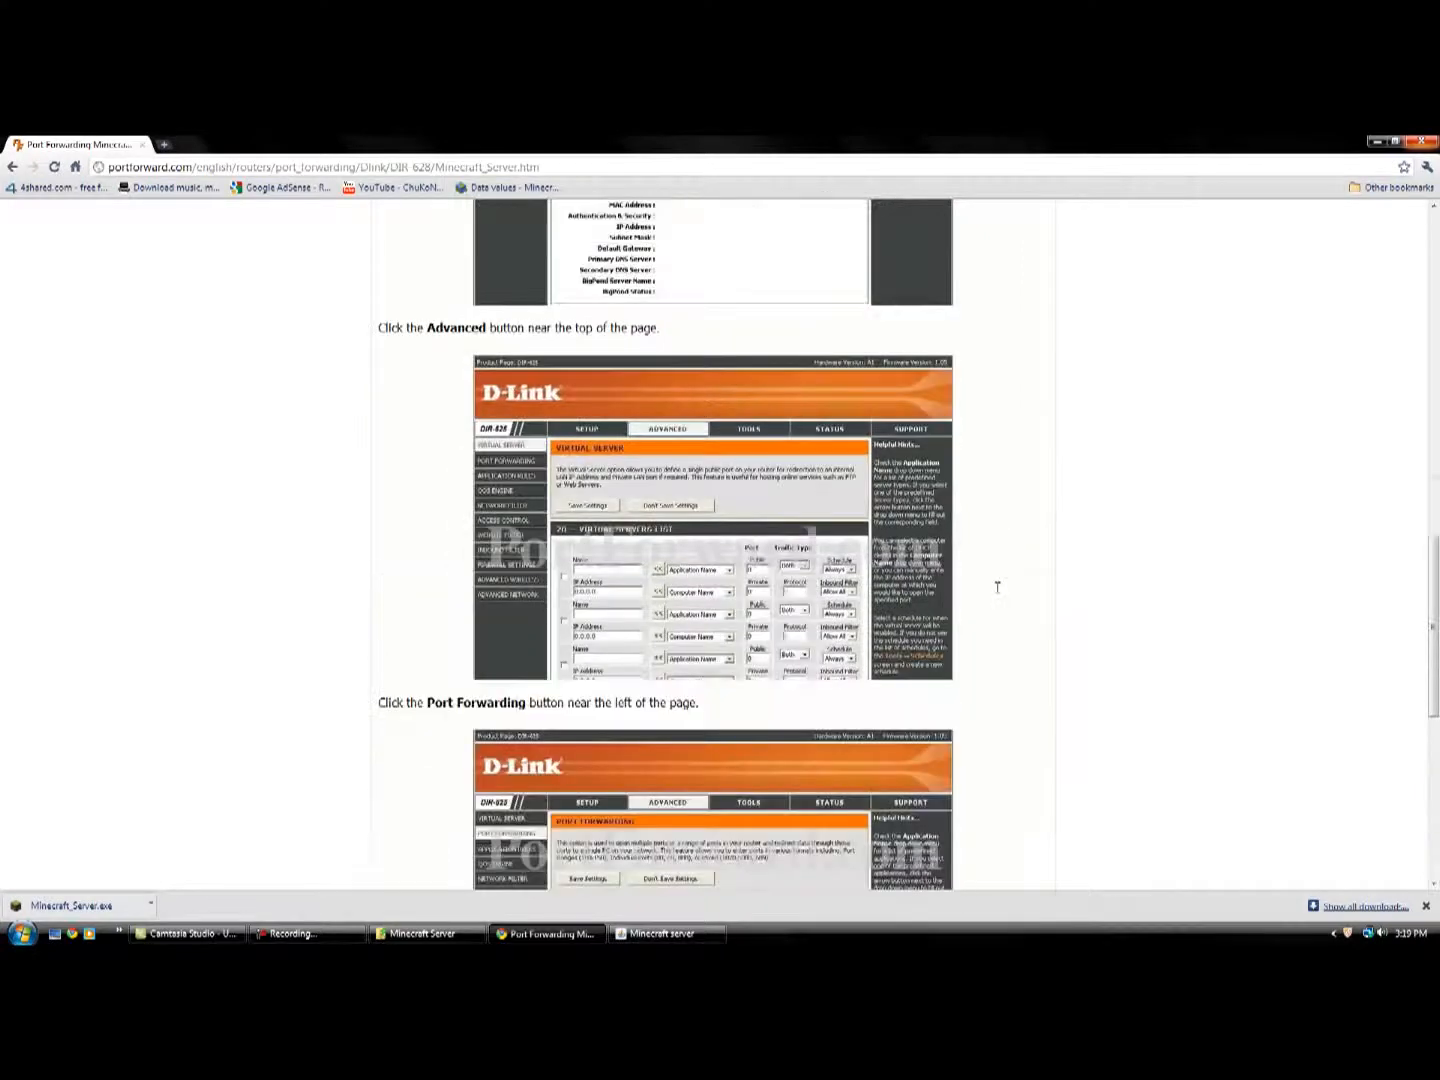
scroll(997, 588, "down", 10)
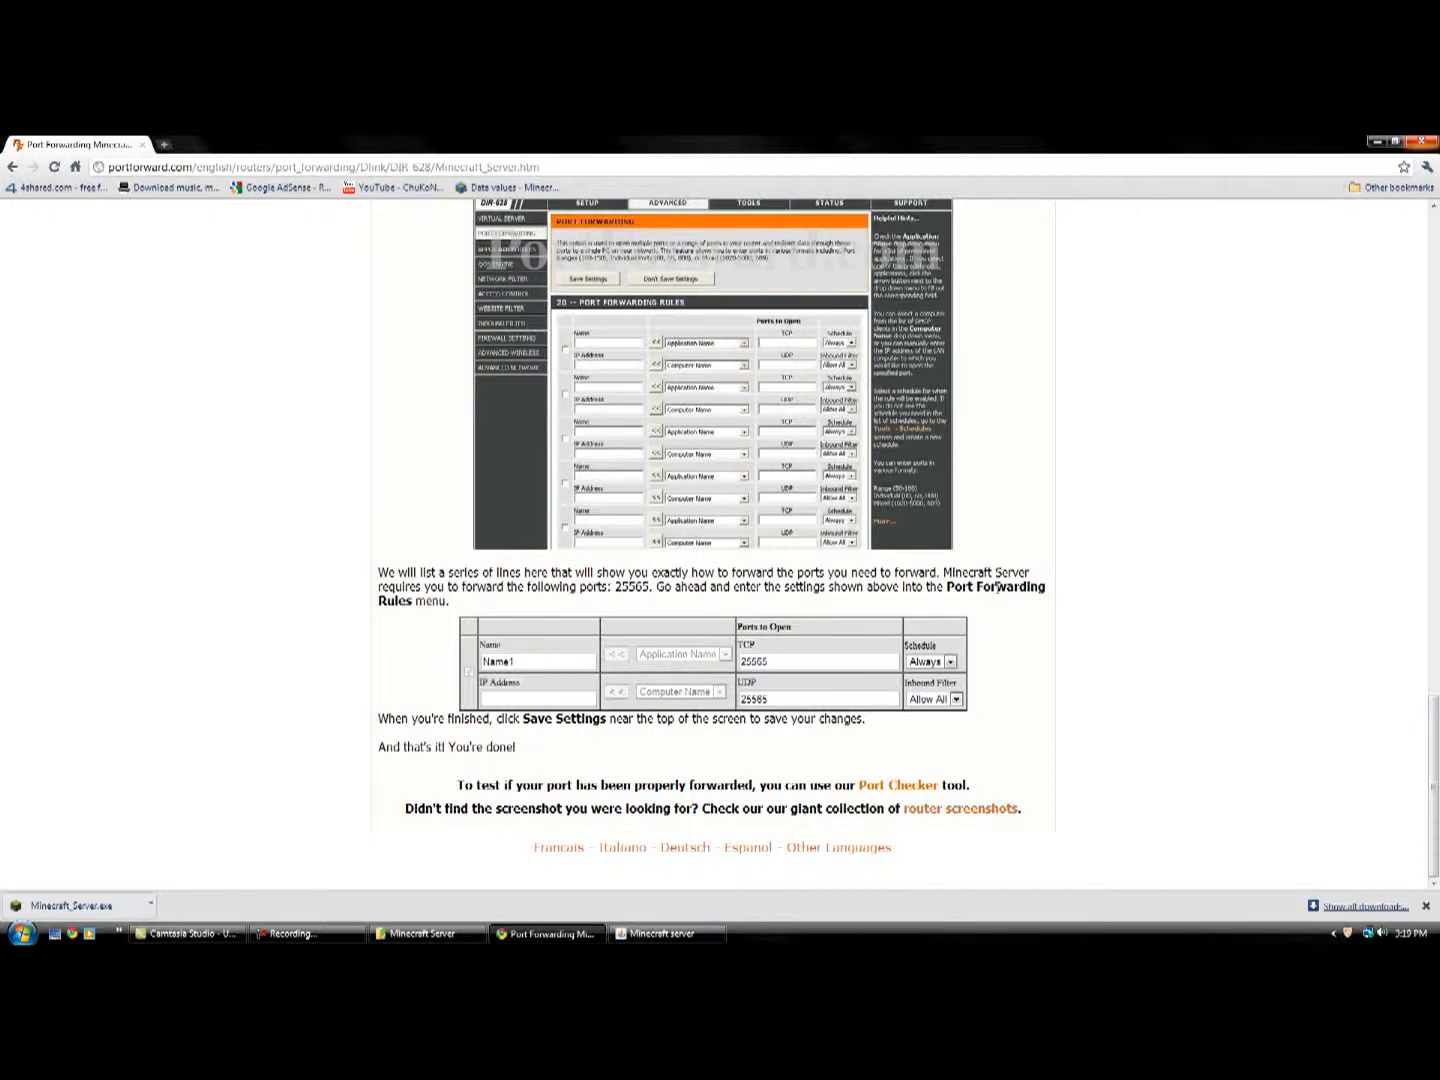
left_click_drag(990, 600, 396, 574)
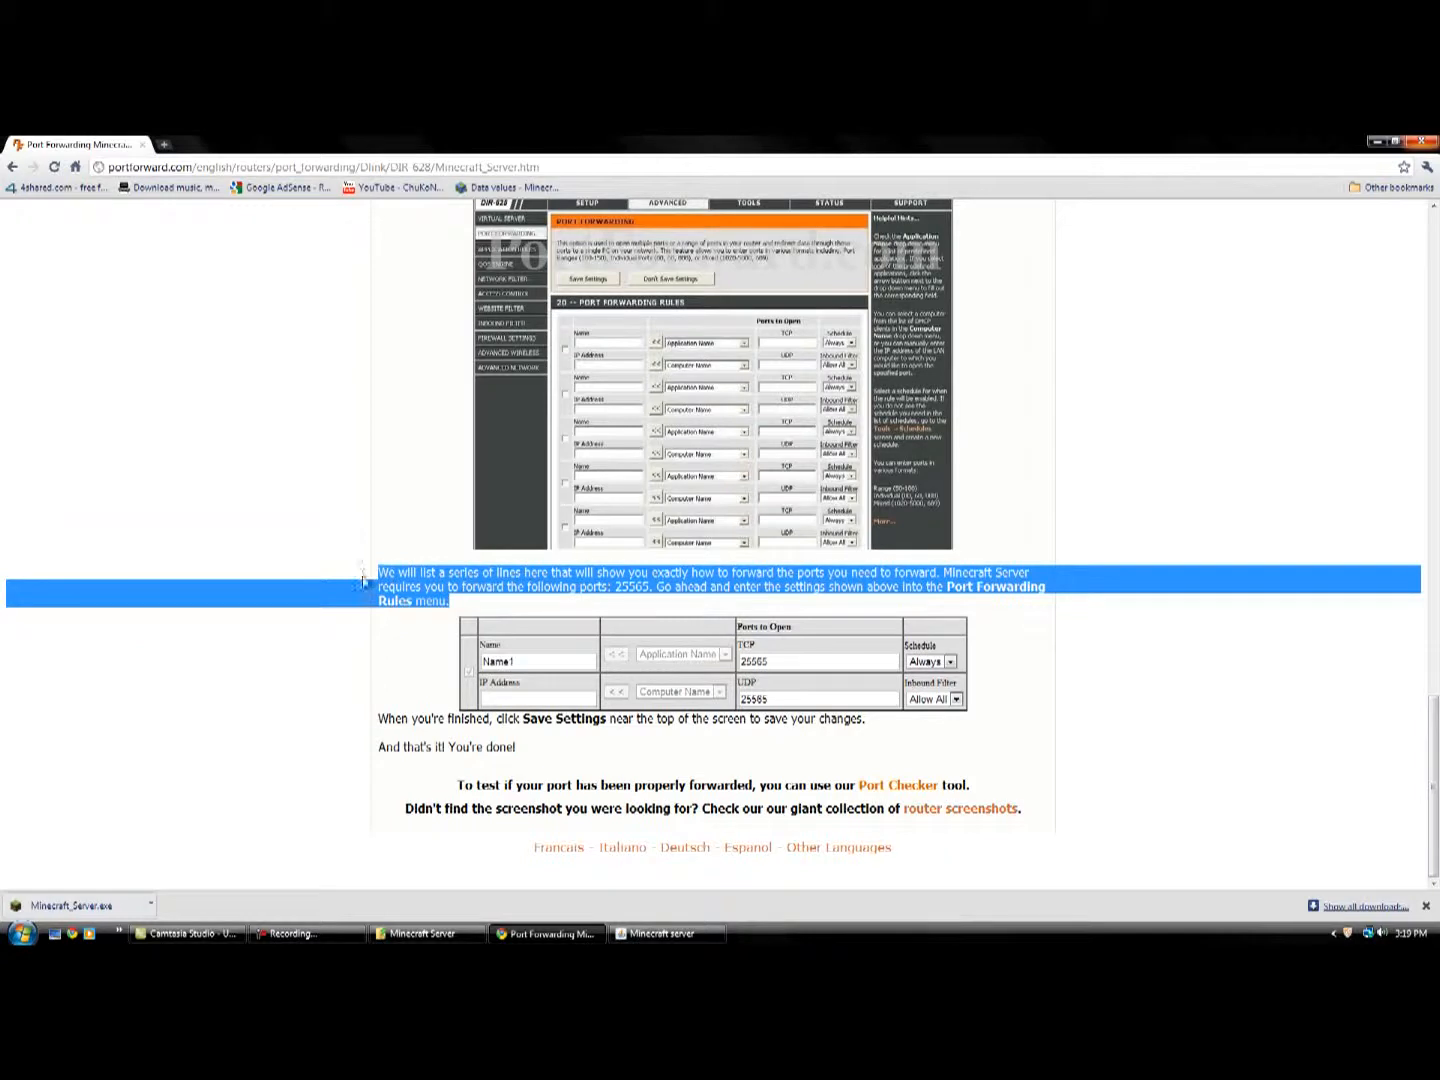
left_click(677, 605)
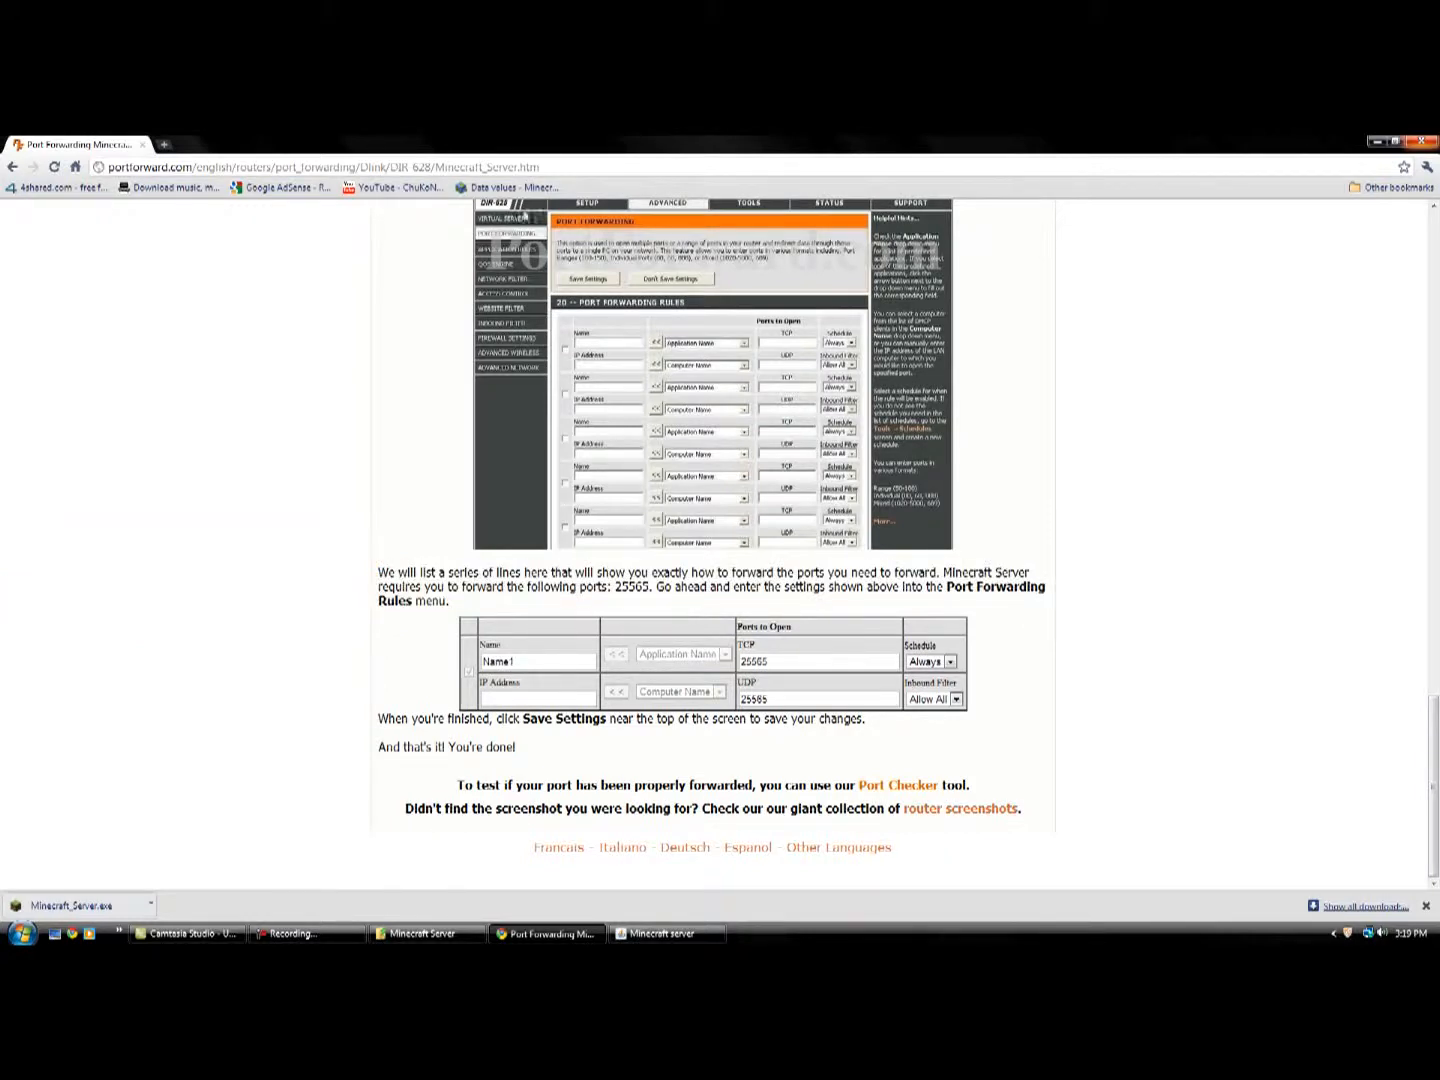
left_click(565, 166)
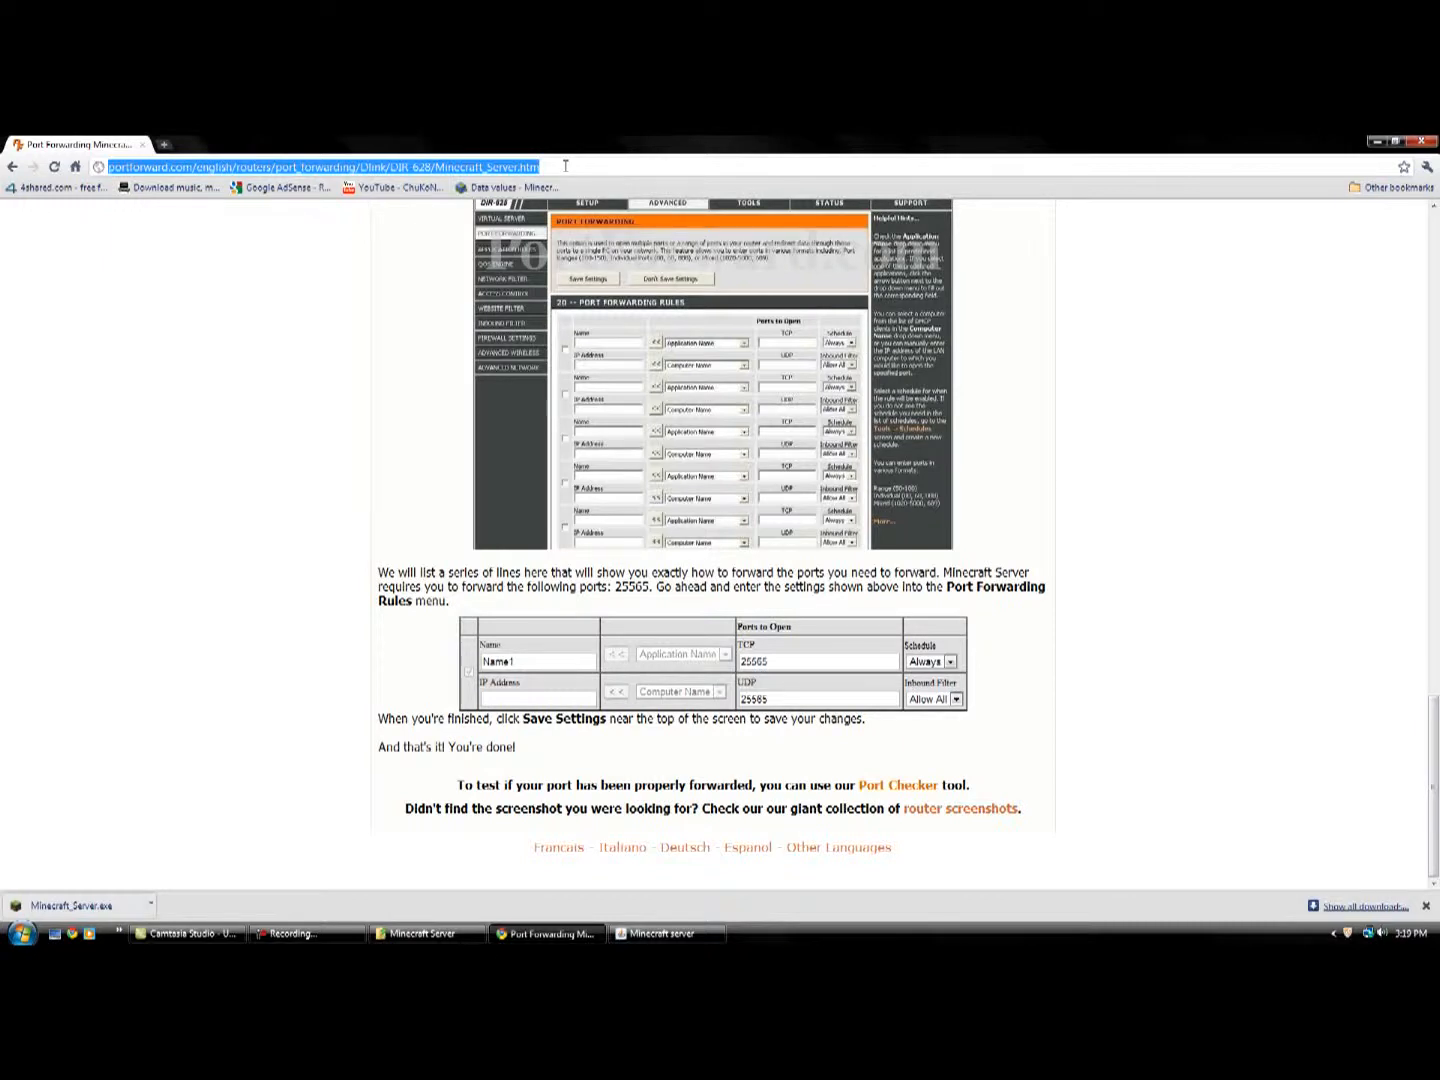
type("youget")
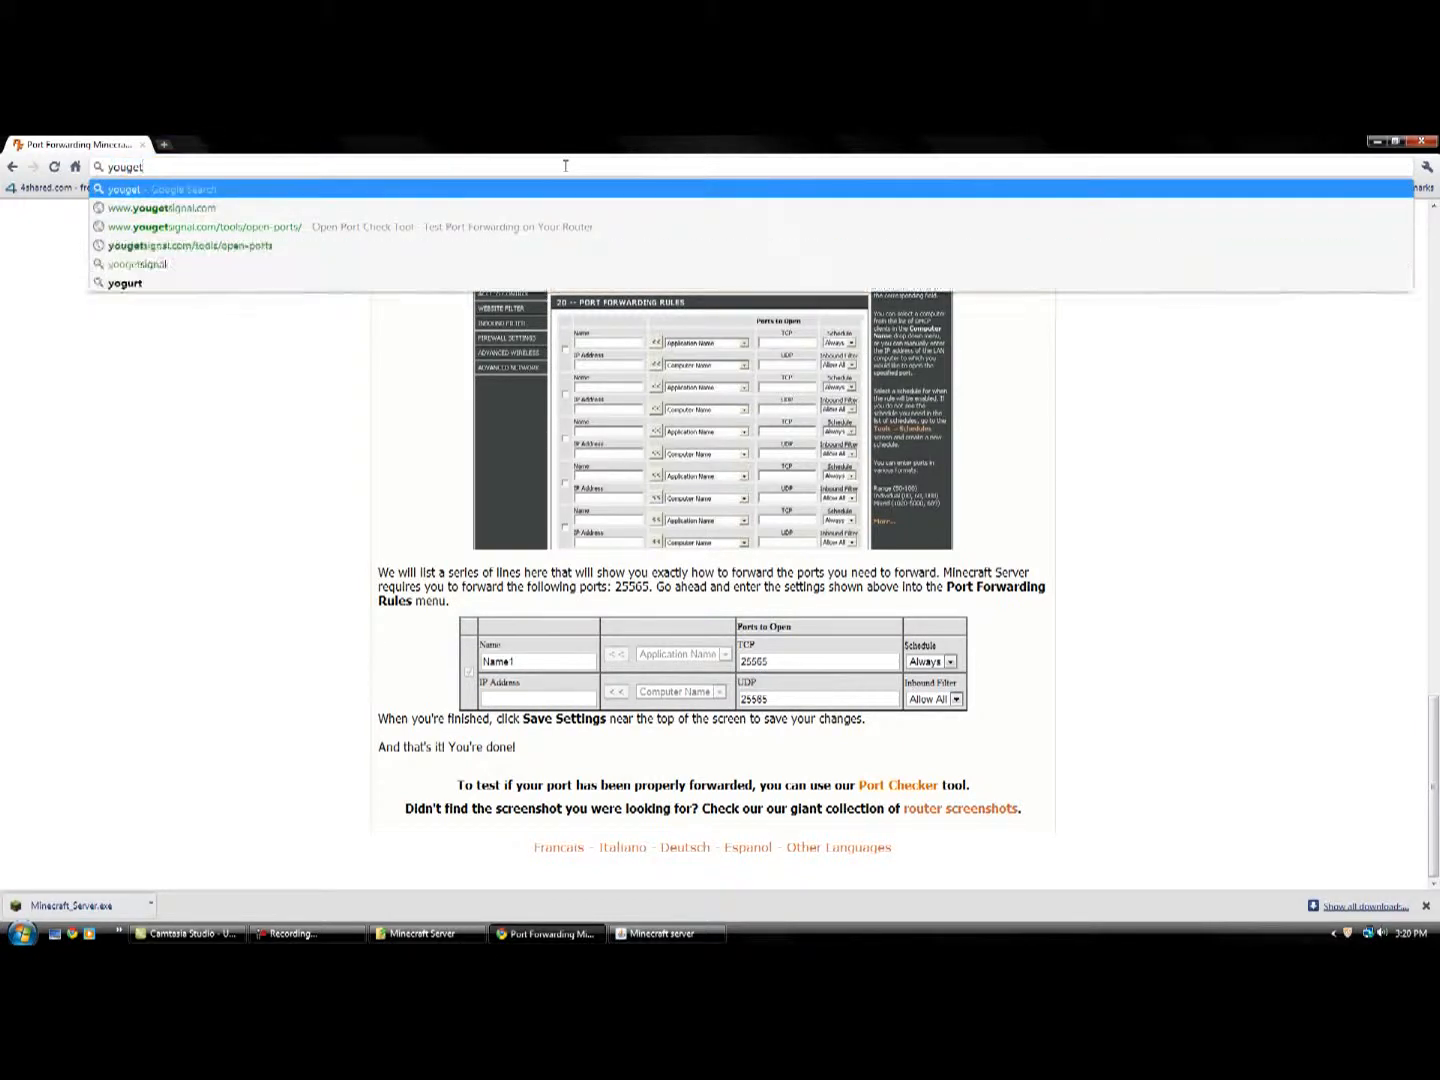
key("Down")
key("Down")
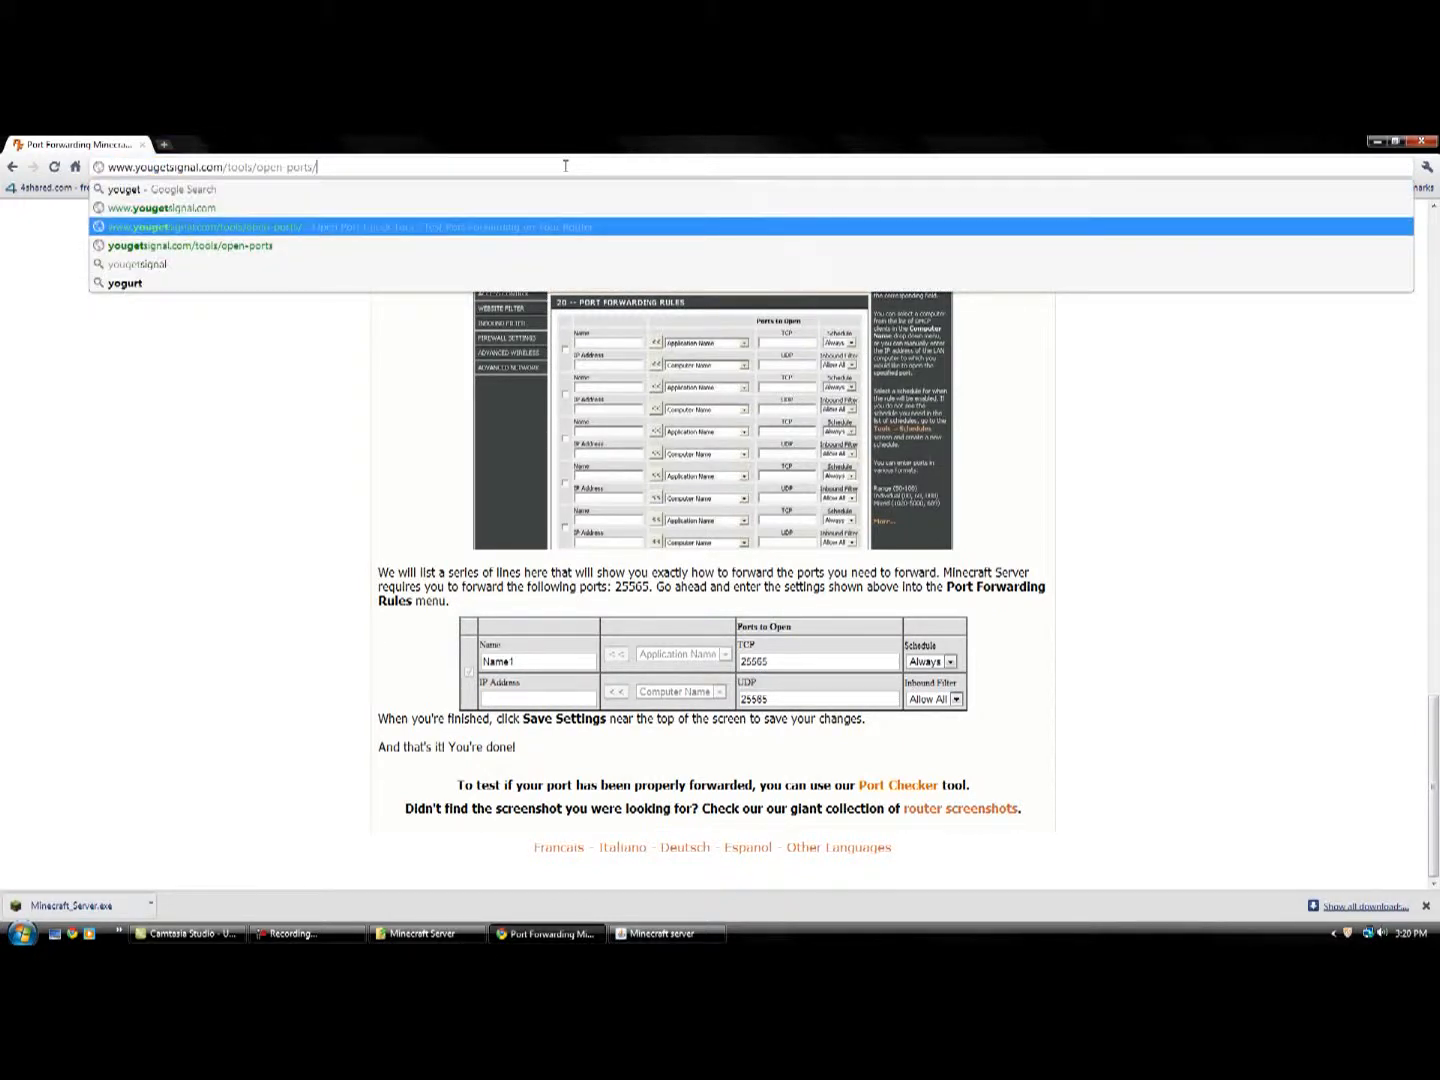
key("Return")
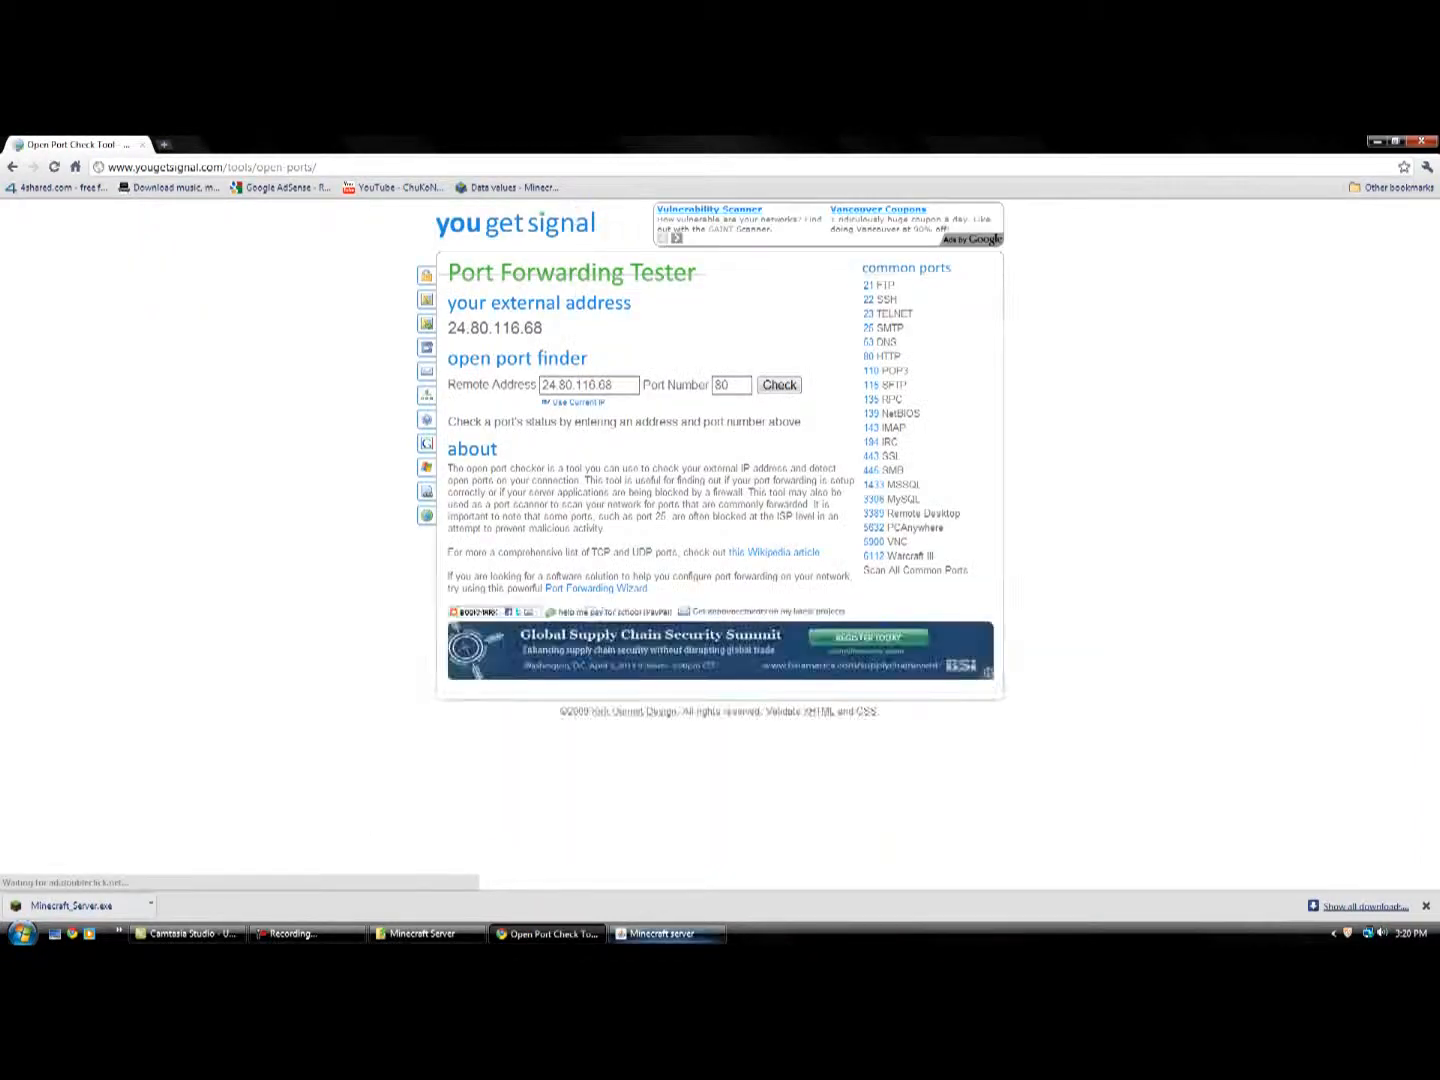
Look at the running Minecraft server window, test port 25565 in the port checker and highlight the external address.
left_click(660, 933)
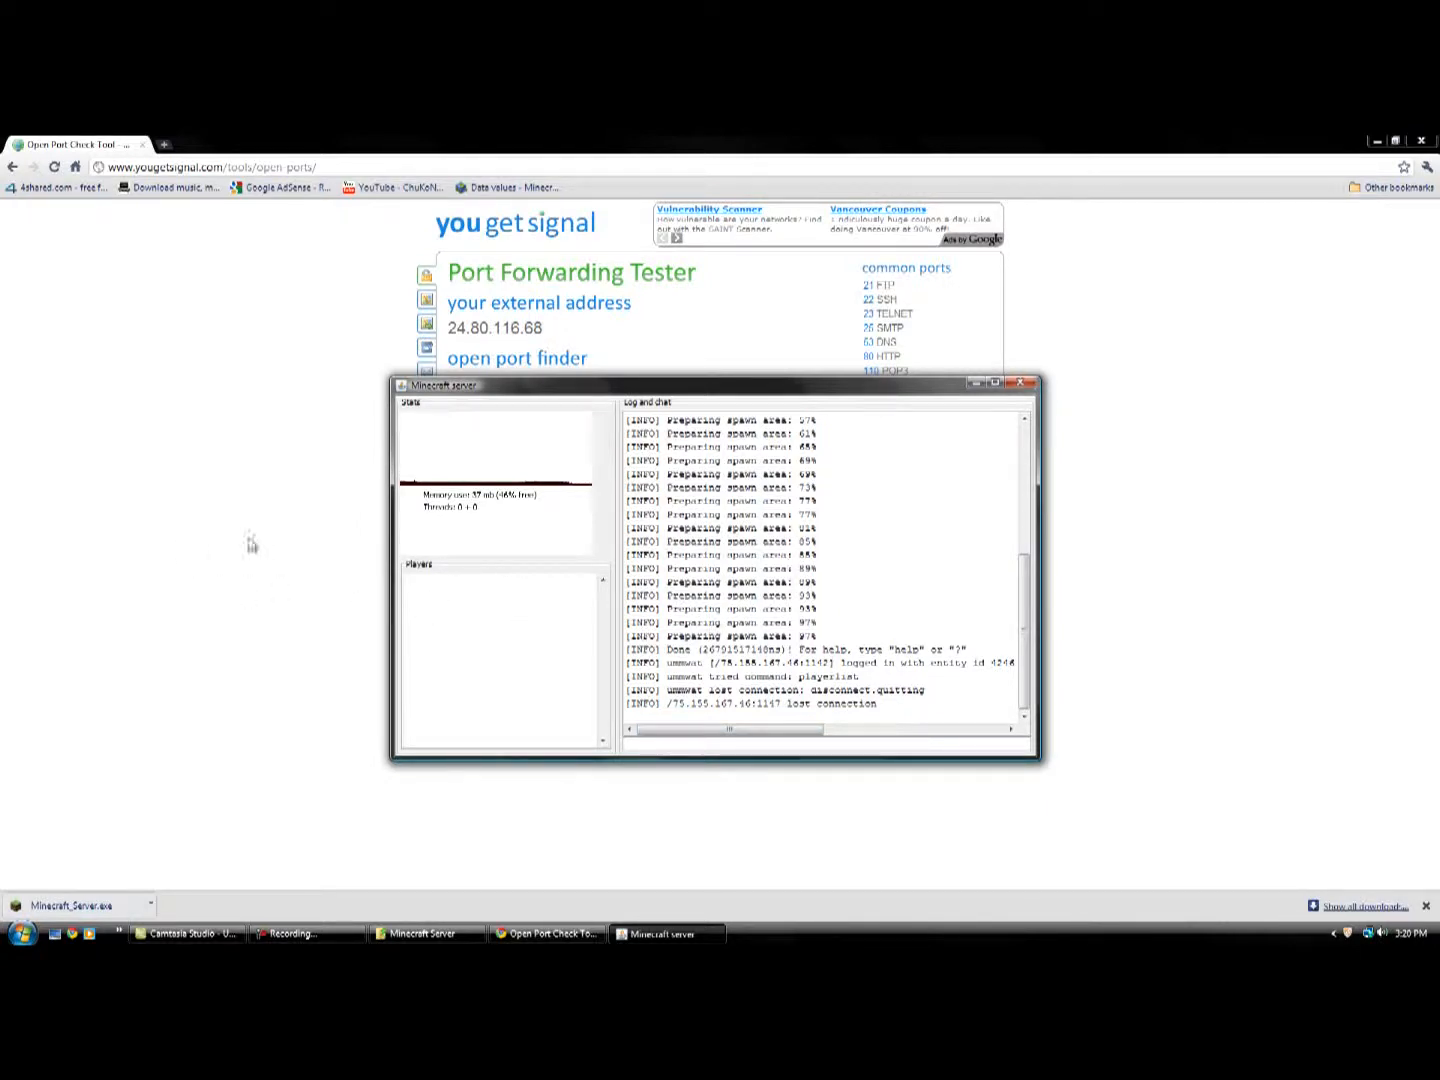
left_click(185, 513)
left_click_drag(745, 386, 678, 387)
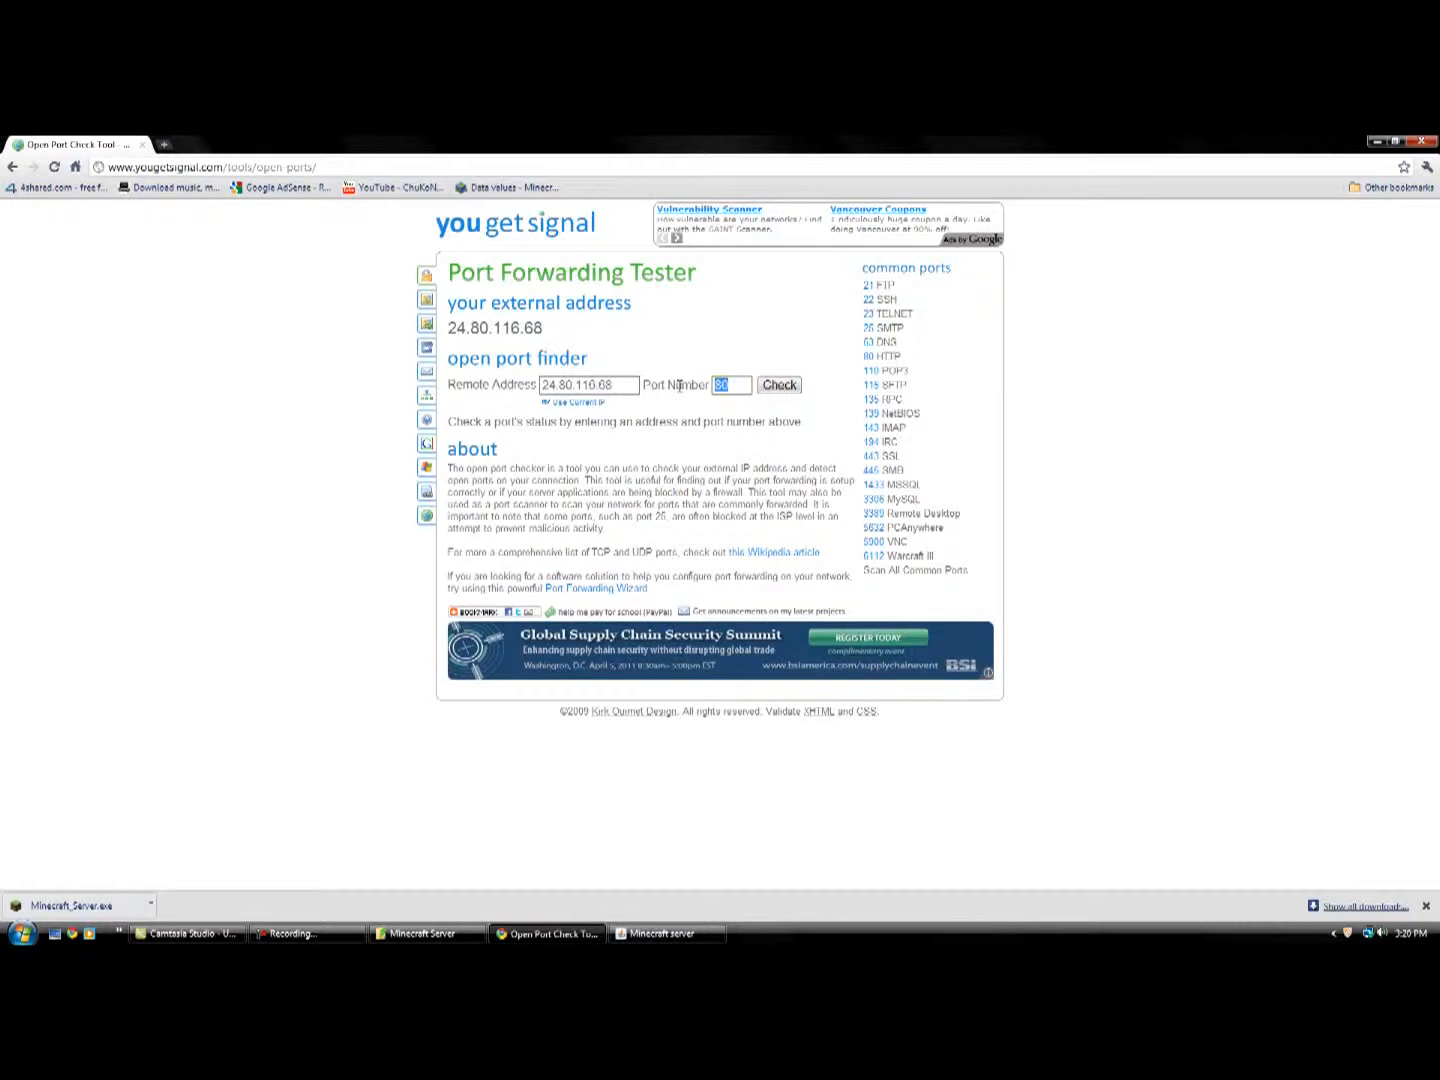
type("25565")
left_click(781, 387)
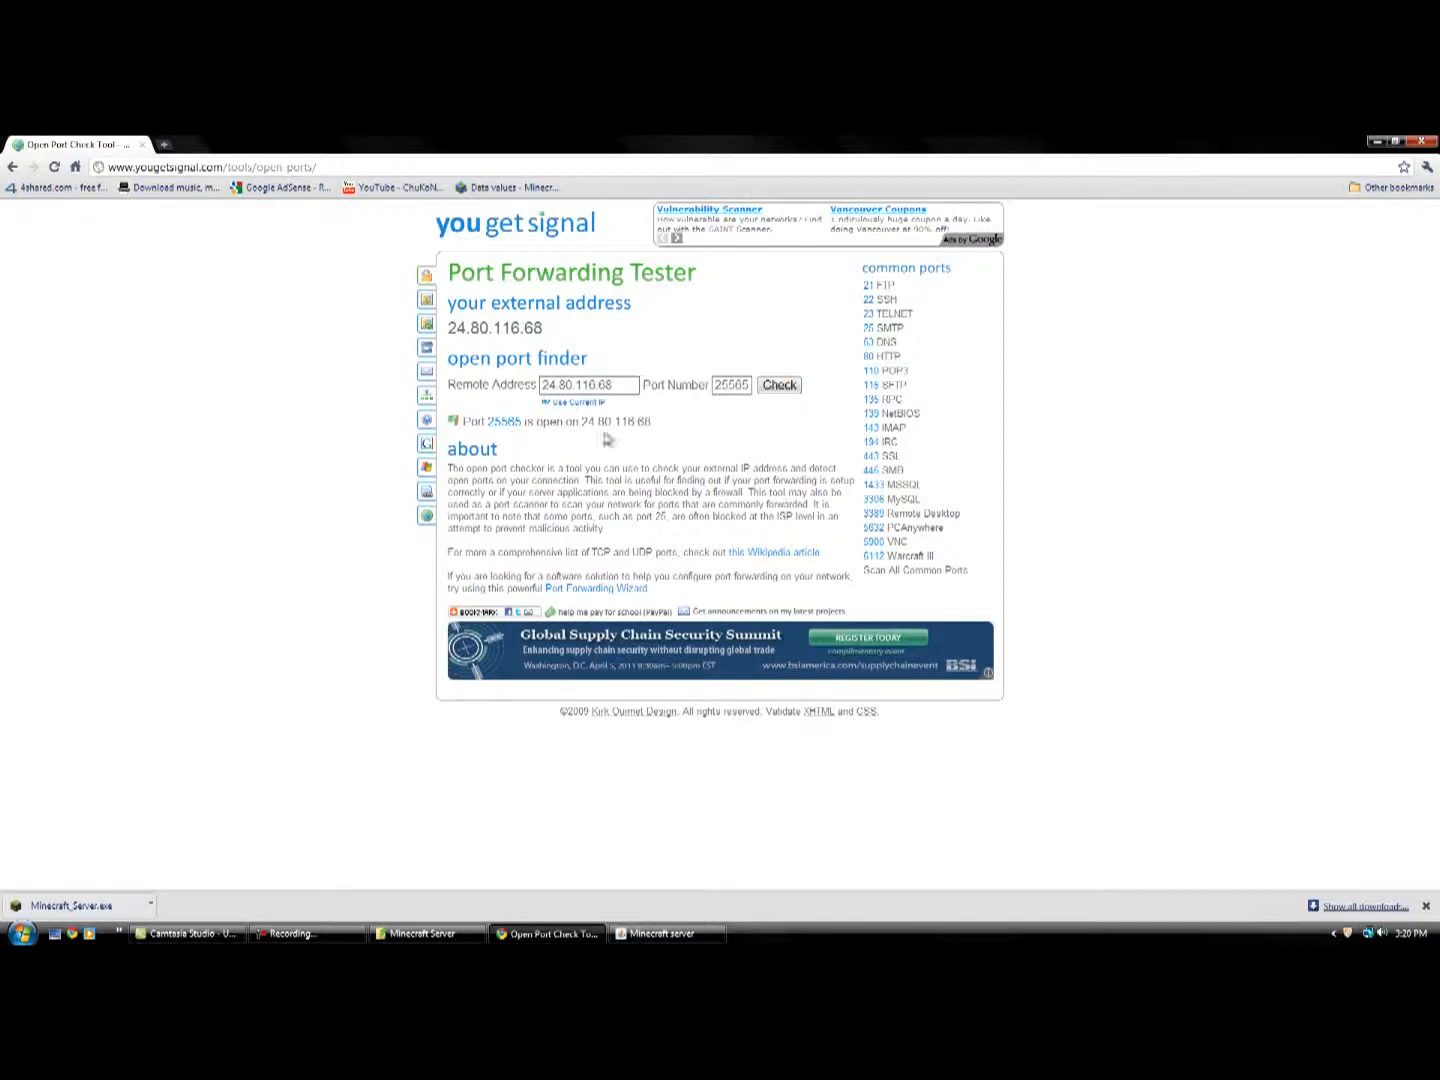
left_click_drag(535, 328, 449, 330)
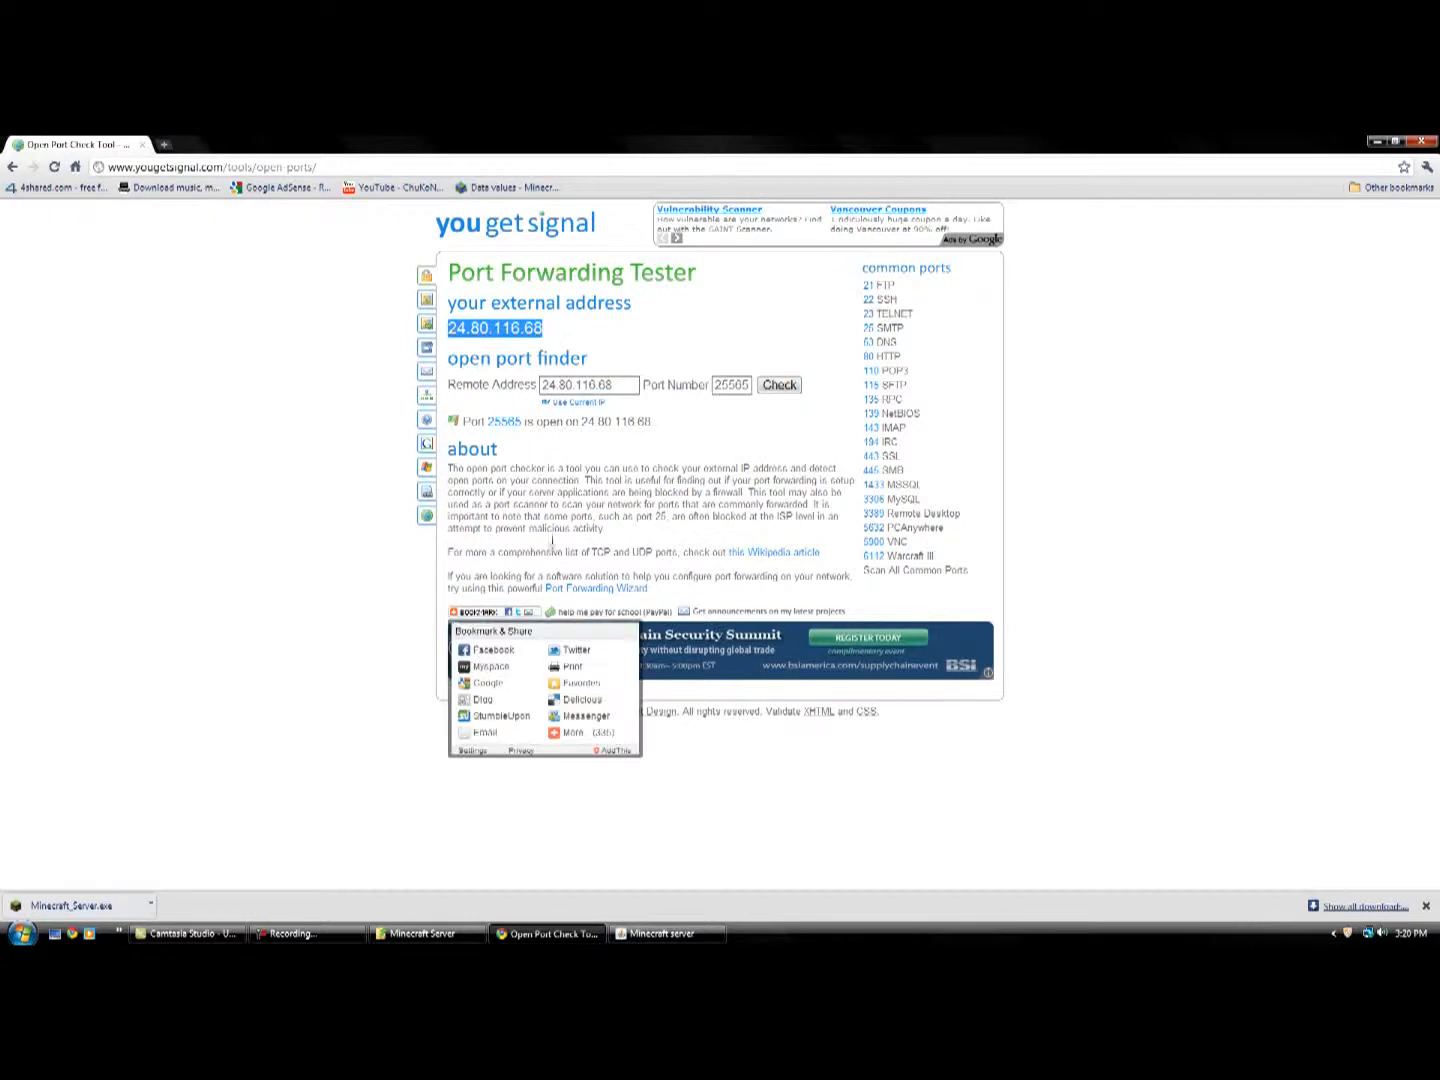
Close the browser and the Minecraft server, and reposition the Minecraft Server folder window on the desktop.
left_click(1430, 144)
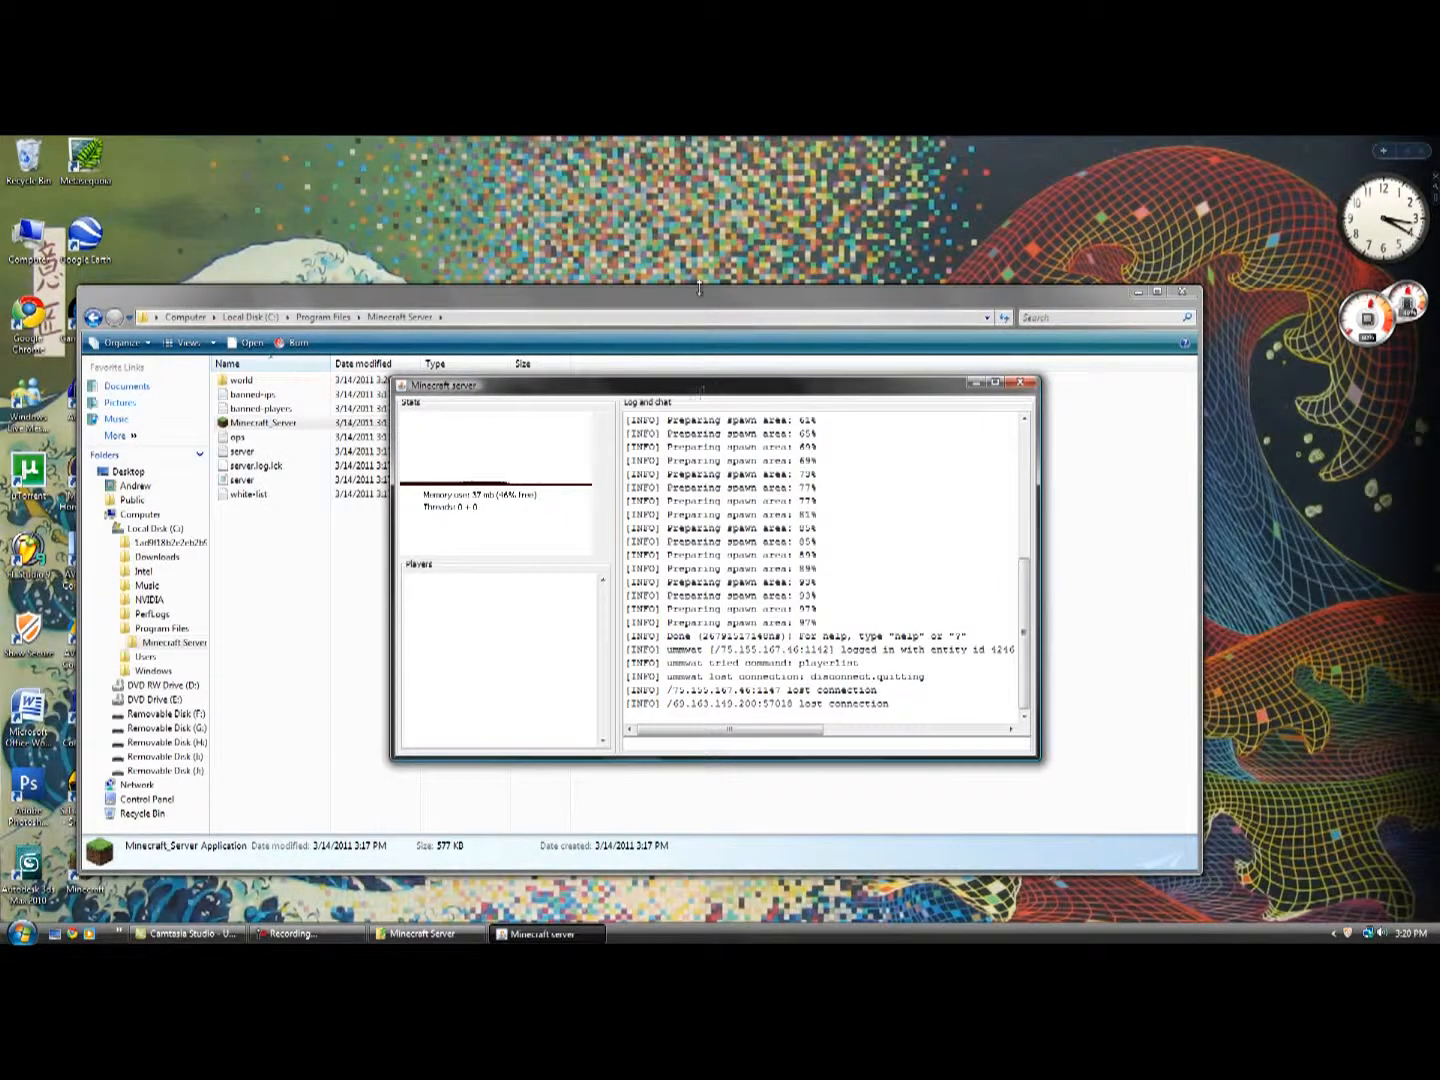
left_click(643, 355)
left_click(542, 933)
left_click(1022, 383)
left_click(550, 625)
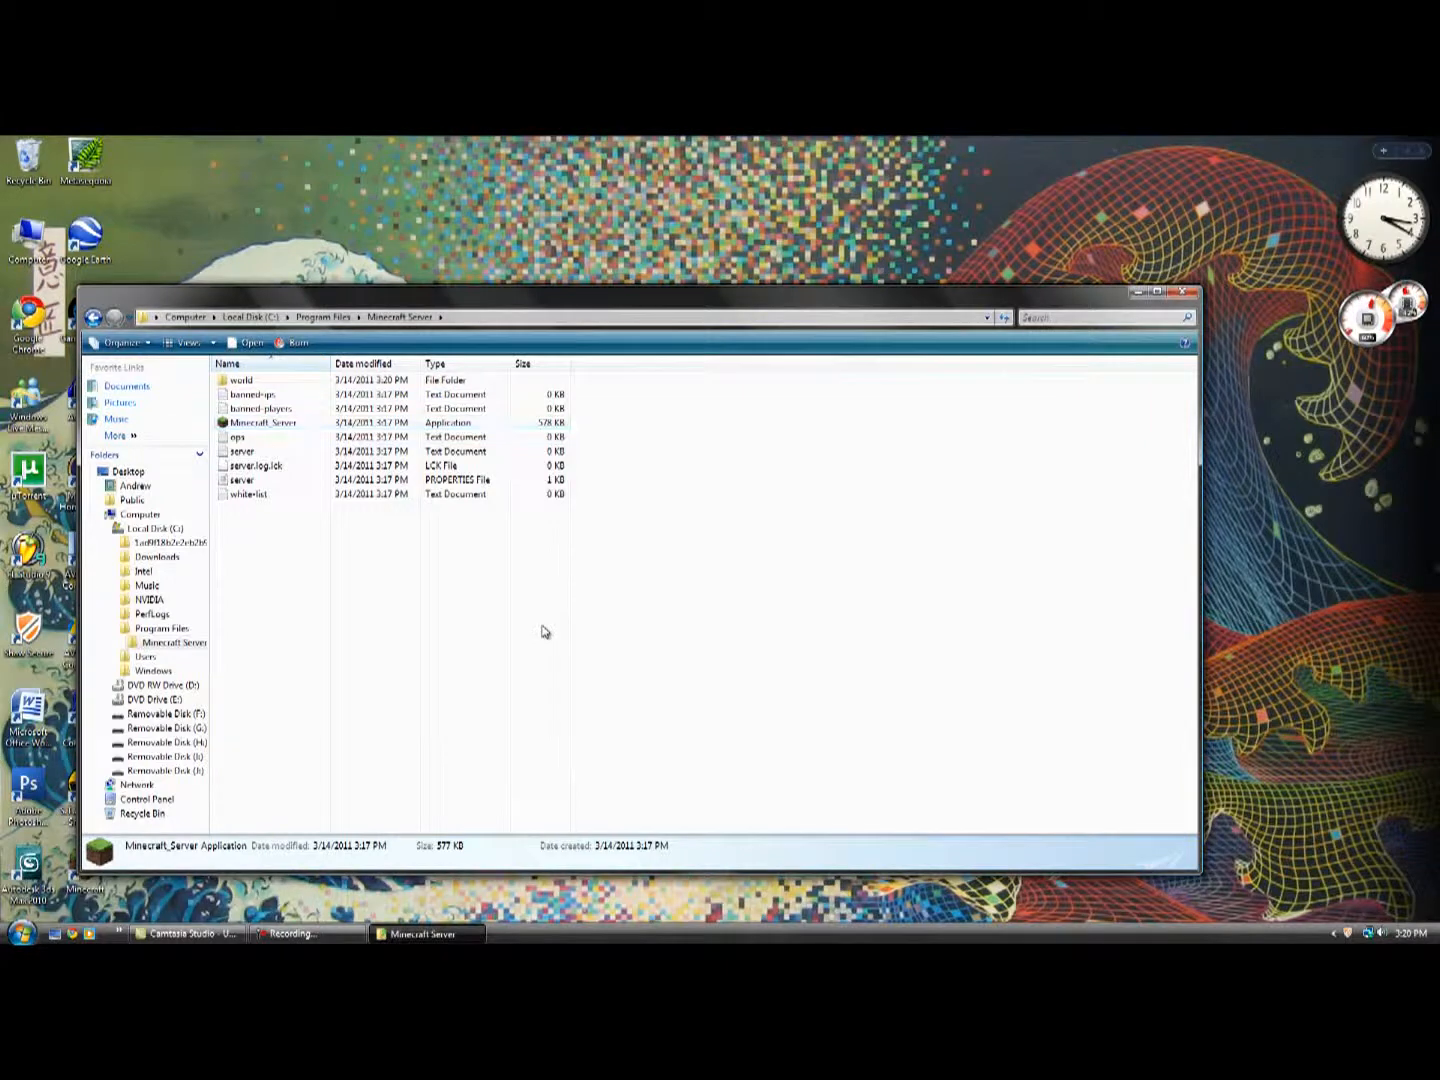
left_click_drag(437, 295, 599, 260)
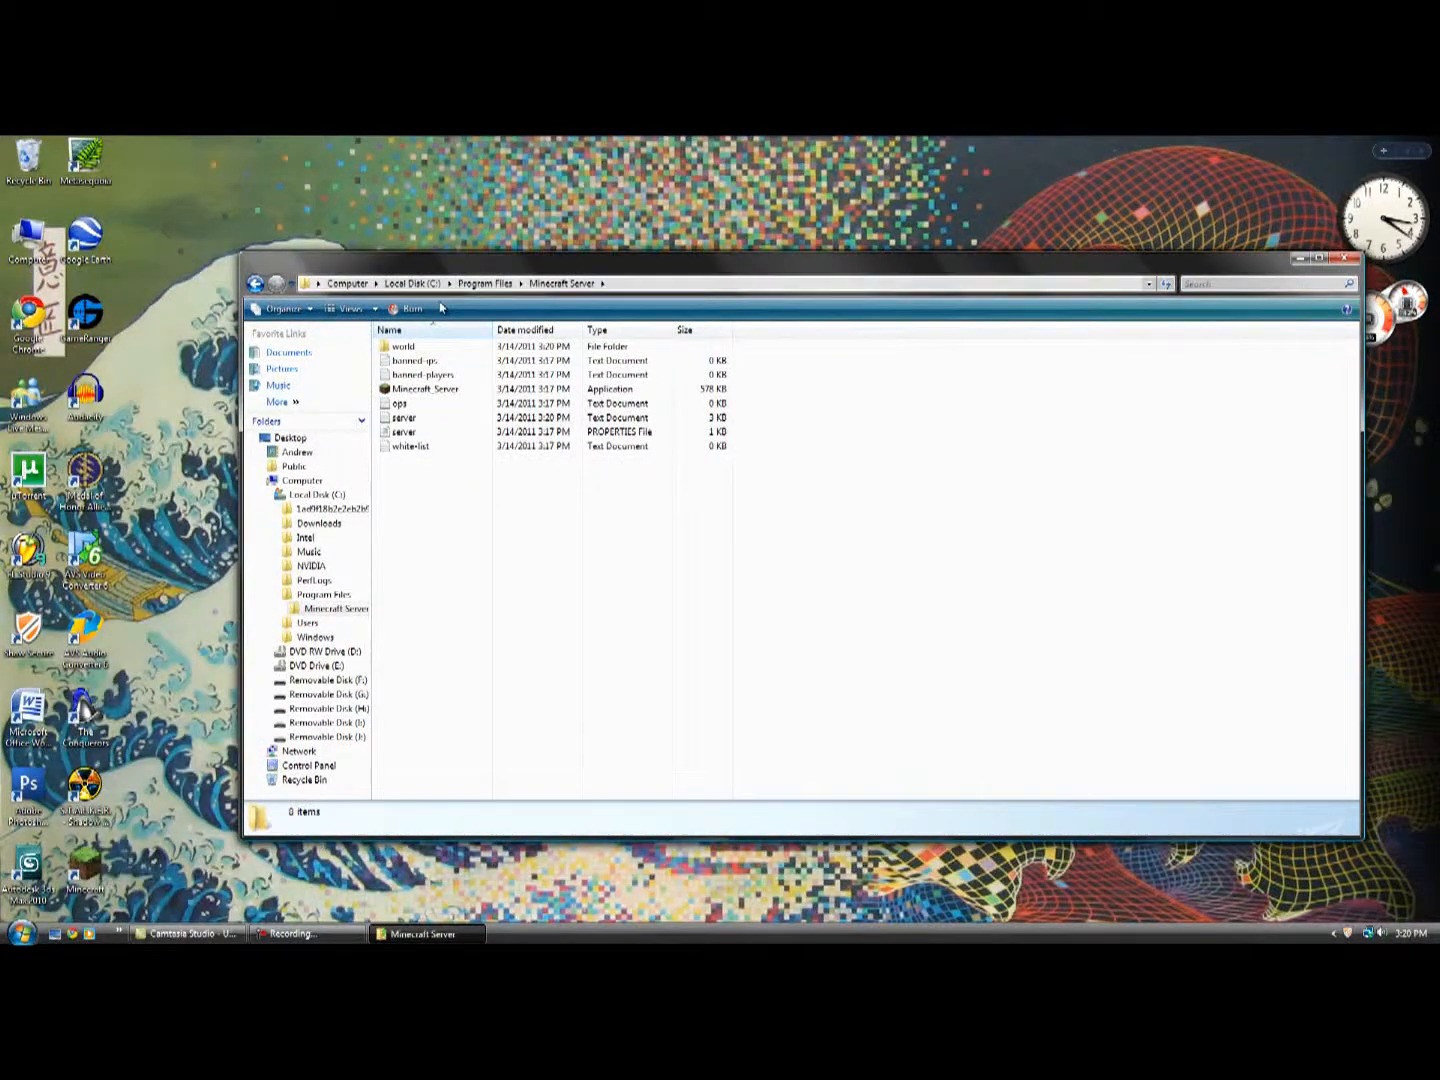
Open the banned-ips text file in Notepad to view it, and close it.
left_click(420, 435)
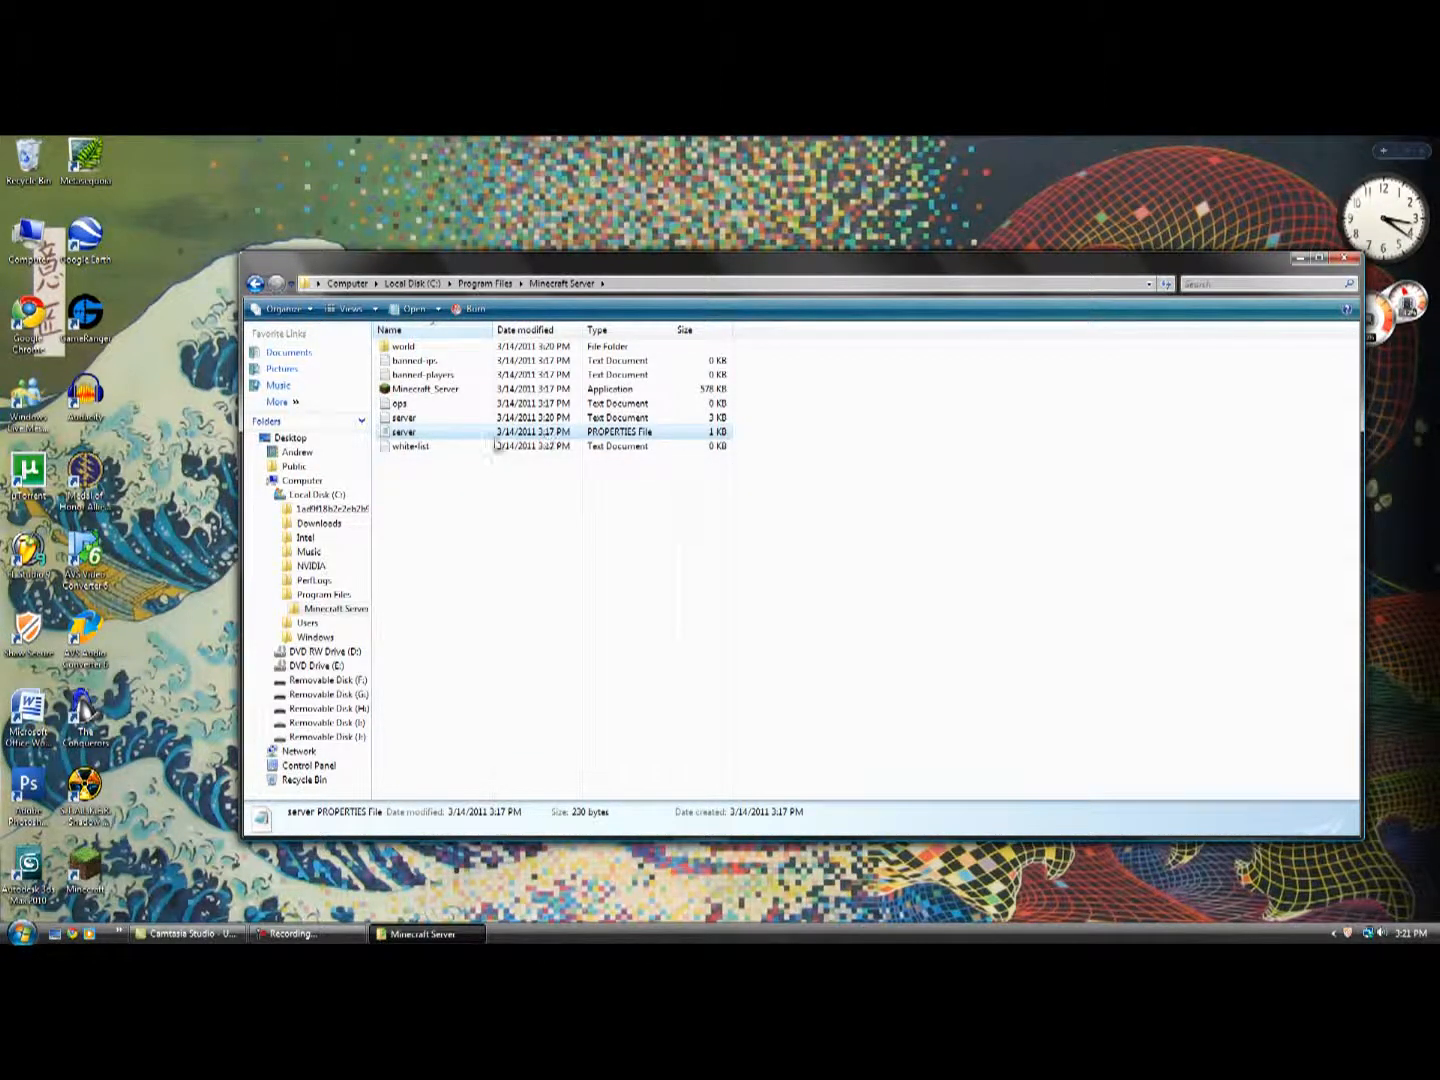
double_click(438, 362)
left_click_drag(321, 315, 536, 286)
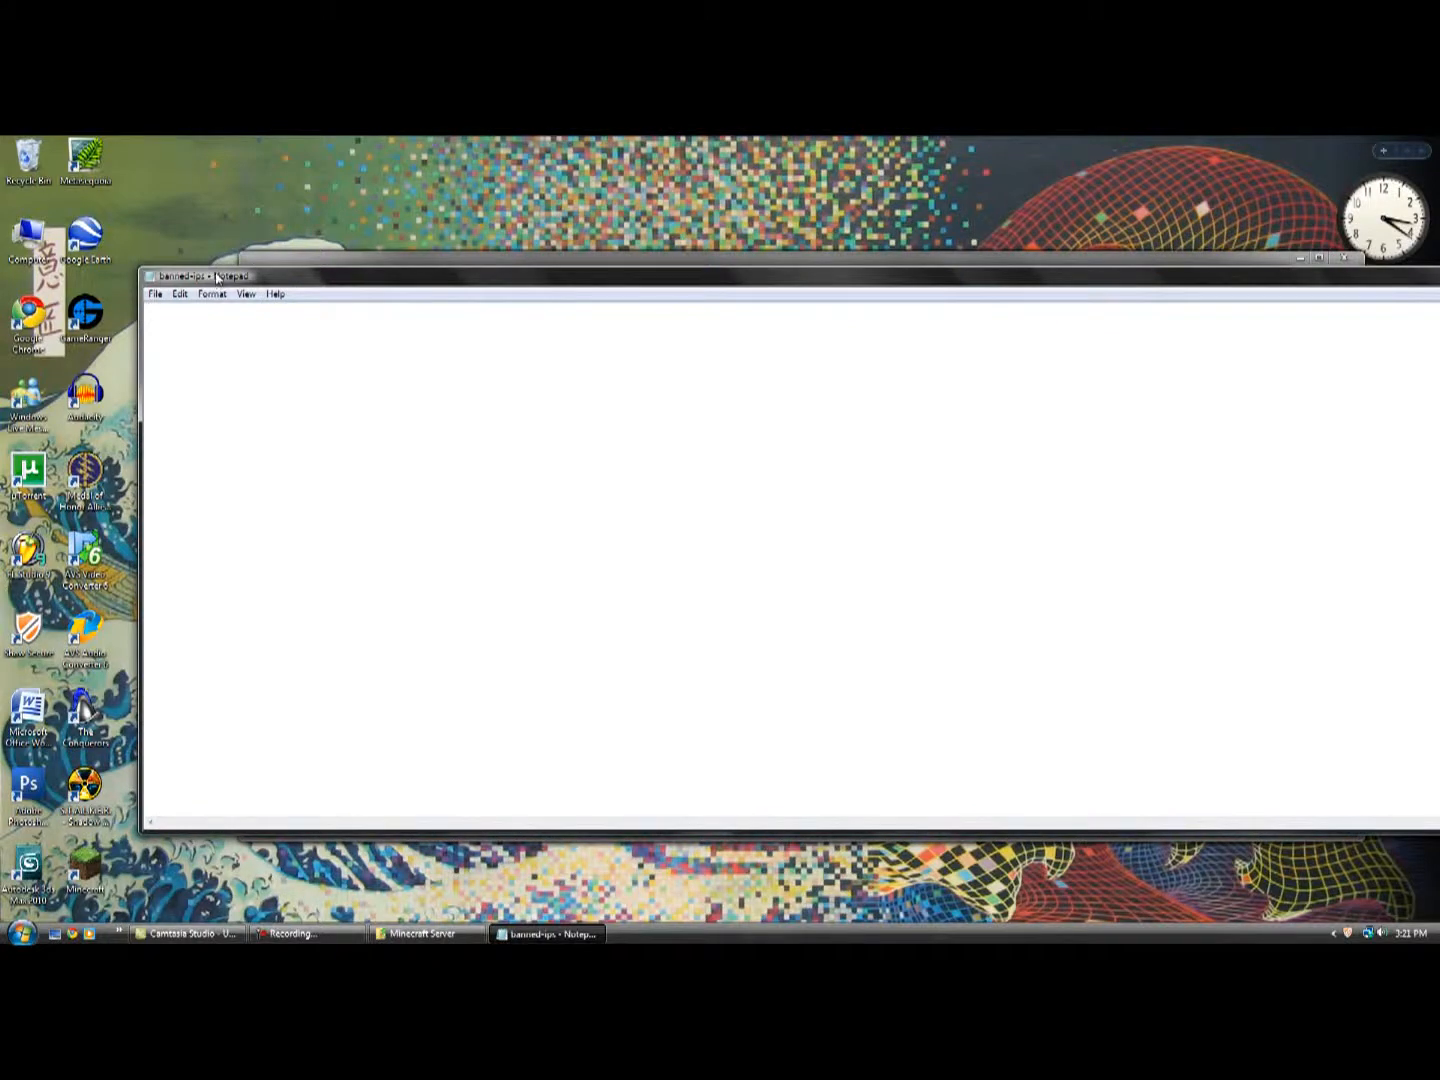
left_click_drag(213, 278, 255, 324)
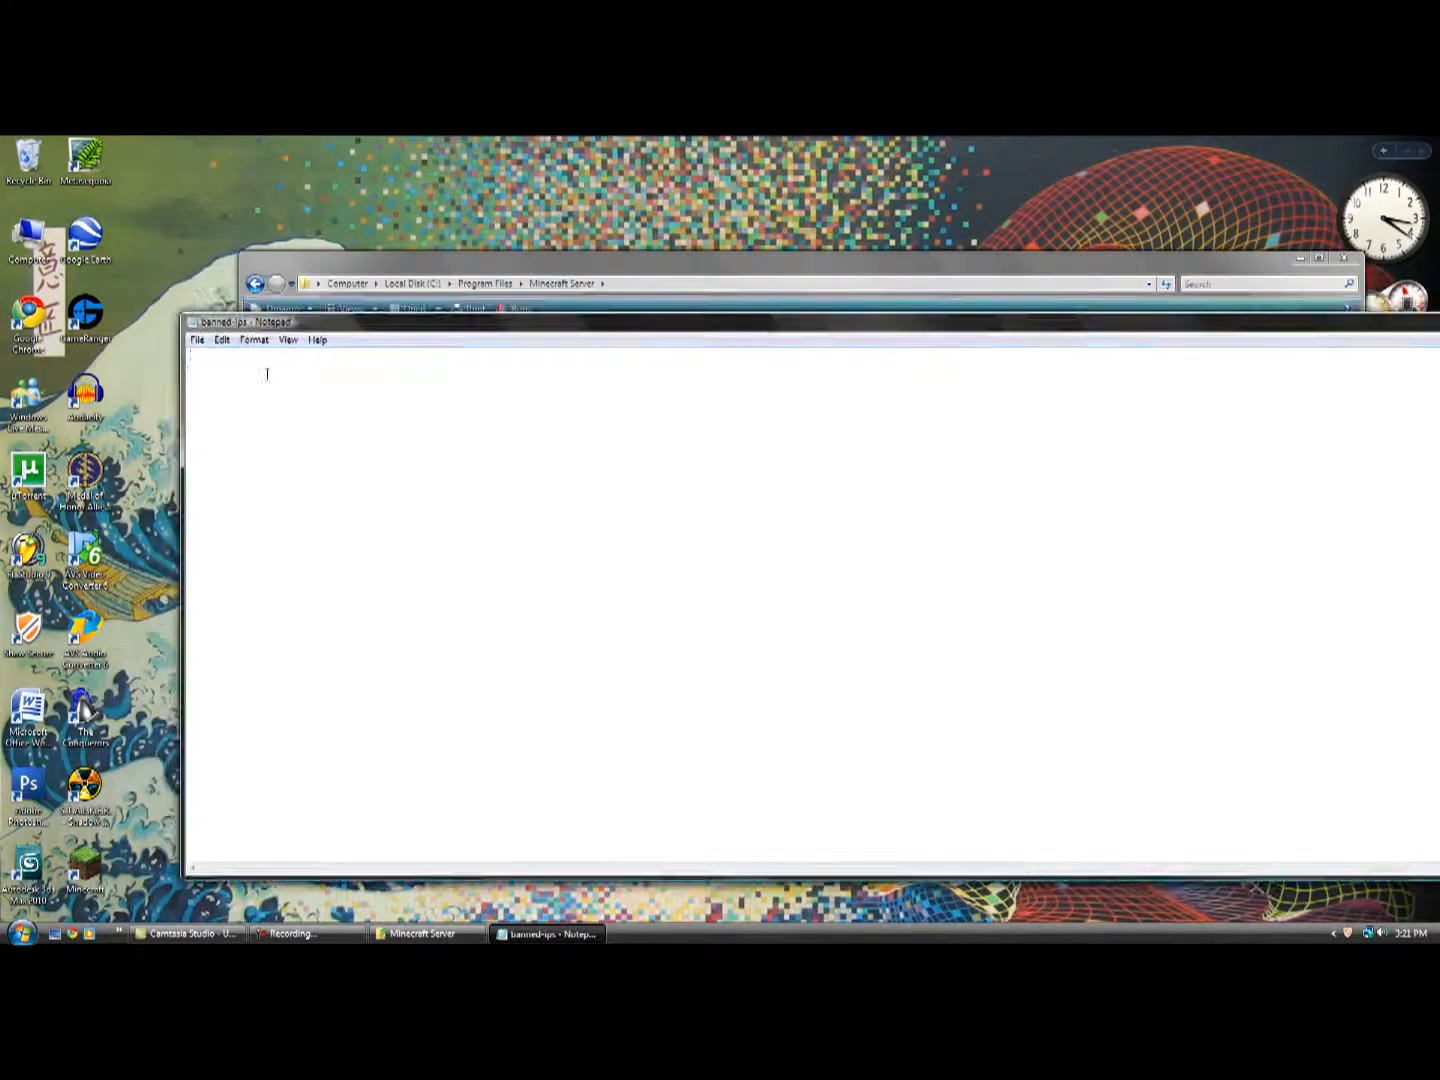
left_click(199, 342)
left_click(634, 326)
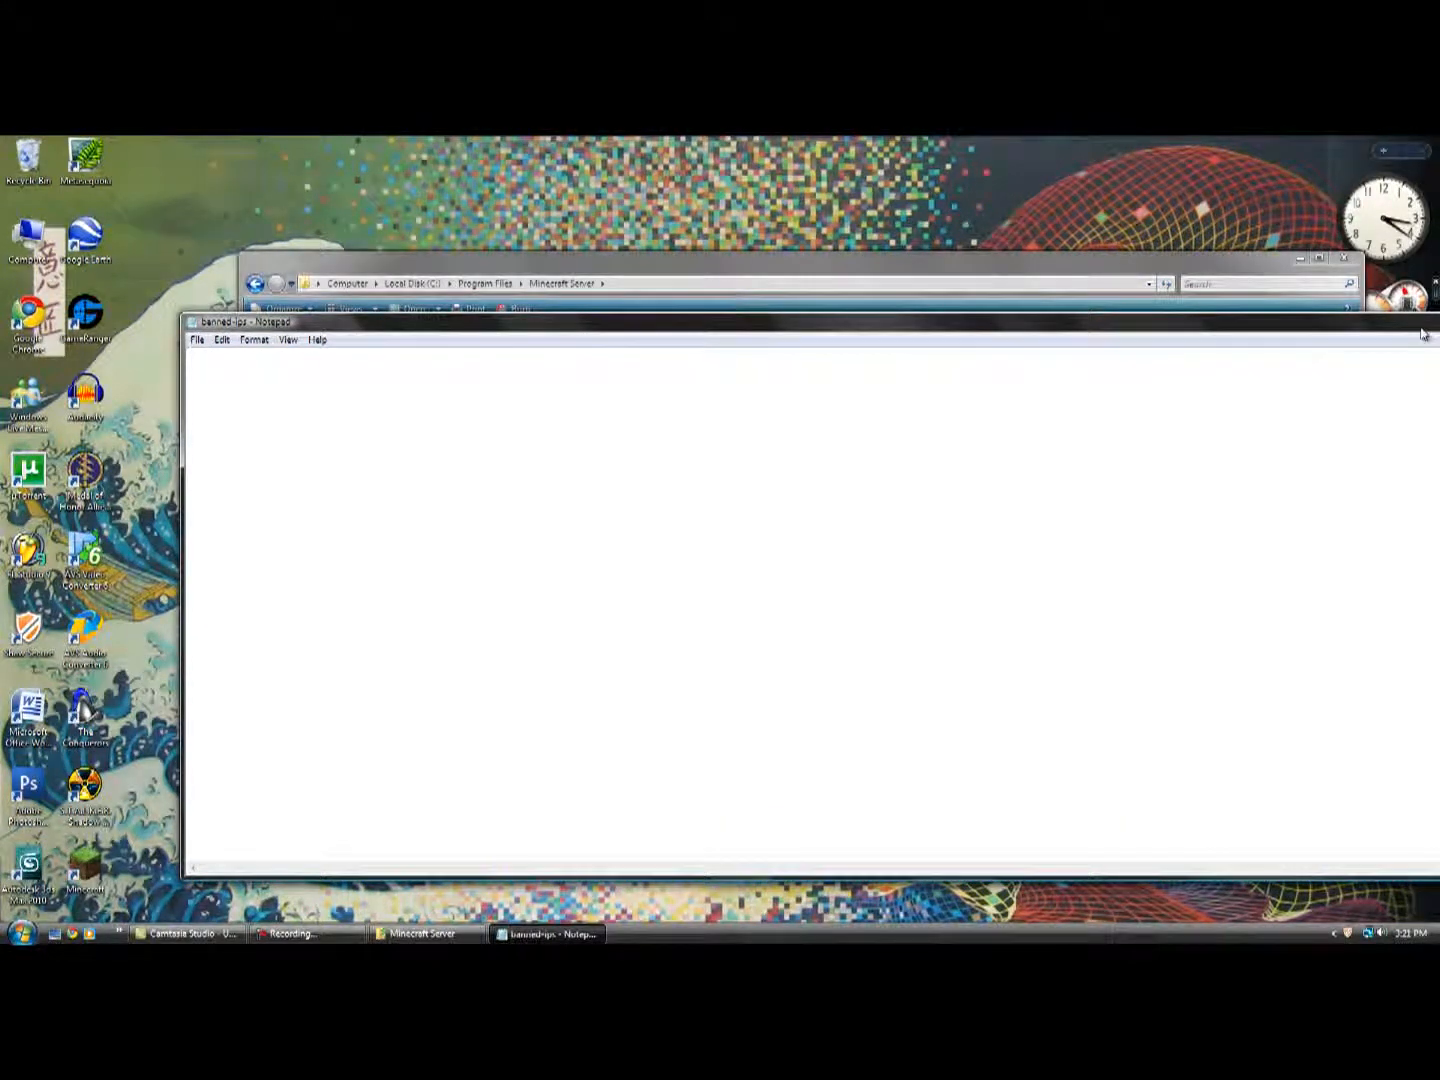
left_click_drag(1354, 313, 1171, 301)
left_click(1392, 316)
Open the banned-players text file to view it, and close it.
double_click(396, 377)
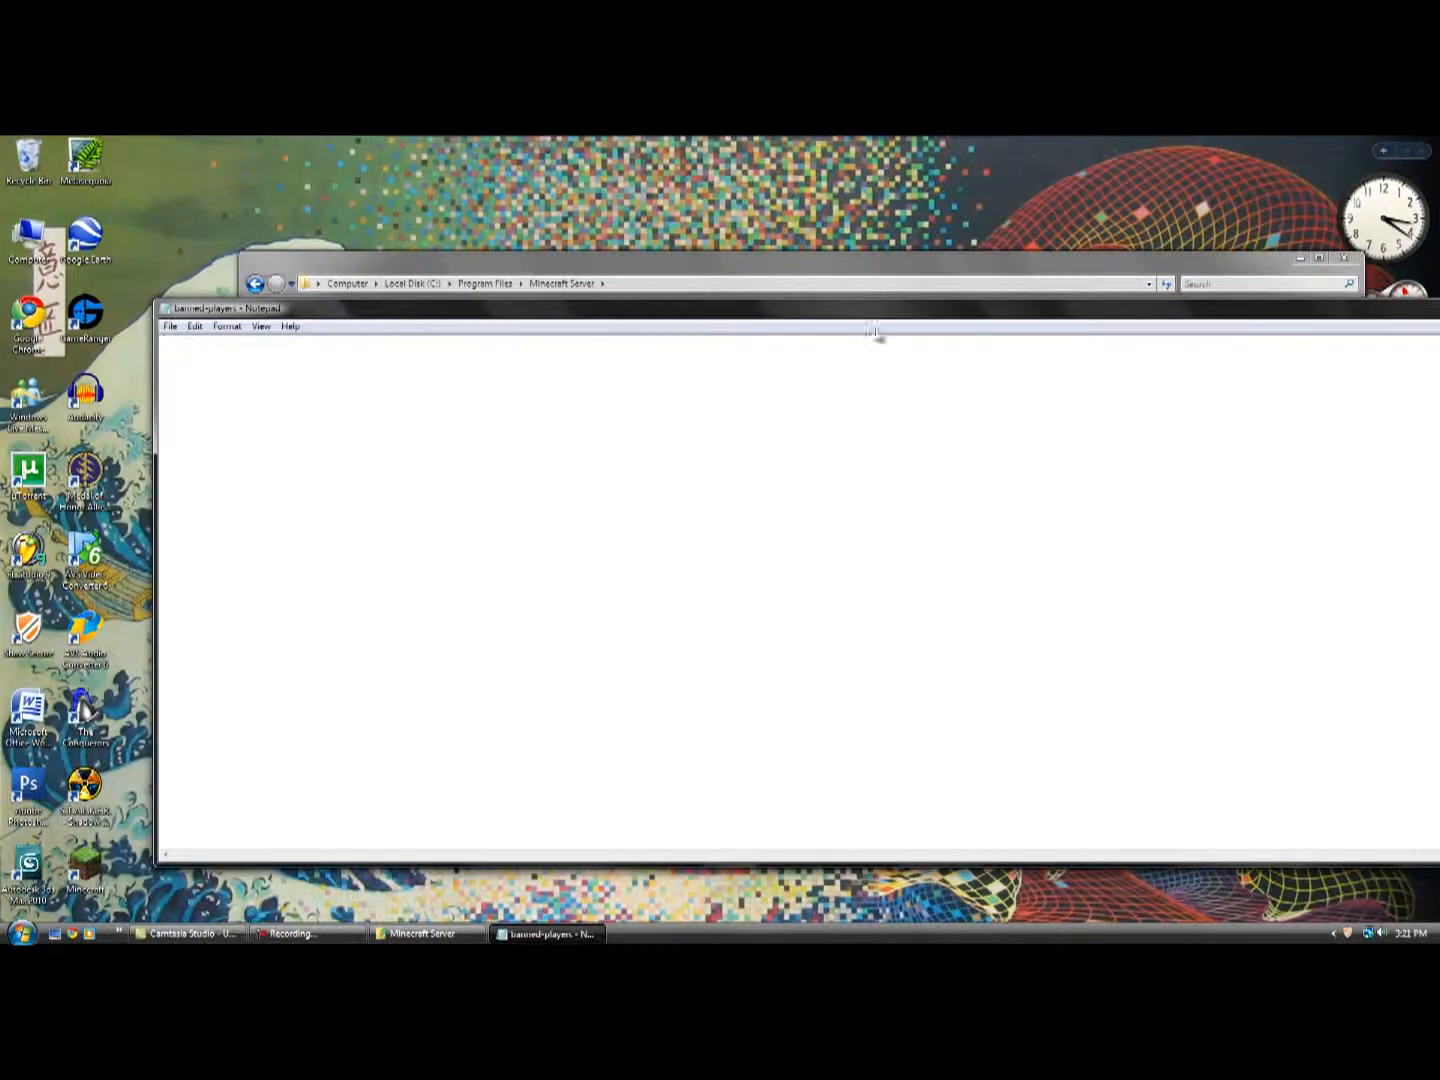
left_click_drag(1400, 310, 1265, 313)
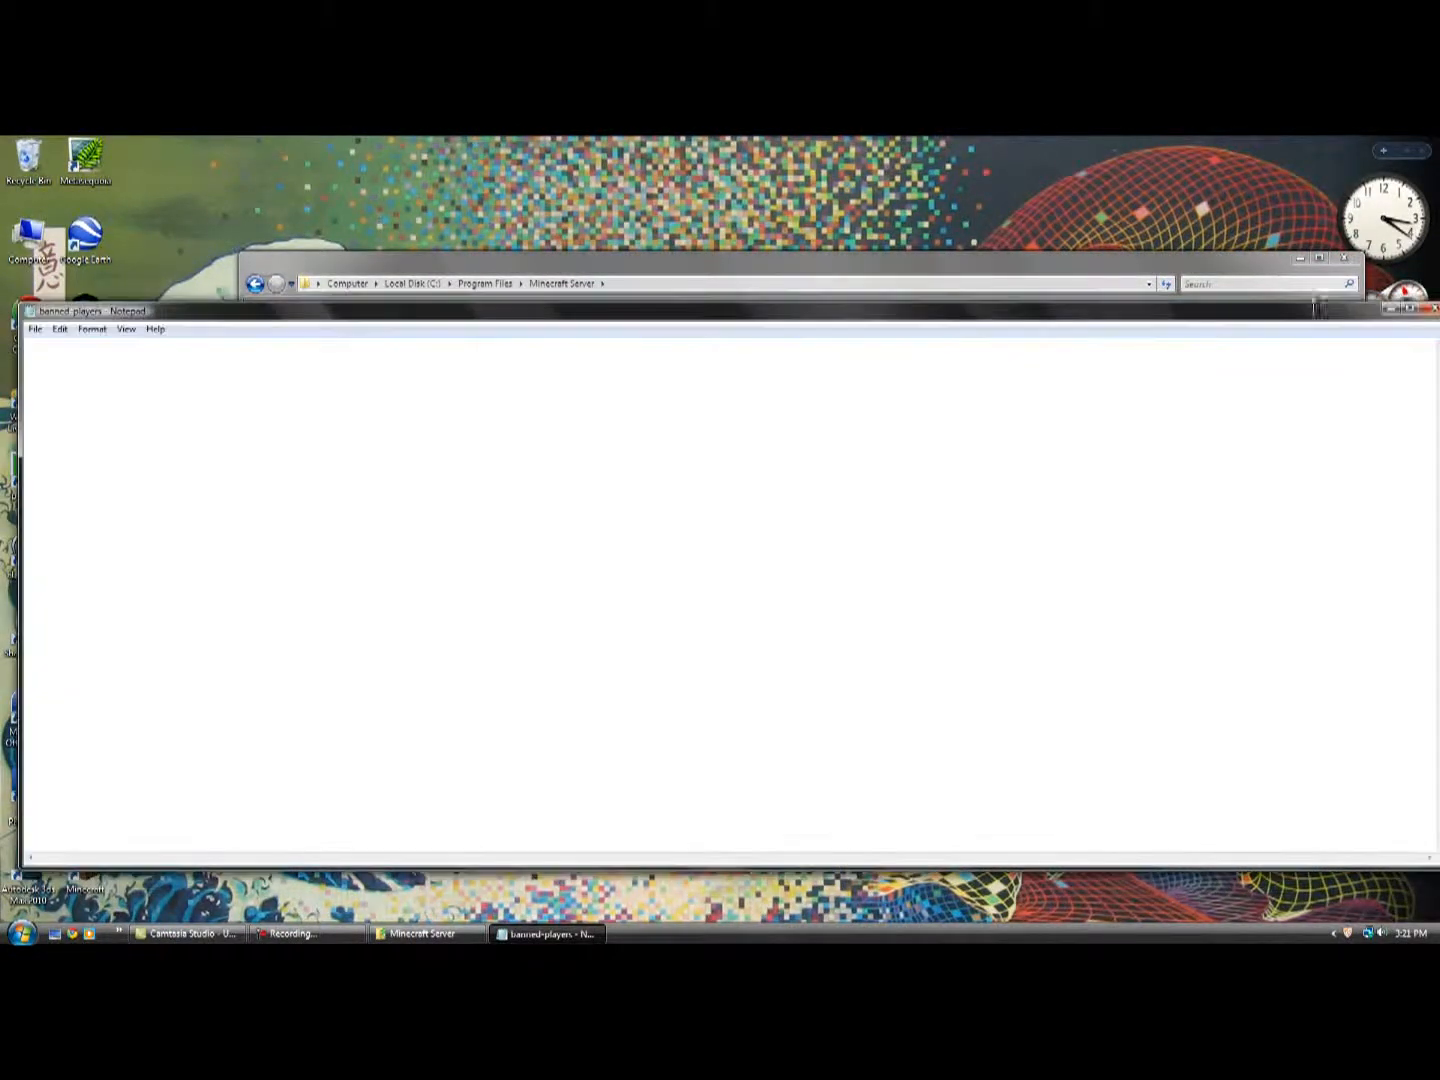
left_click(1431, 309)
Add the server owner's Minecraft username to the ops text file, save it and close Notepad.
double_click(414, 403)
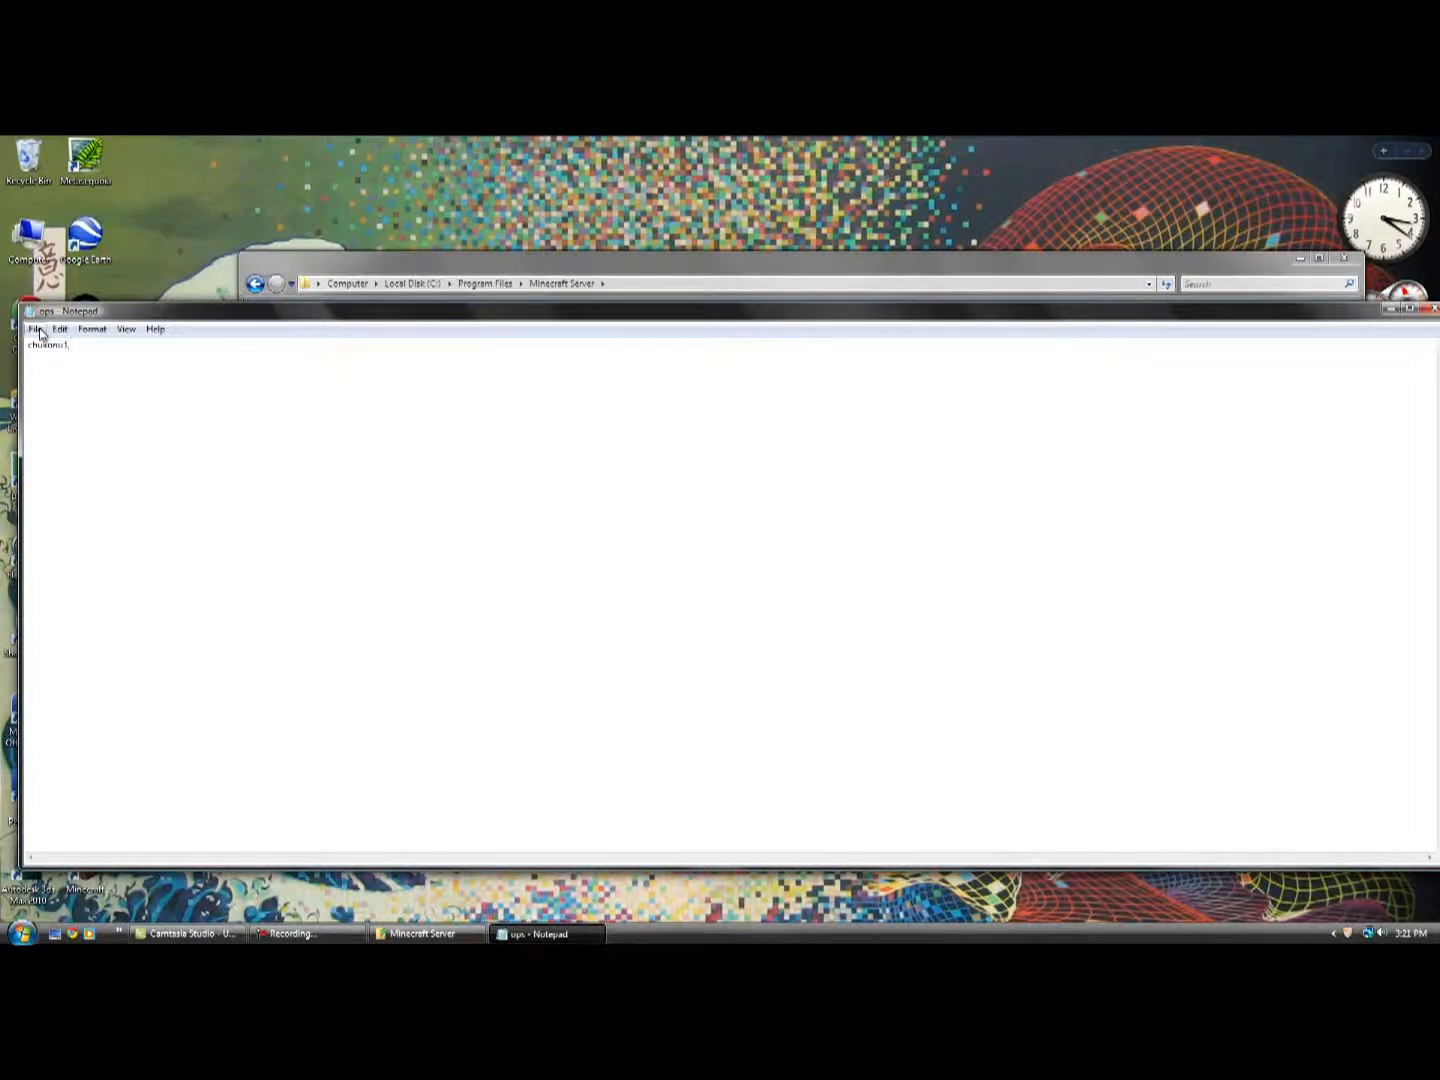
left_click_drag(107, 312, 134, 294)
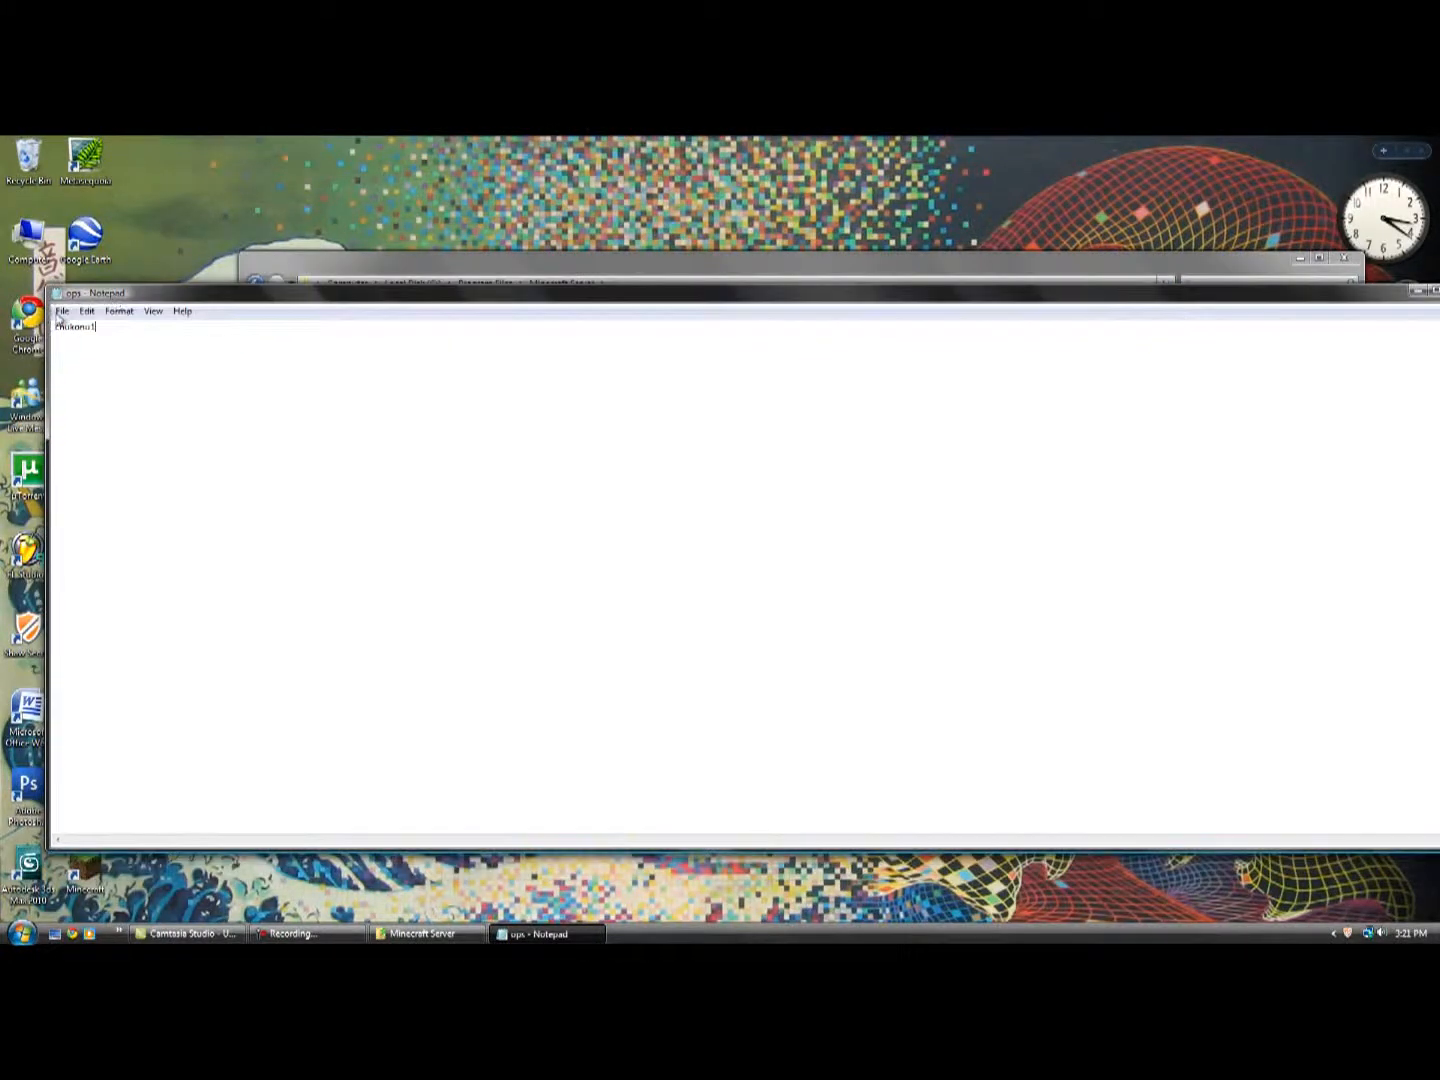
left_click(60, 313)
mouse_move(87, 312)
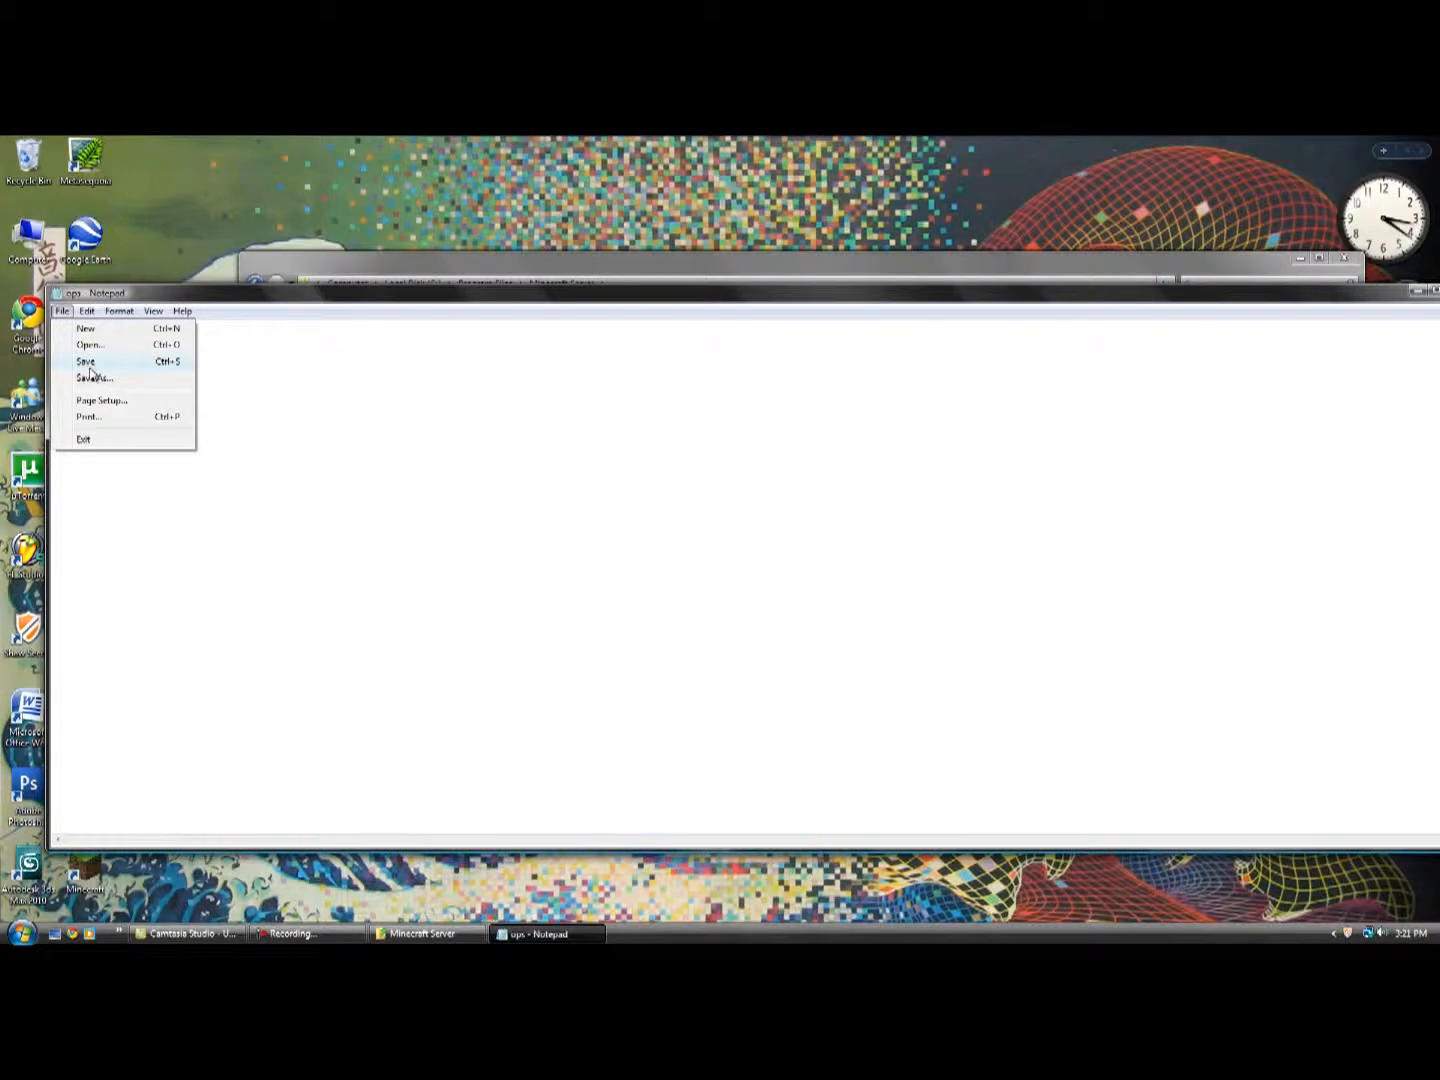
left_click(88, 360)
left_click_drag(1377, 294, 1286, 289)
left_click(1373, 287)
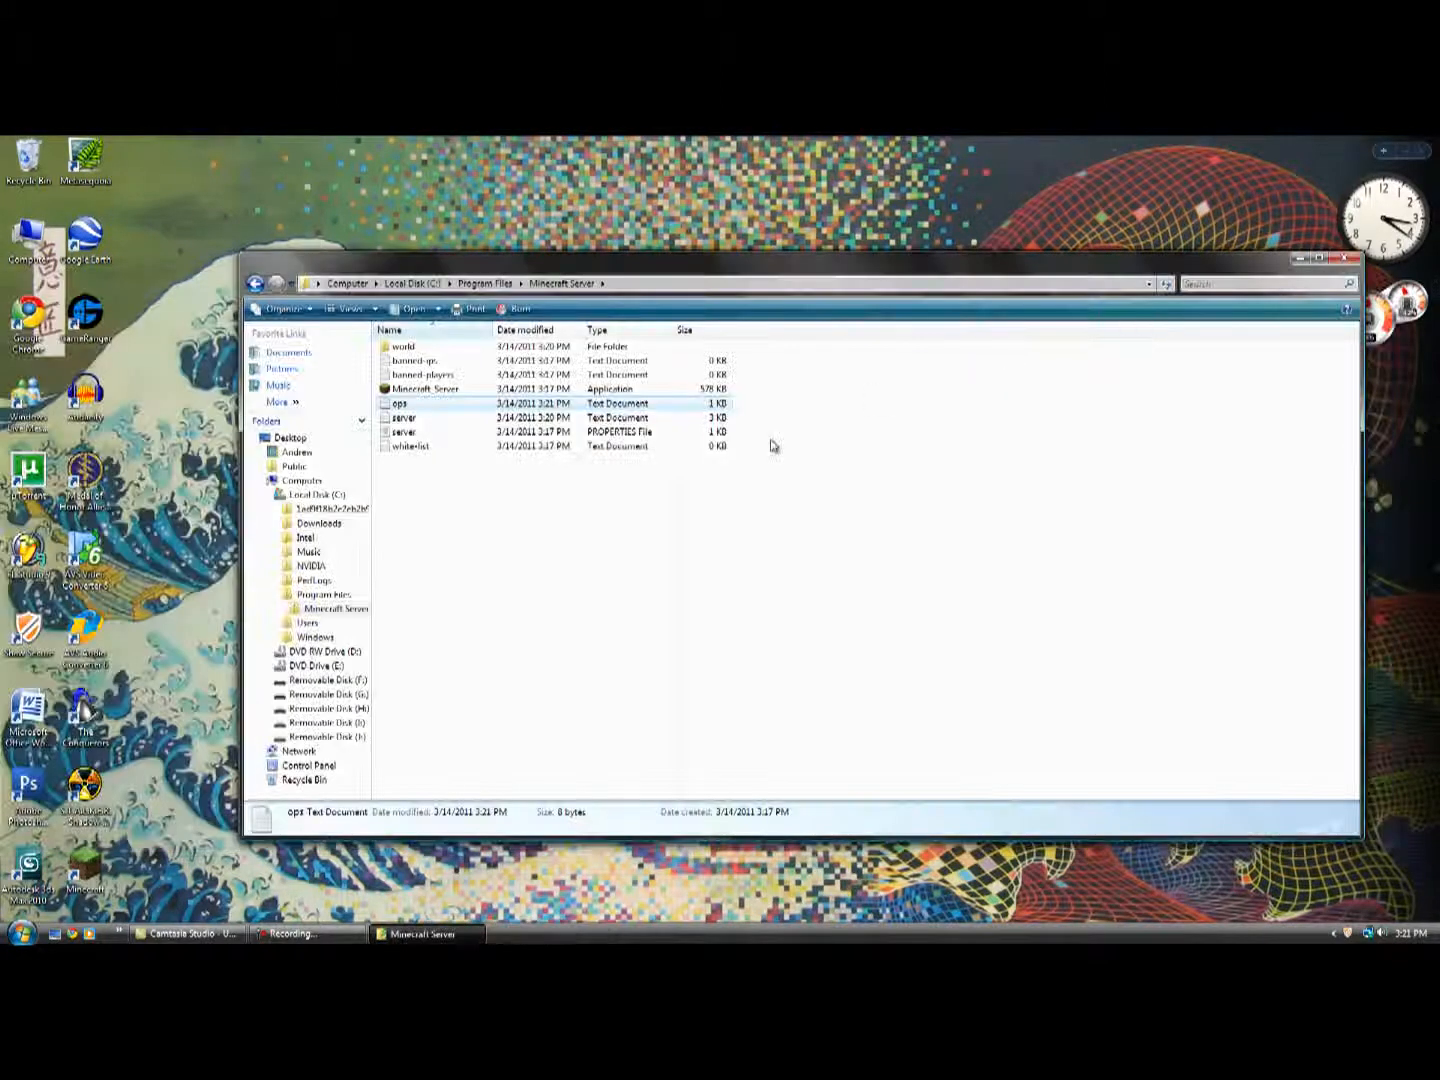
Open the server text document to view the log, and close it.
double_click(432, 418)
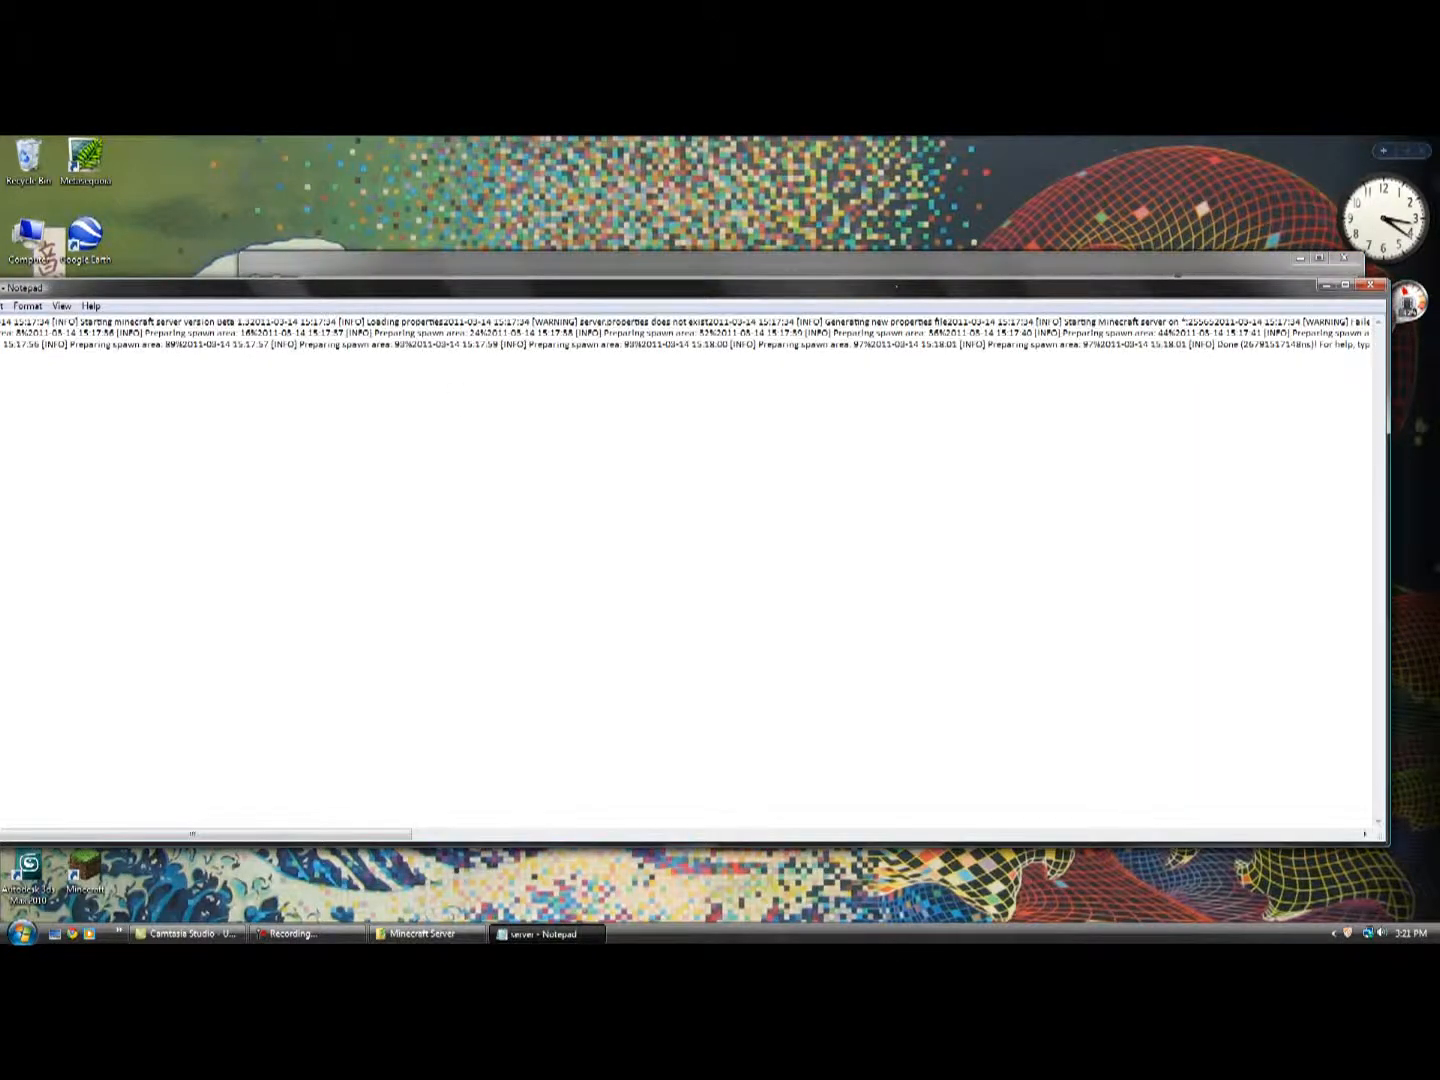
left_click_drag(1268, 289, 1313, 263)
left_click(1415, 260)
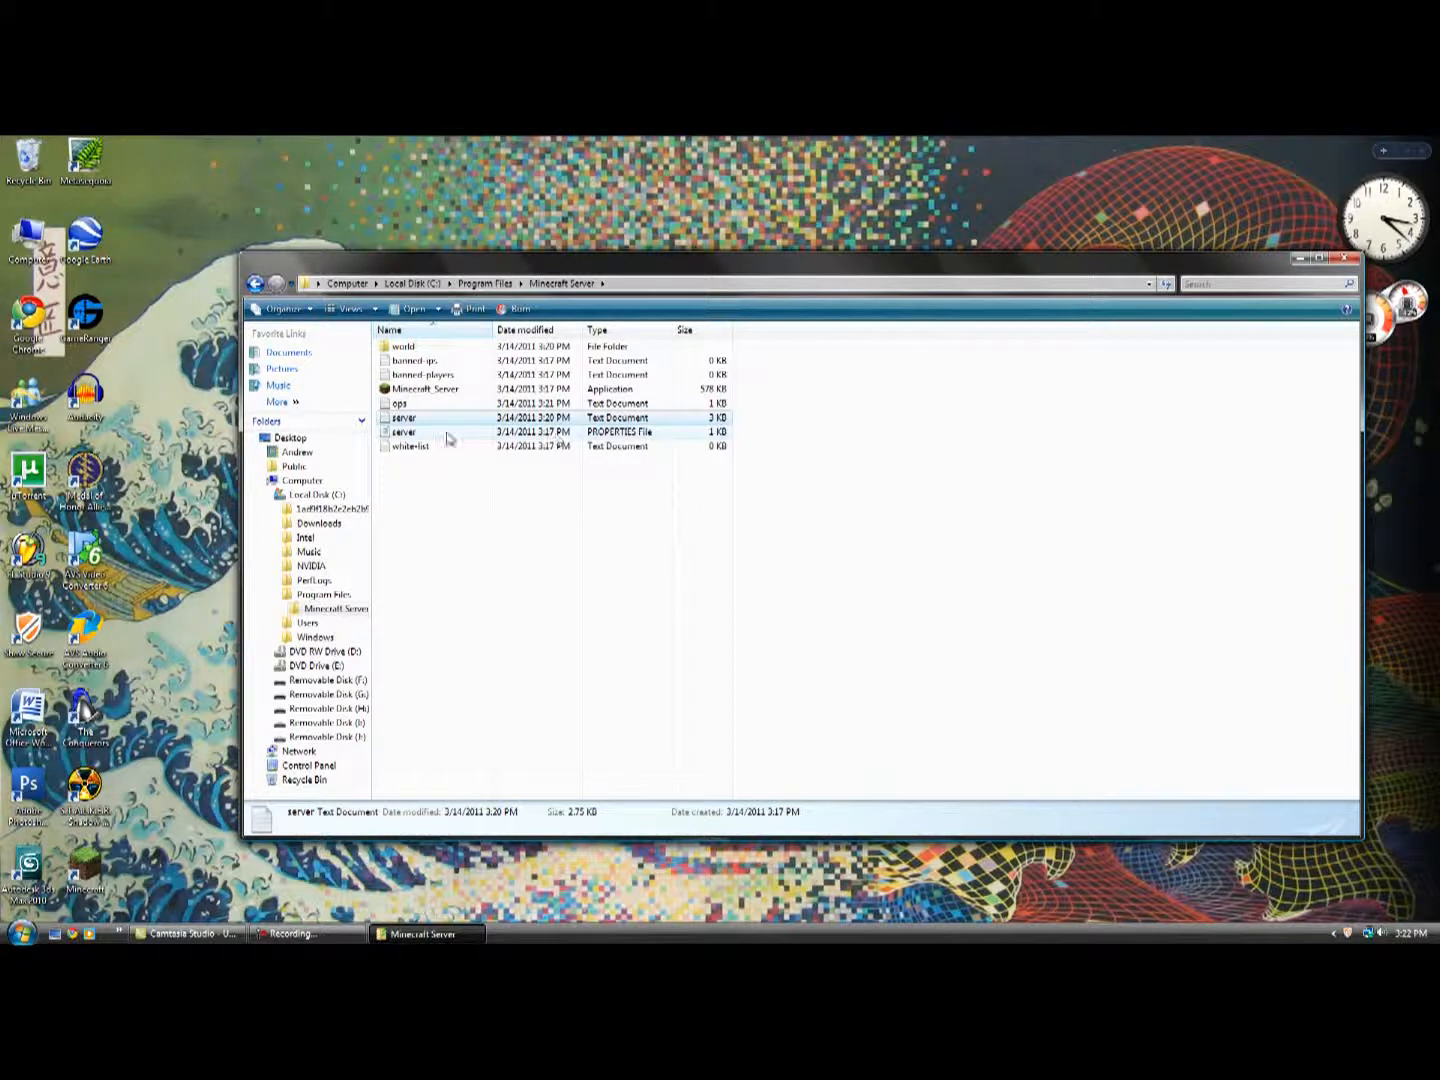
Open the server PROPERTIES file in Notepad and position its window over the lower part of the folder window.
double_click(410, 432)
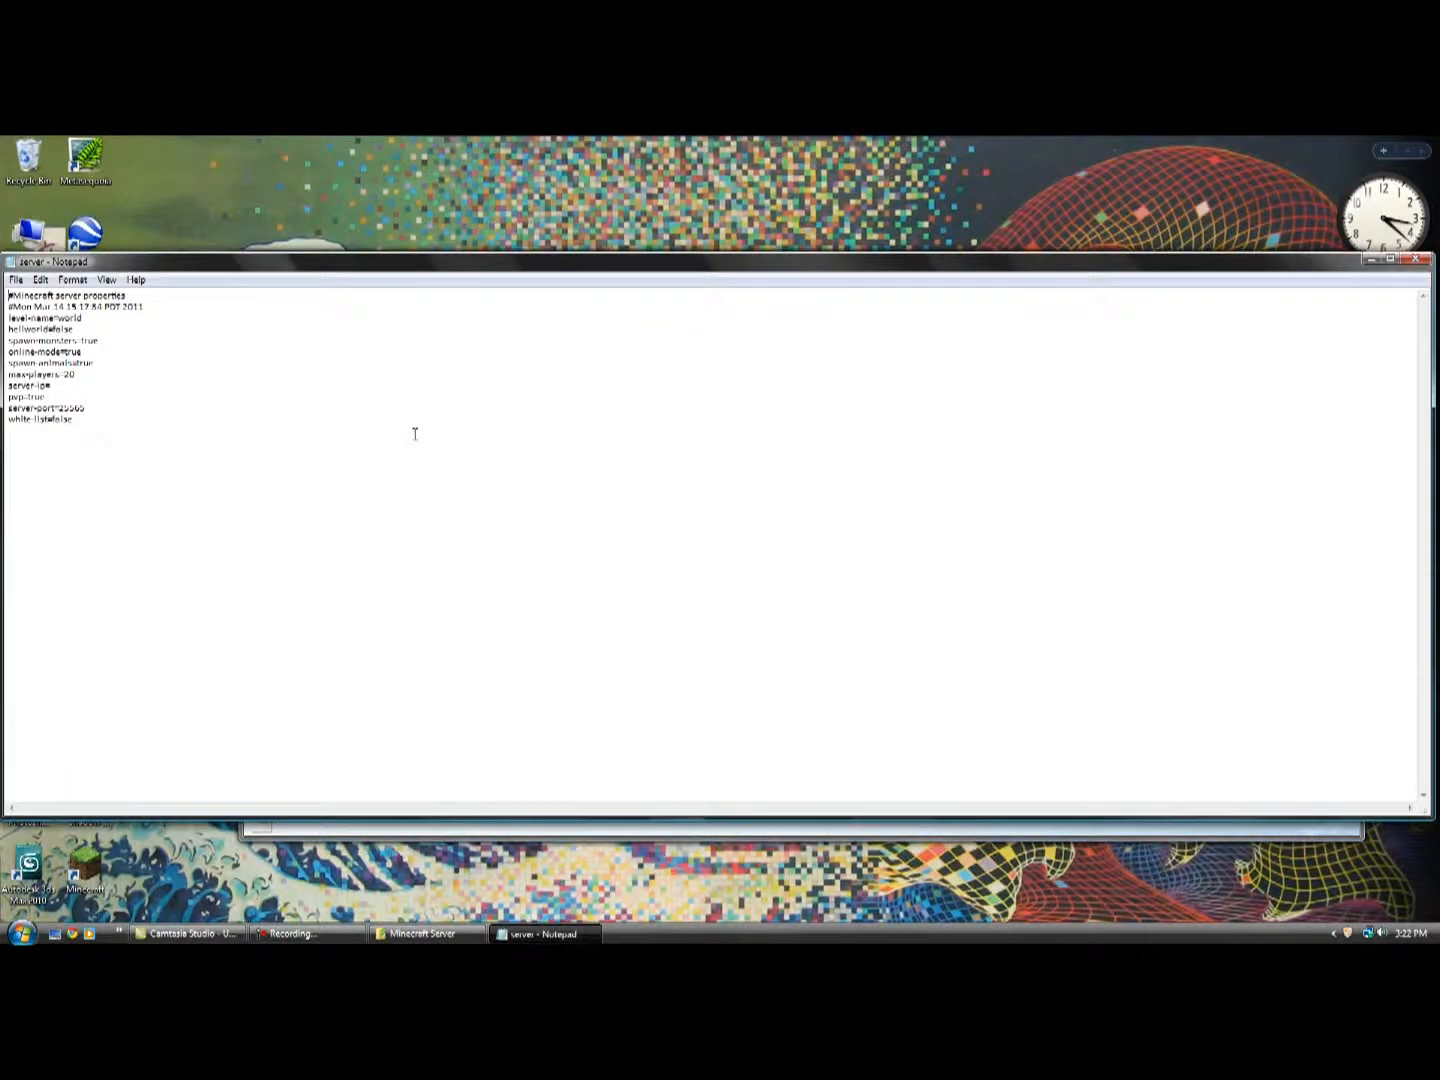
left_click_drag(244, 268, 292, 541)
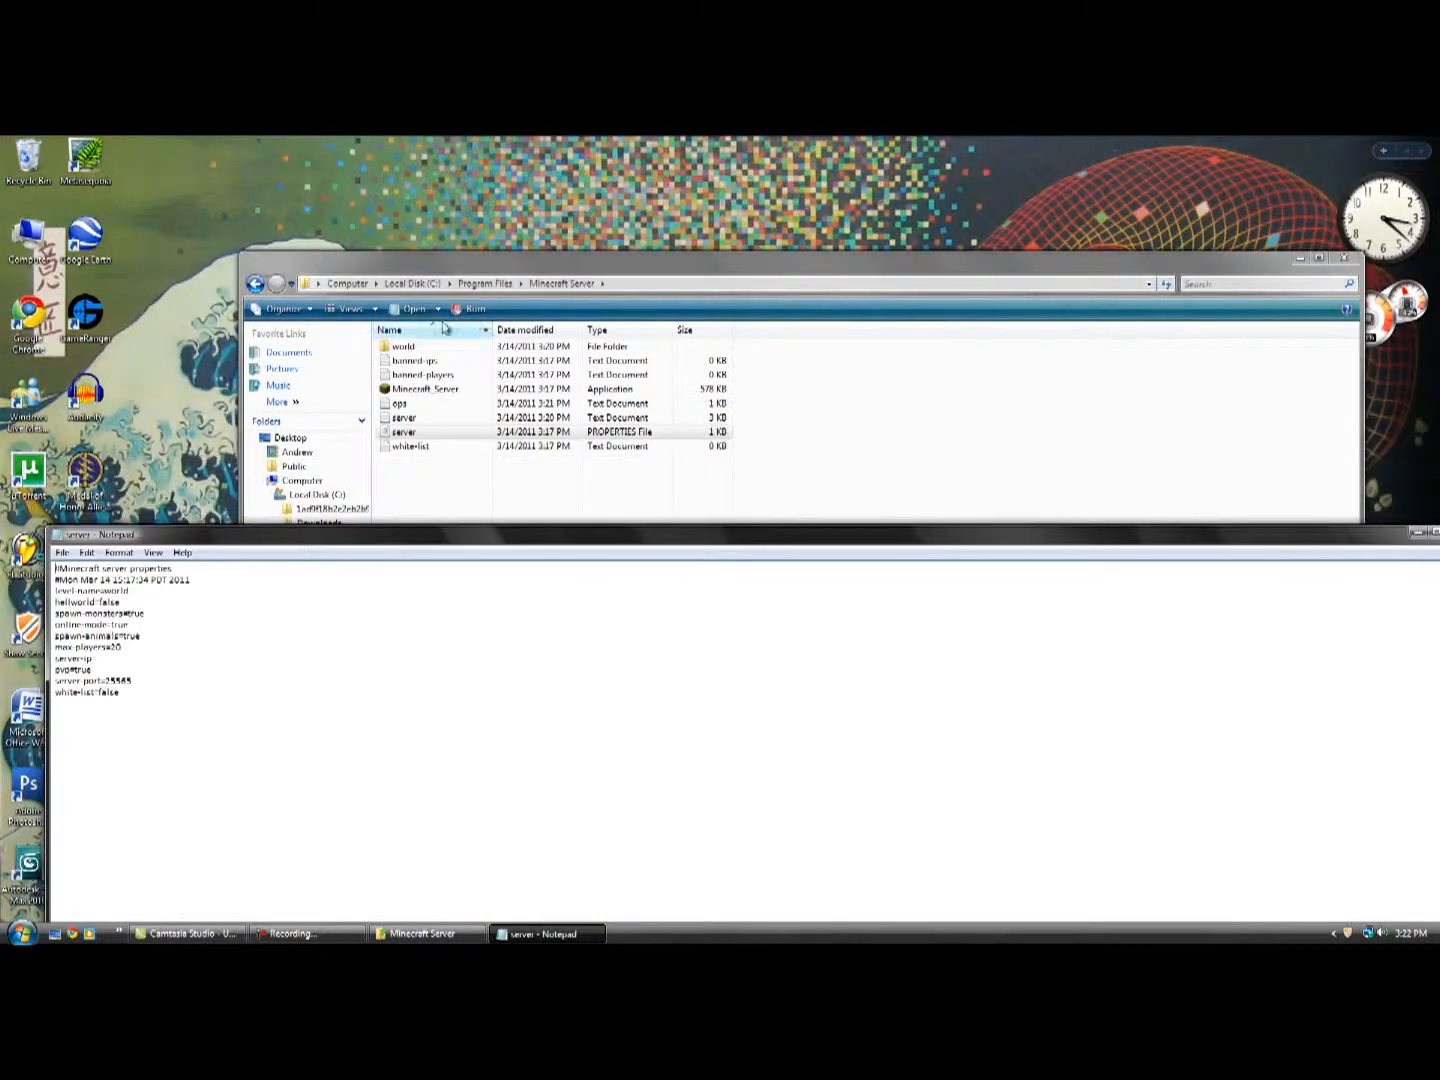
left_click(462, 306)
right_click(424, 436)
left_click(749, 495)
left_click(200, 535)
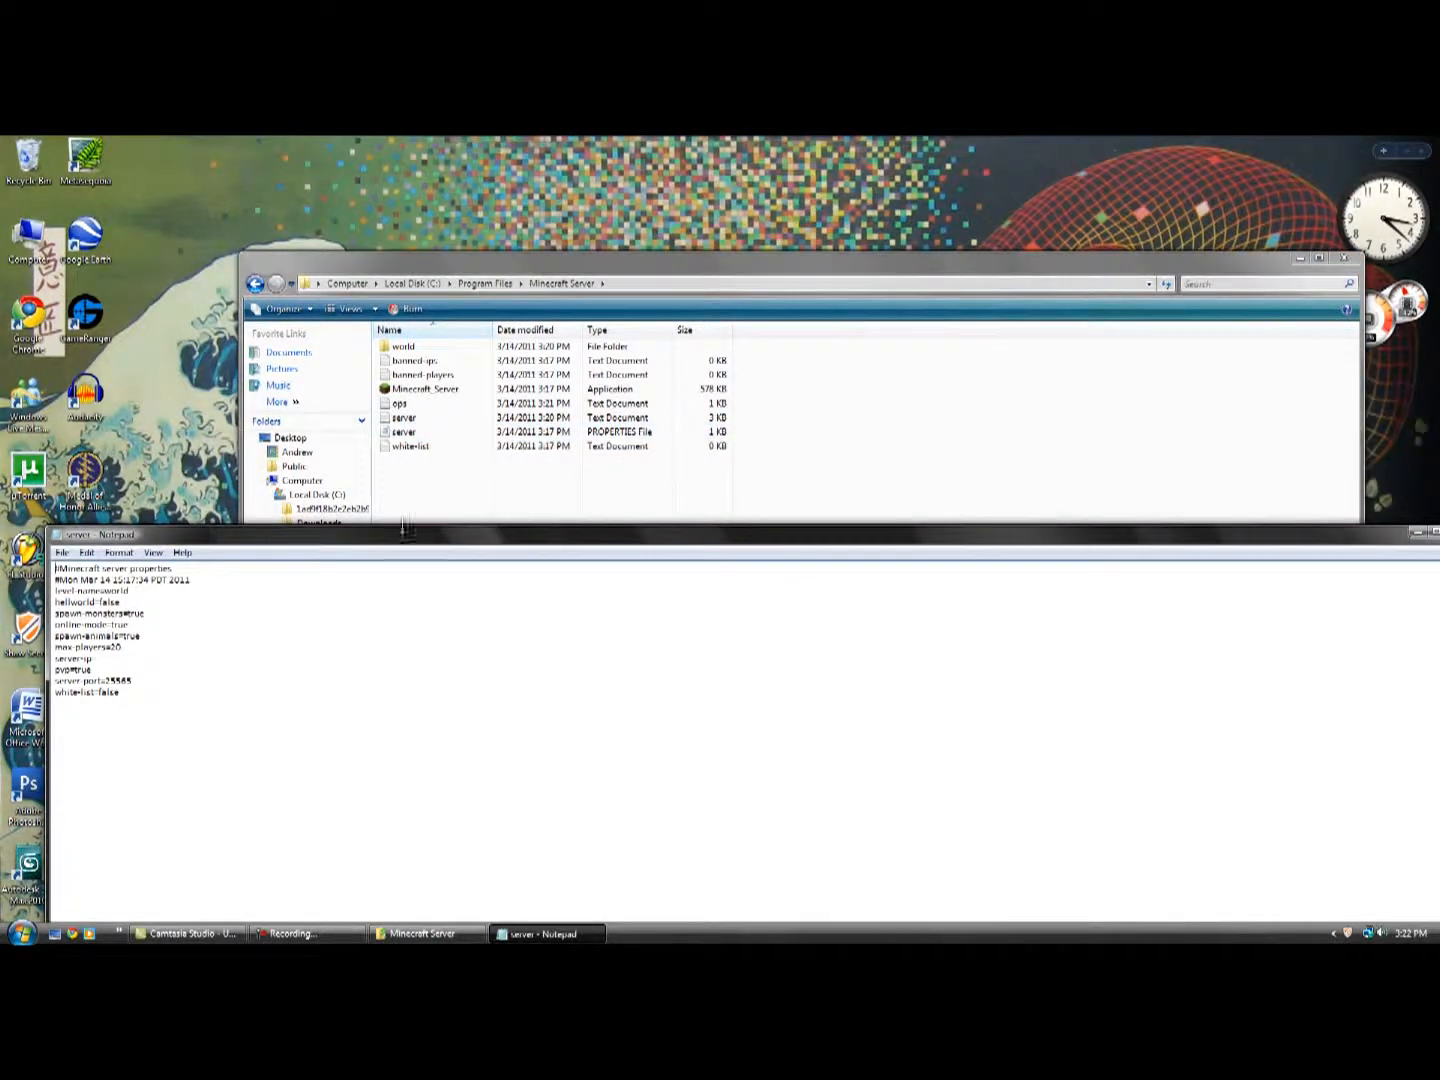
left_click_drag(415, 545, 459, 336)
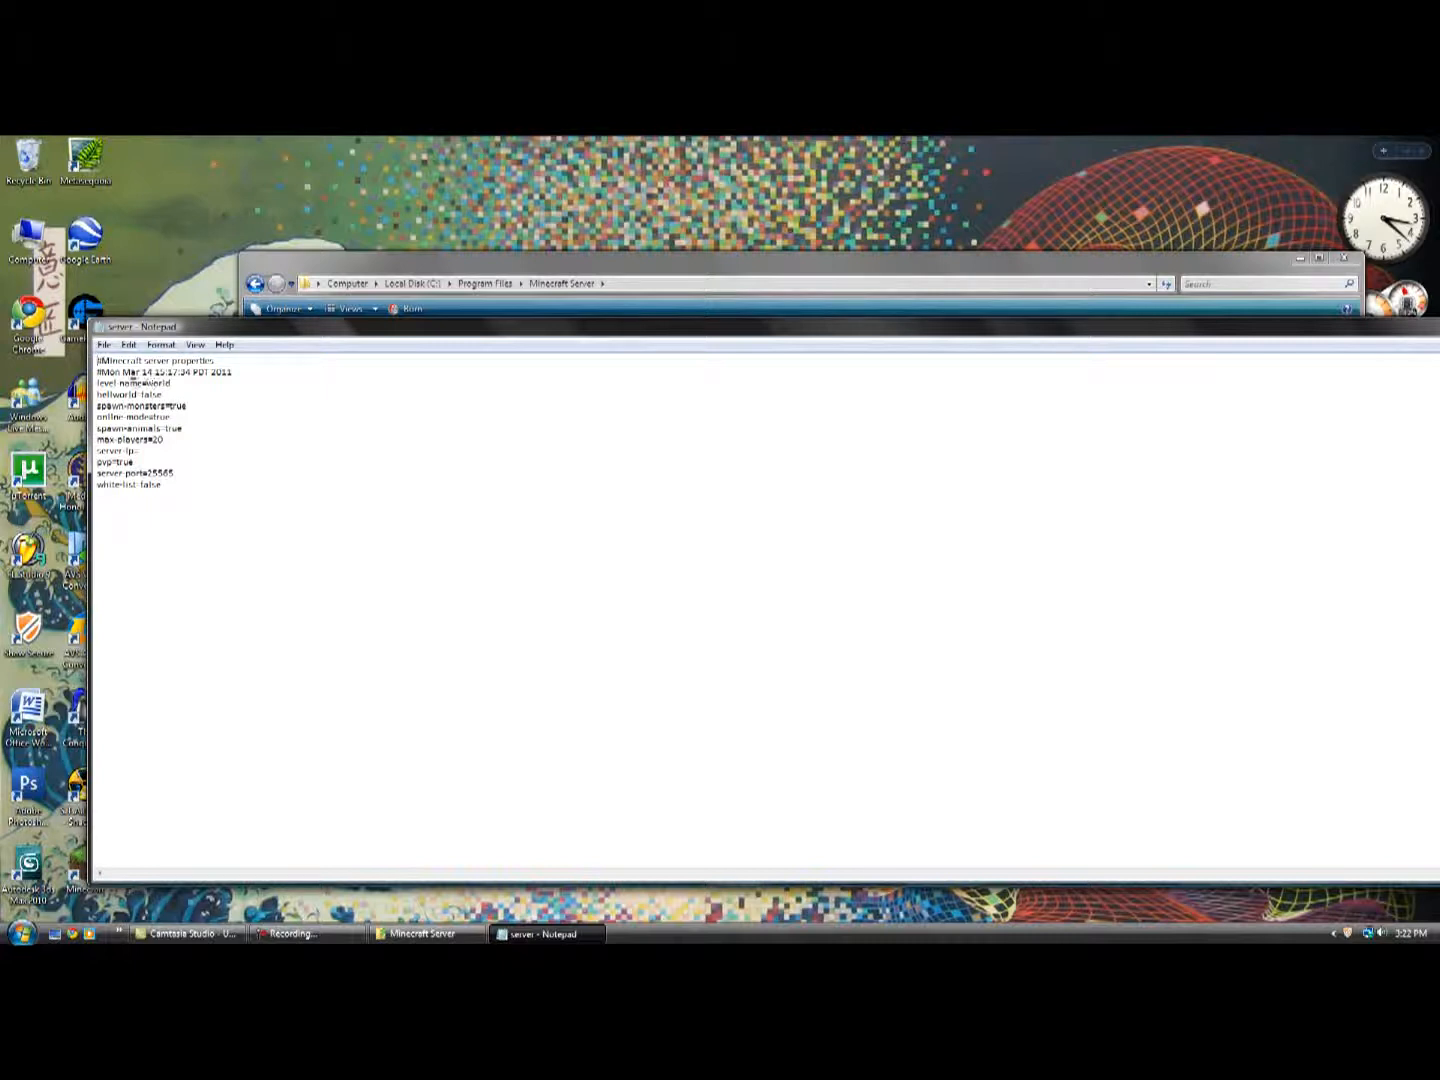
Examine the level-name, hellworld, spawn-monsters, spawn-animals and max-players settings in the server properties file.
mouse_move(175, 384)
left_mouse_down()
mouse_move(148, 384)
mouse_move(179, 384)
left_mouse_up()
left_click(168, 394)
left_click_drag(97, 394, 141, 394)
left_click(138, 392)
left_click(165, 397)
mouse_move(188, 406)
left_mouse_down()
mouse_move(97, 406)
mouse_move(173, 406)
left_mouse_up()
mouse_move(188, 426)
left_mouse_down()
mouse_move(110, 440)
mouse_move(167, 430)
left_mouse_up()
left_click_drag(151, 444, 165, 440)
Save the server properties file and close Notepad.
left_click(104, 345)
left_click(151, 398)
left_click_drag(1210, 327, 1072, 312)
left_click(1371, 311)
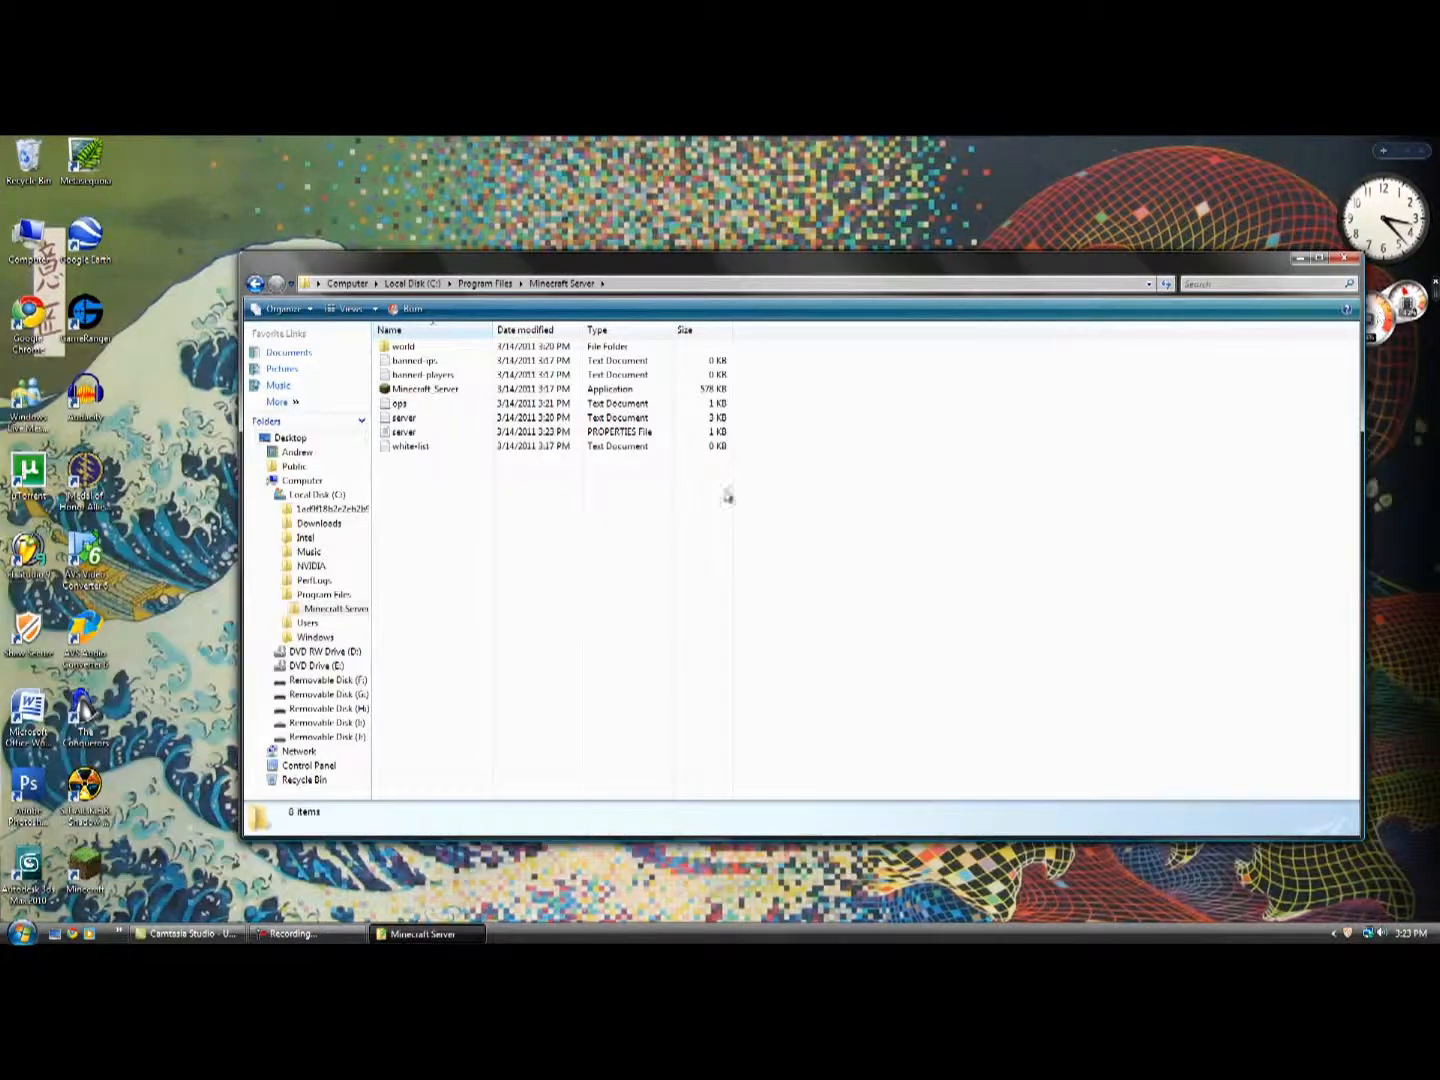
Start Minecraft_Server from its folder again and reposition the server window over the folder.
left_click_drag(666, 268, 644, 248)
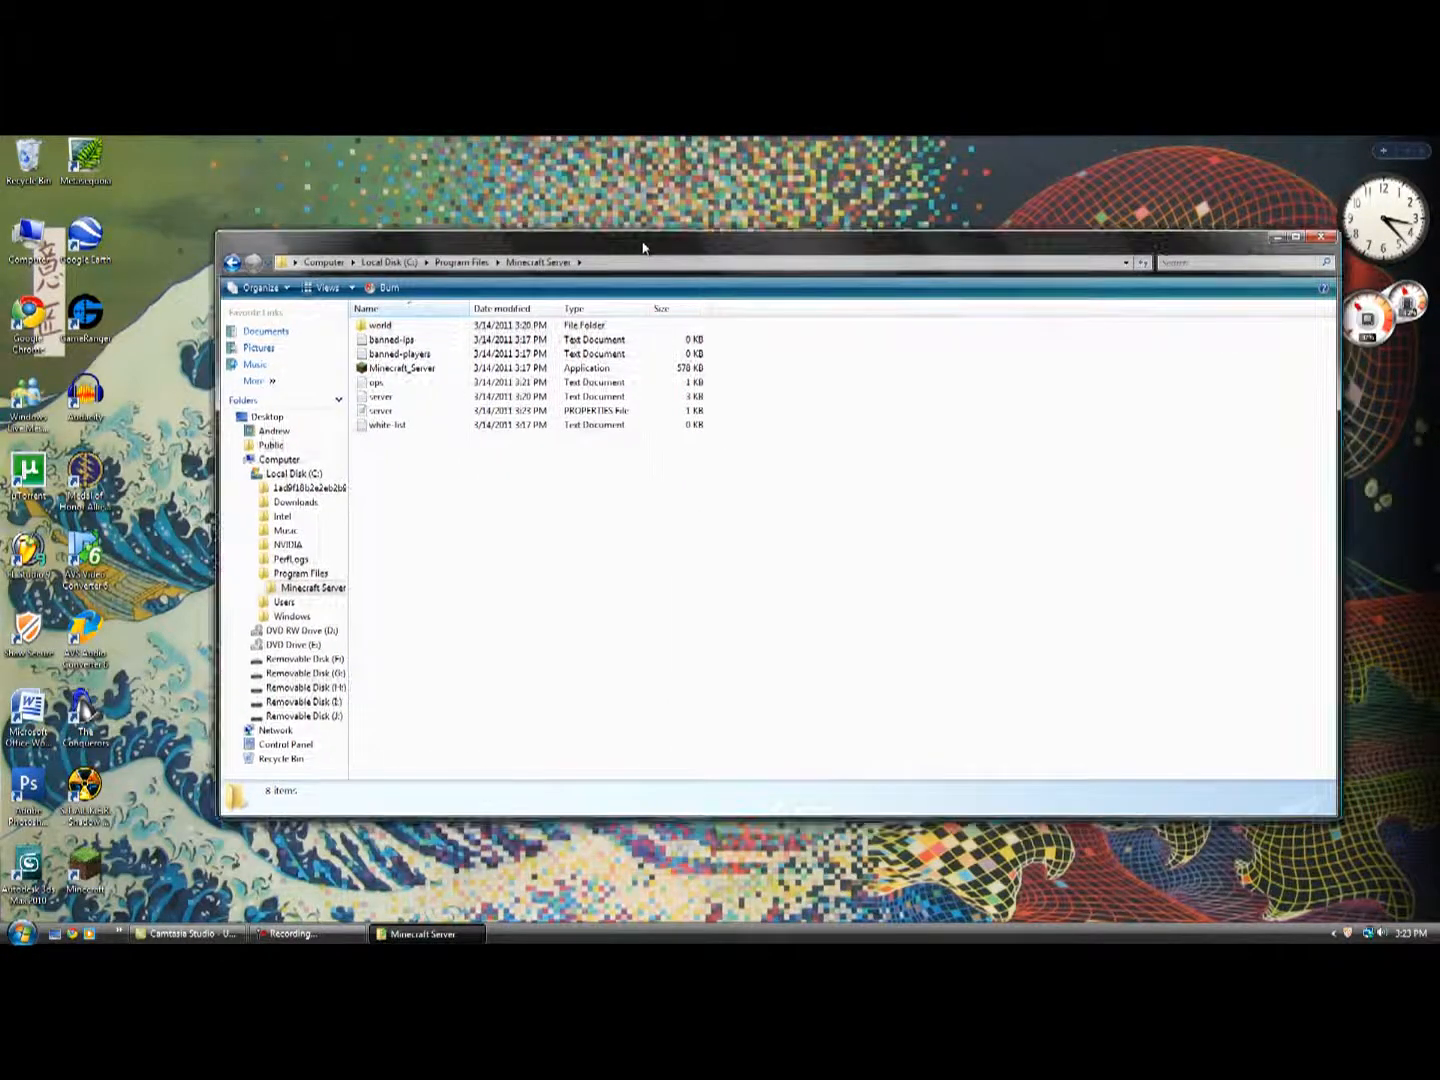
double_click(420, 368)
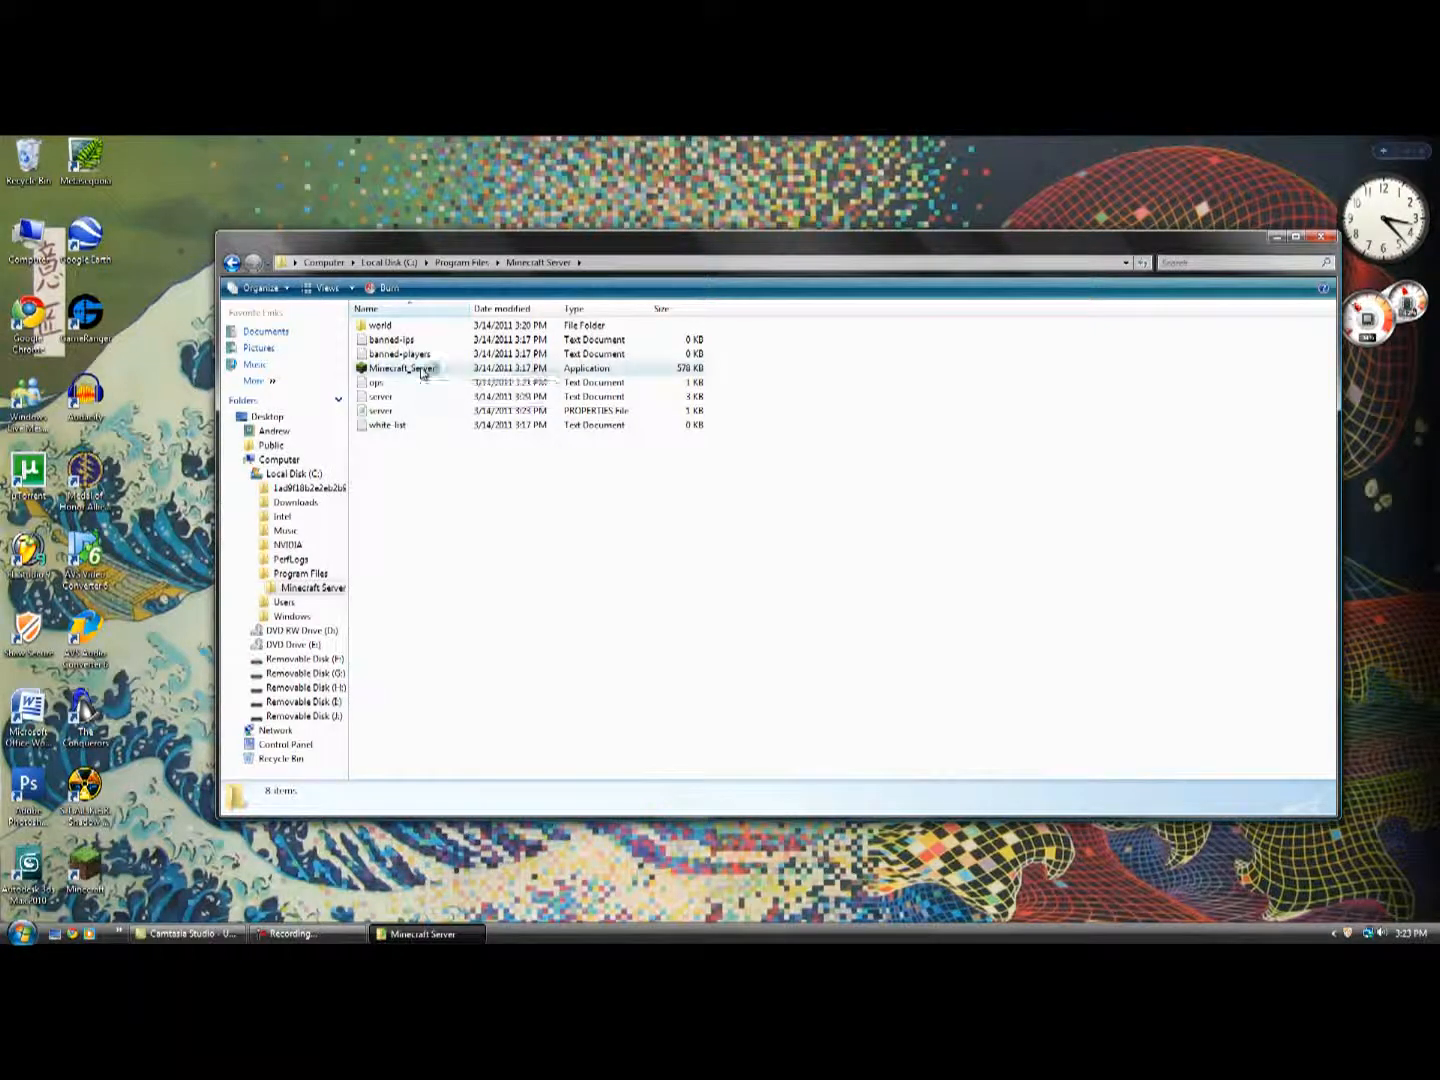
left_click_drag(593, 350, 638, 389)
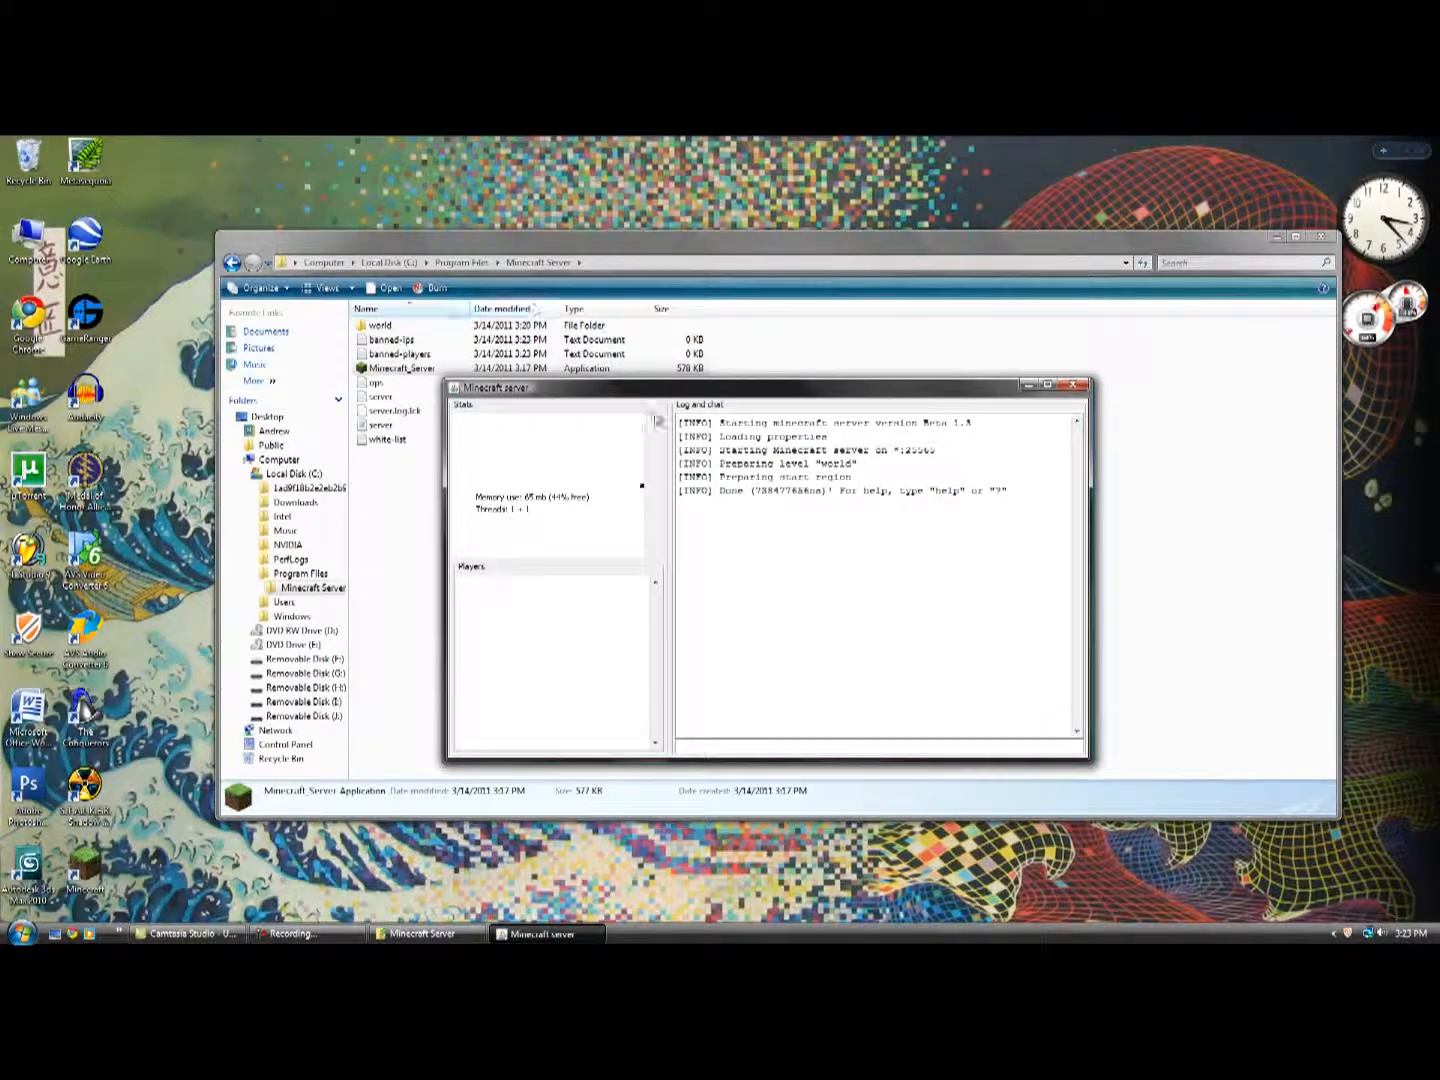
left_click_drag(833, 390, 819, 325)
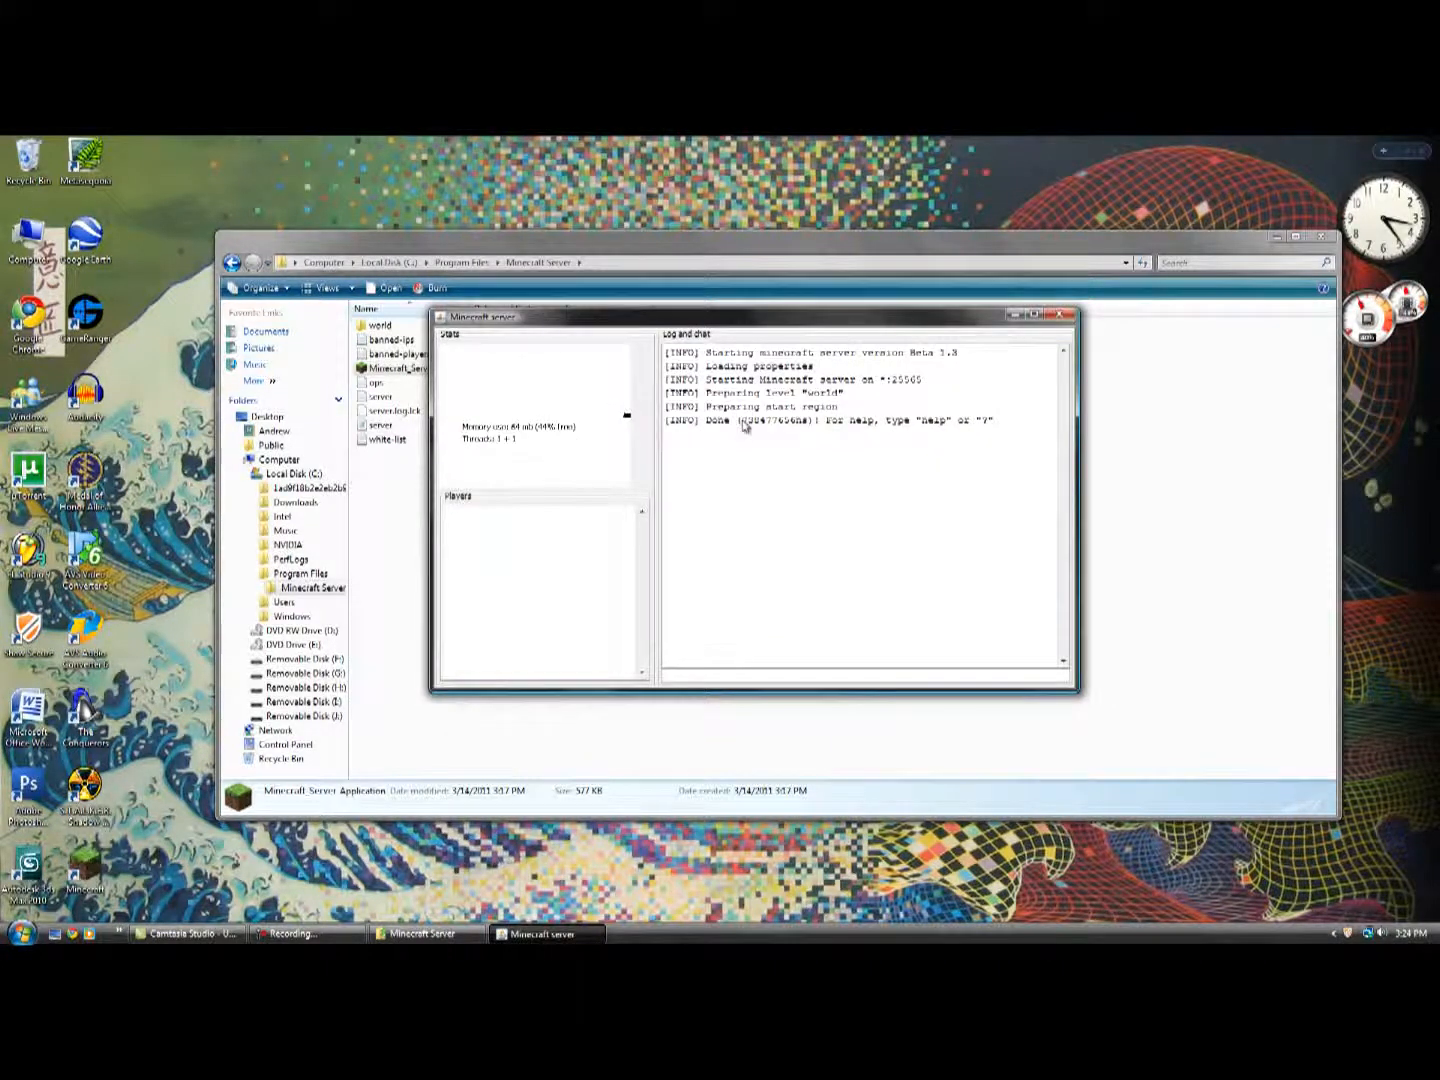
Launch Minecraft from the desktop, maximize the launcher and log in with the remembered account.
left_click(85, 866)
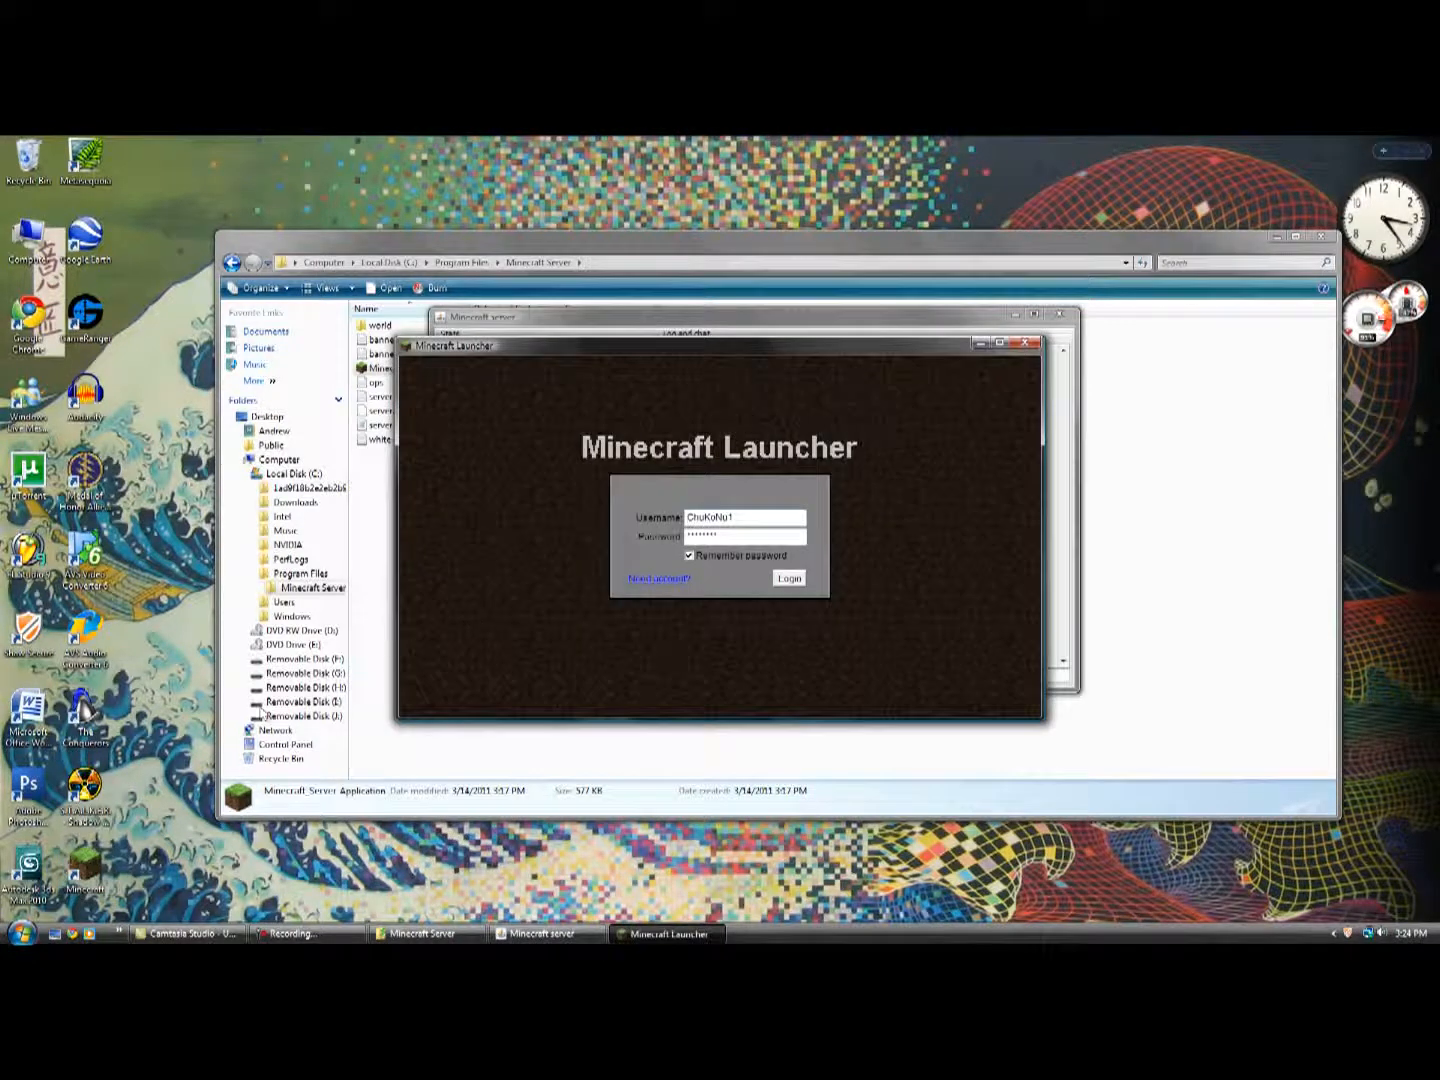
double_click(782, 346)
left_click(792, 580)
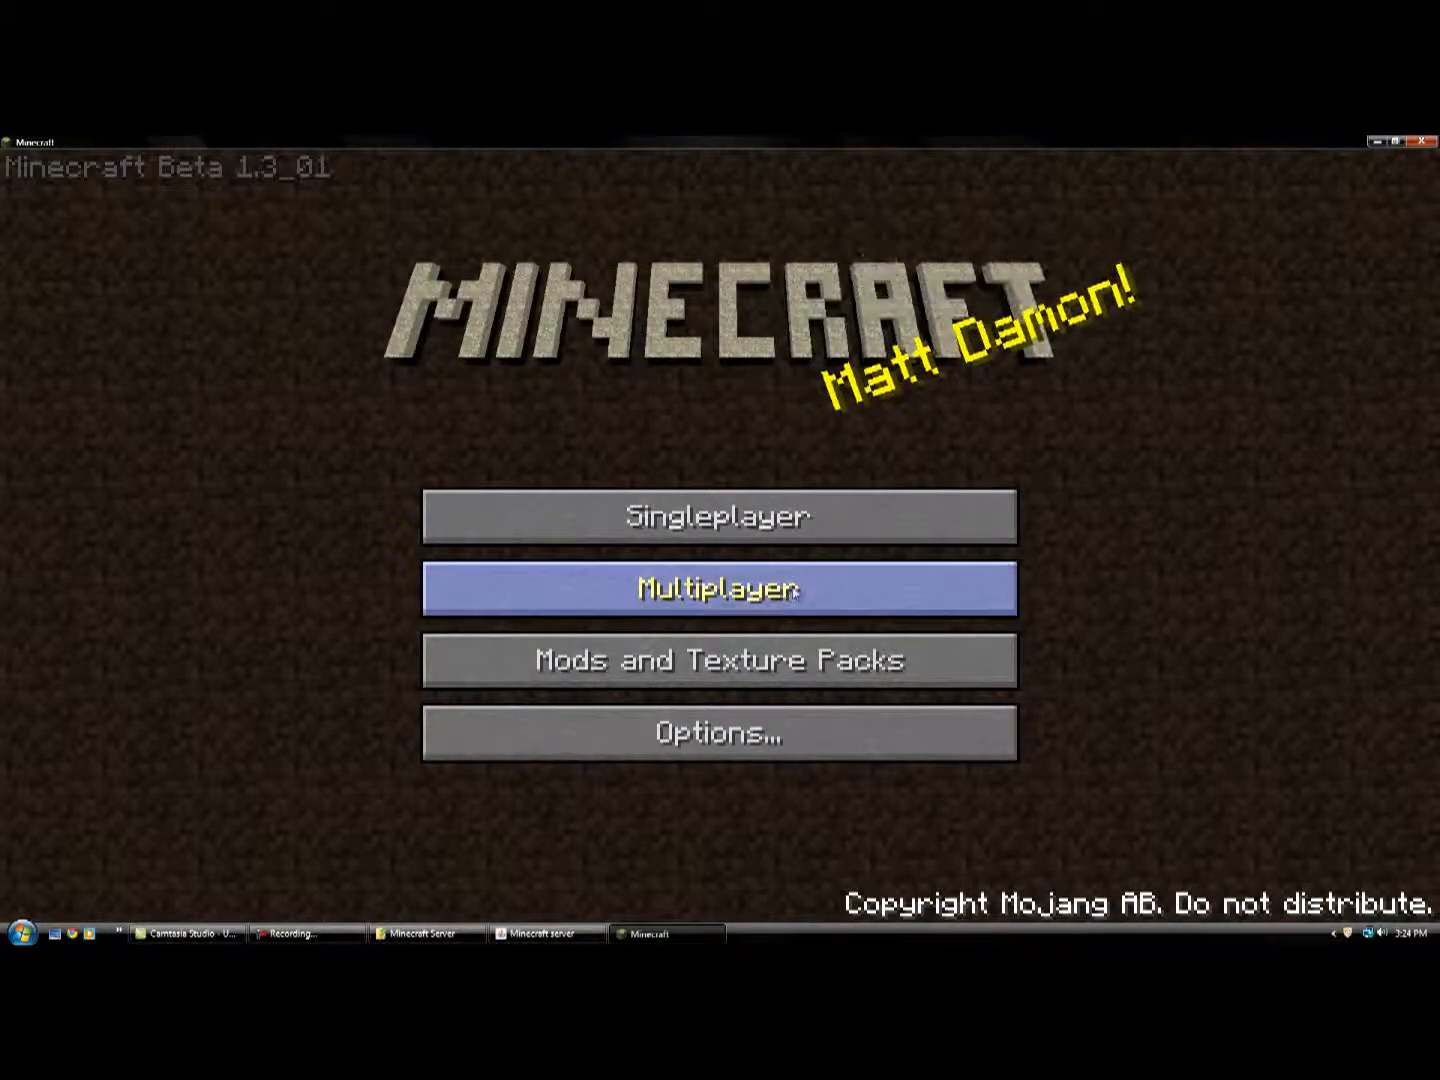
Open multiplayer and connect to the server at its external IP address.
left_click(792, 591)
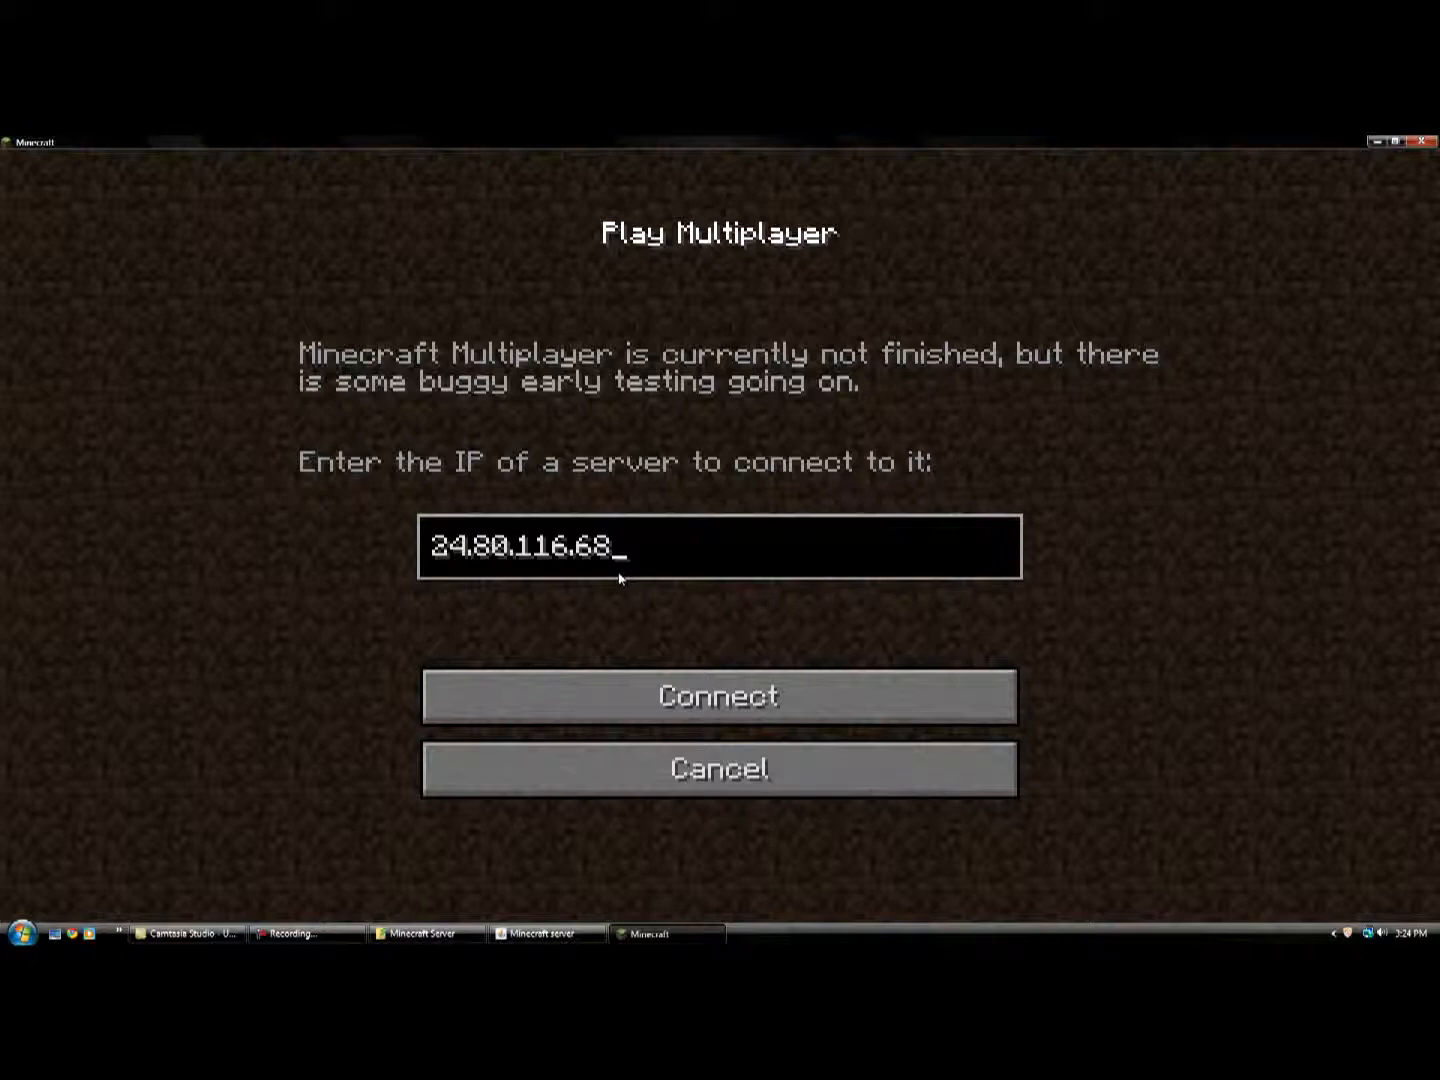
left_click(755, 694)
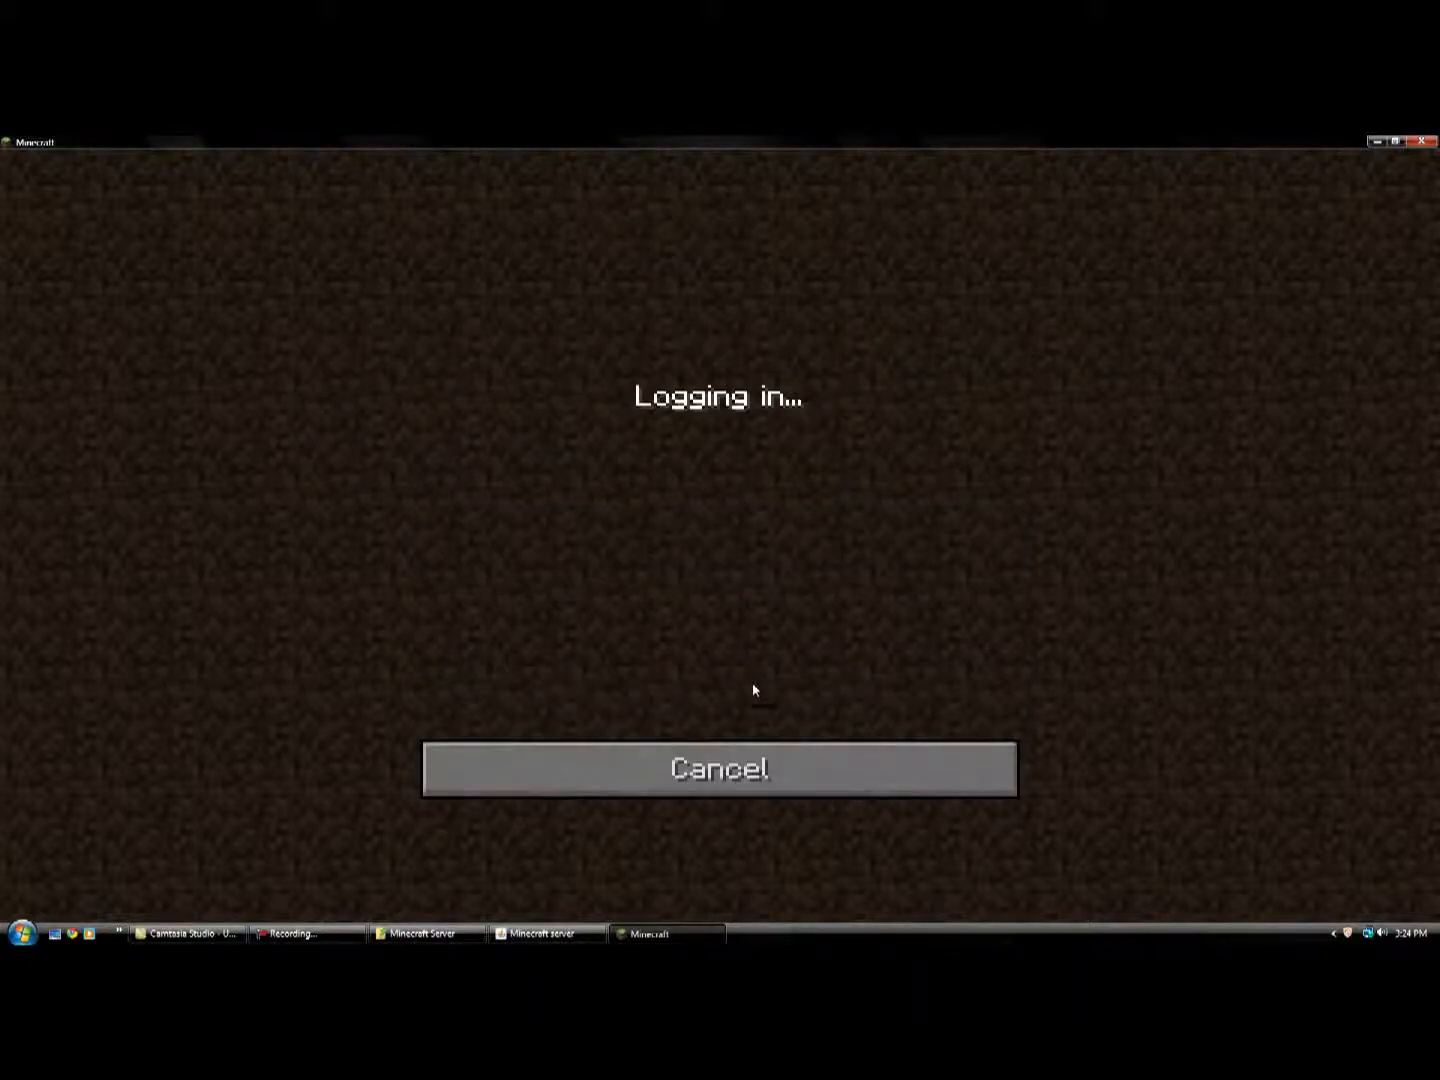